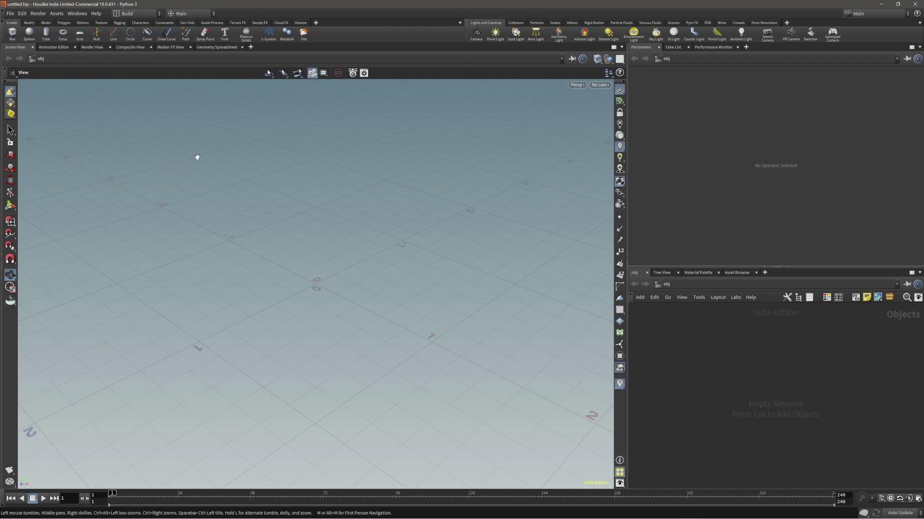
# Switch off the Create and Refine shelf set, keeping only the Lights, Camera, Action shelves
pyautogui.click(459, 23)
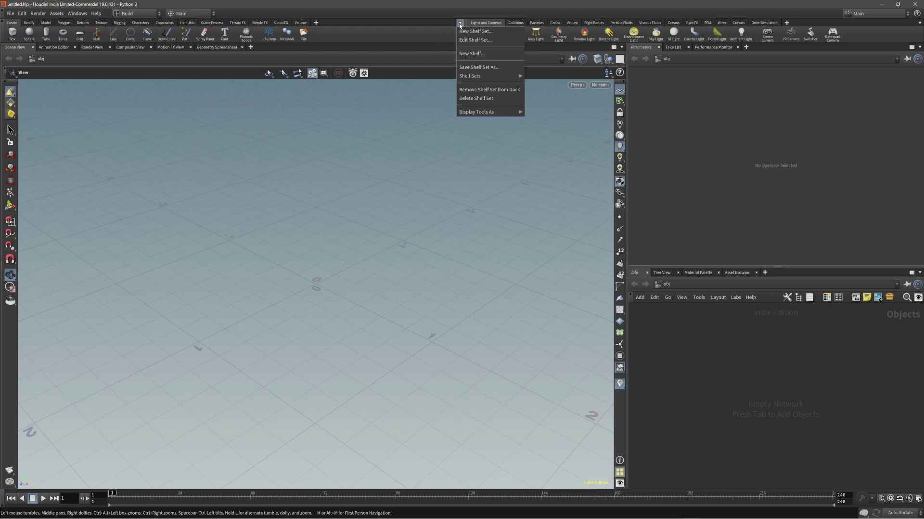
pyautogui.moveTo(474, 79)
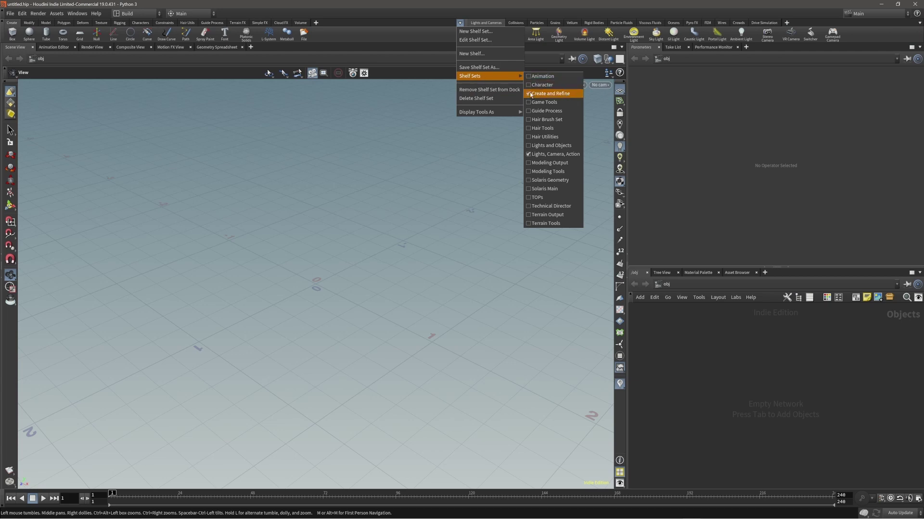
pyautogui.click(296, 69)
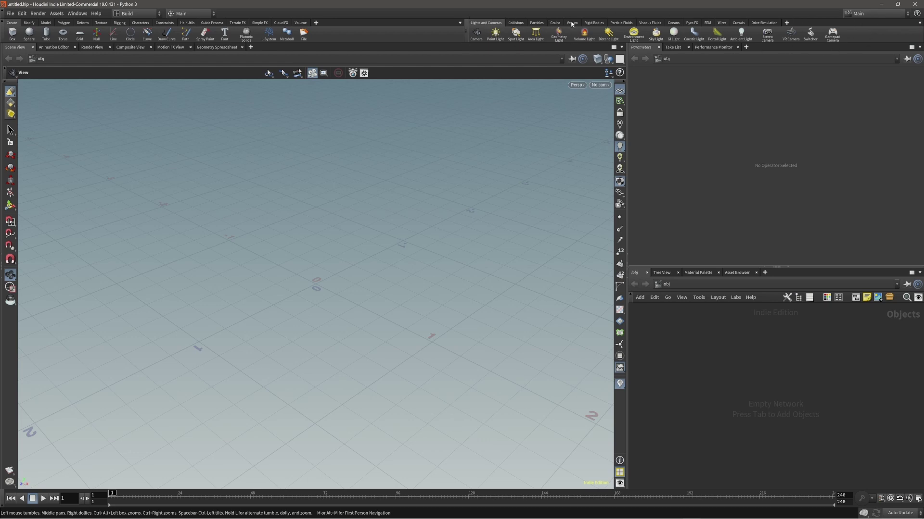
pyautogui.click(460, 22)
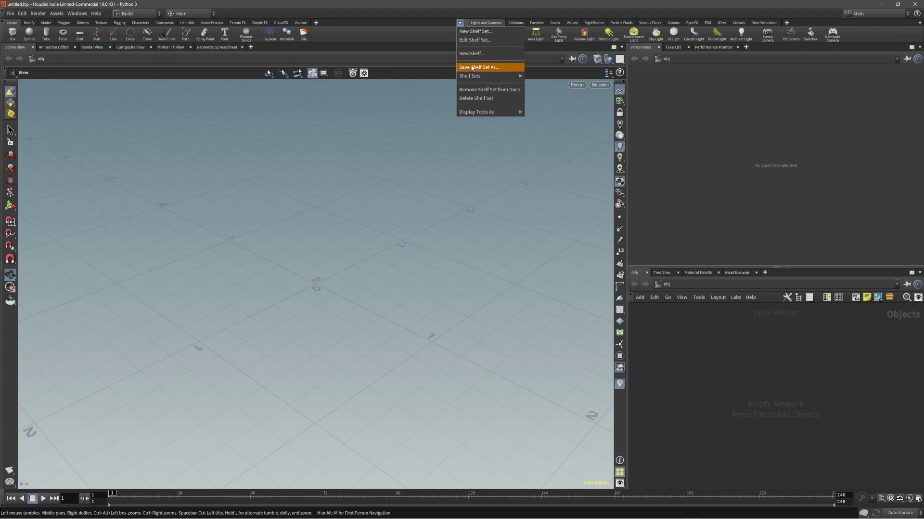
pyautogui.moveTo(473, 78)
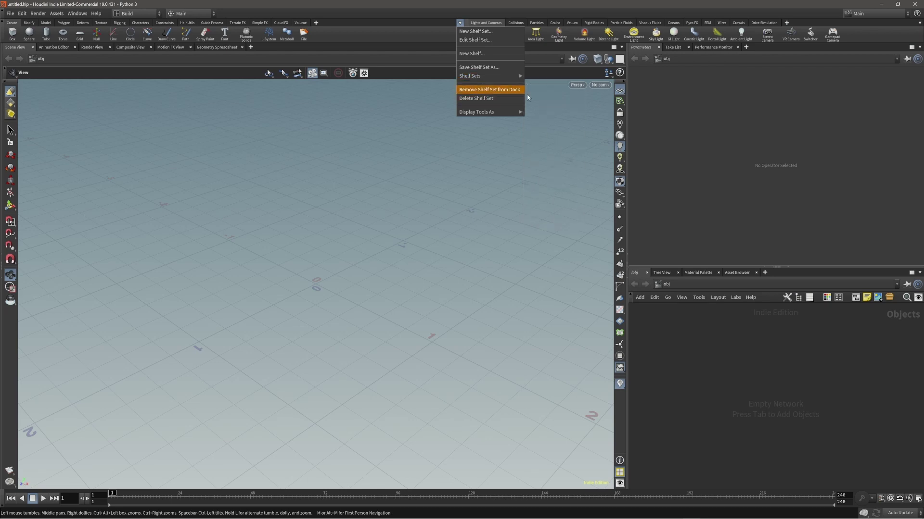
pyautogui.moveTo(512, 76)
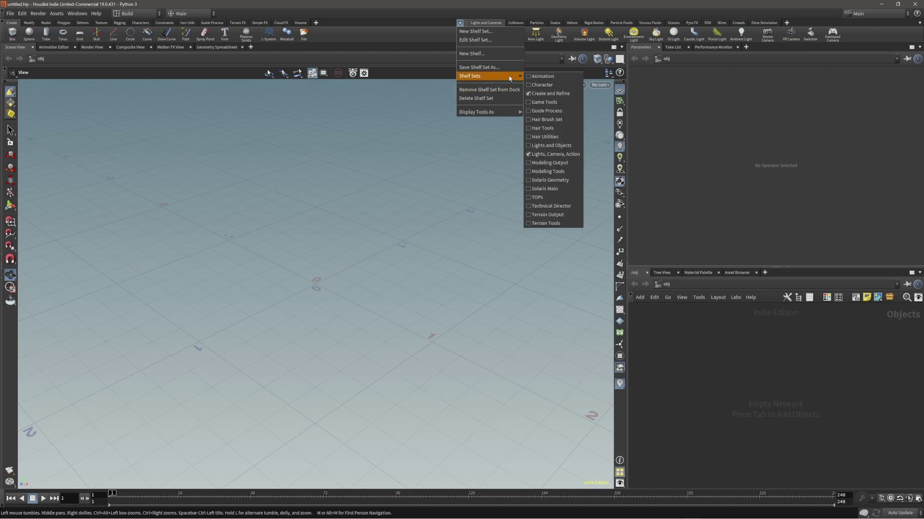
pyautogui.click(546, 95)
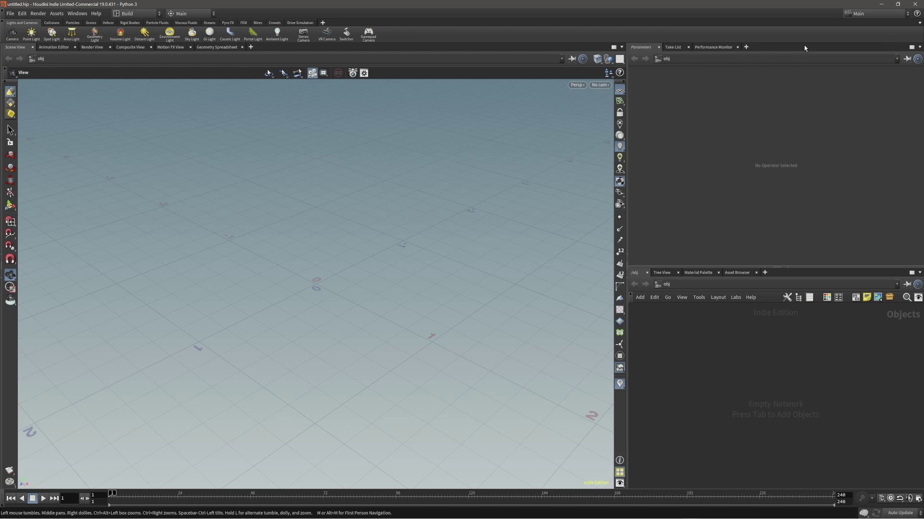
# Add a new blank shelf set and switch off the Lights, Camera, Action shelf set
pyautogui.click(919, 24)
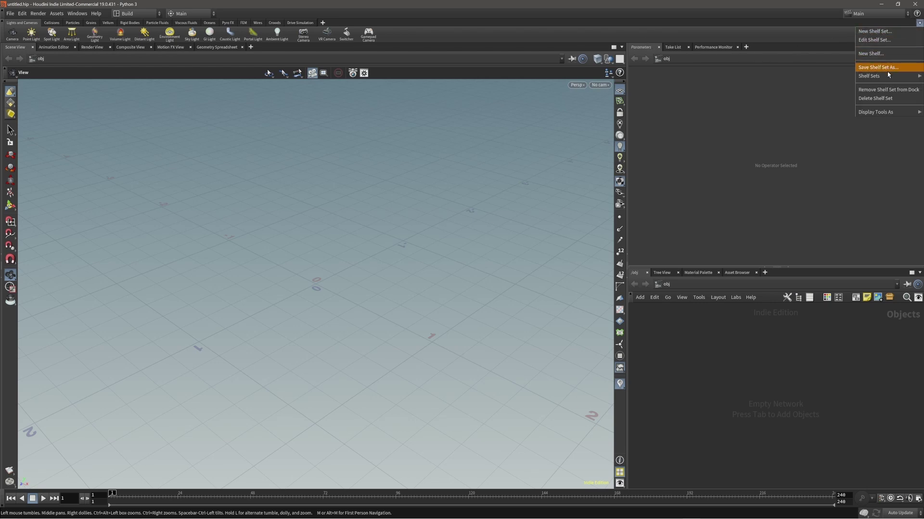
pyautogui.click(888, 31)
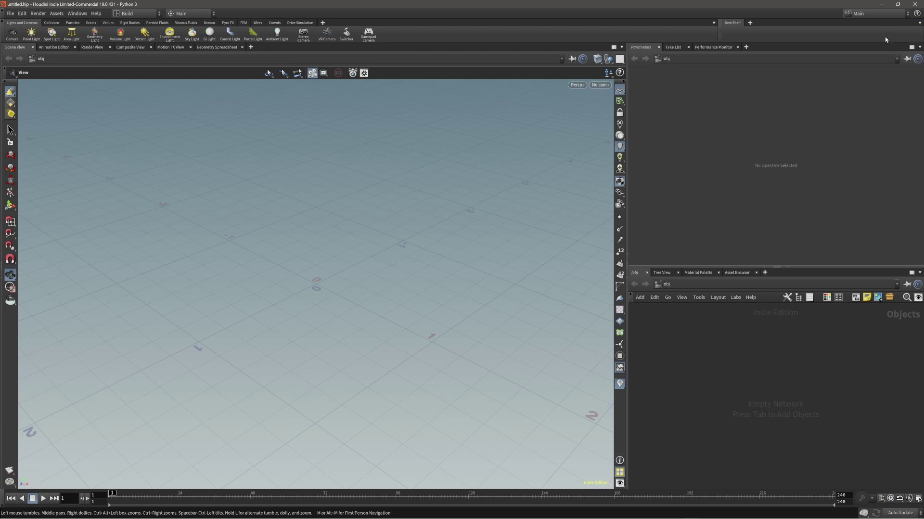
pyautogui.click(713, 23)
pyautogui.moveTo(740, 77)
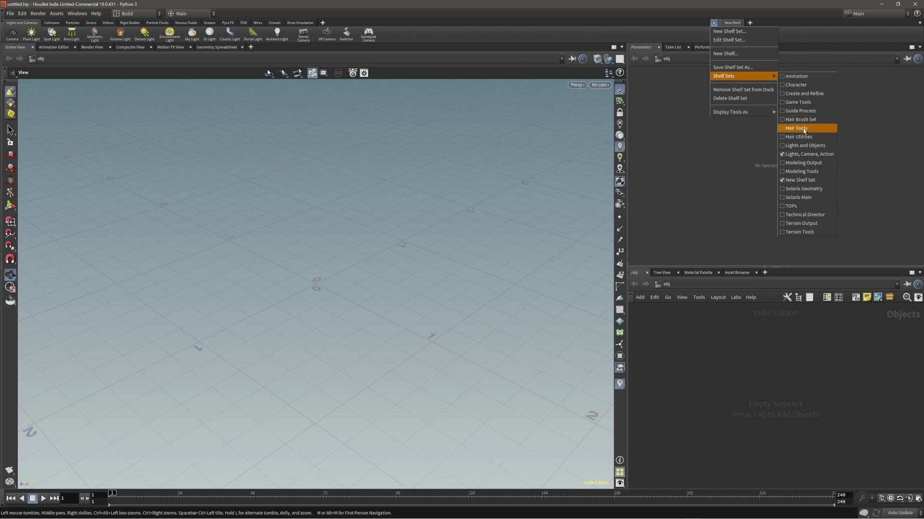
pyautogui.click(790, 154)
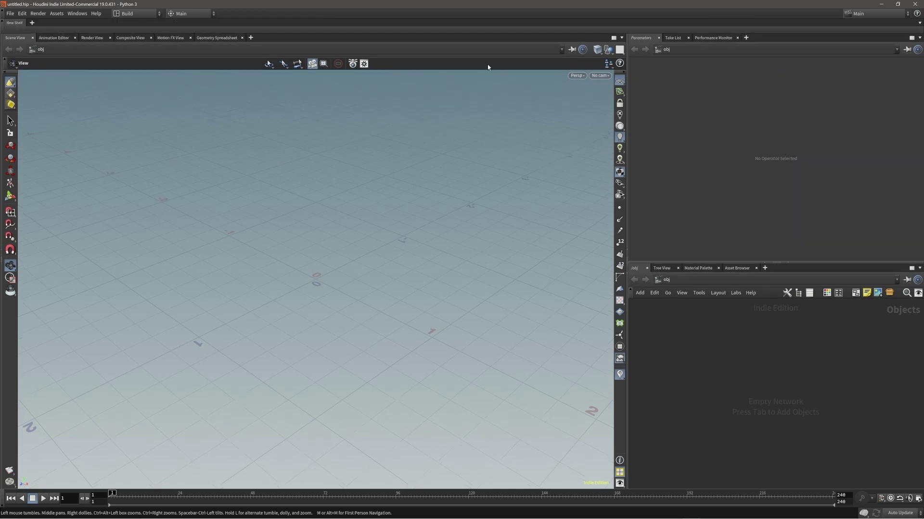
pyautogui.click(917, 23)
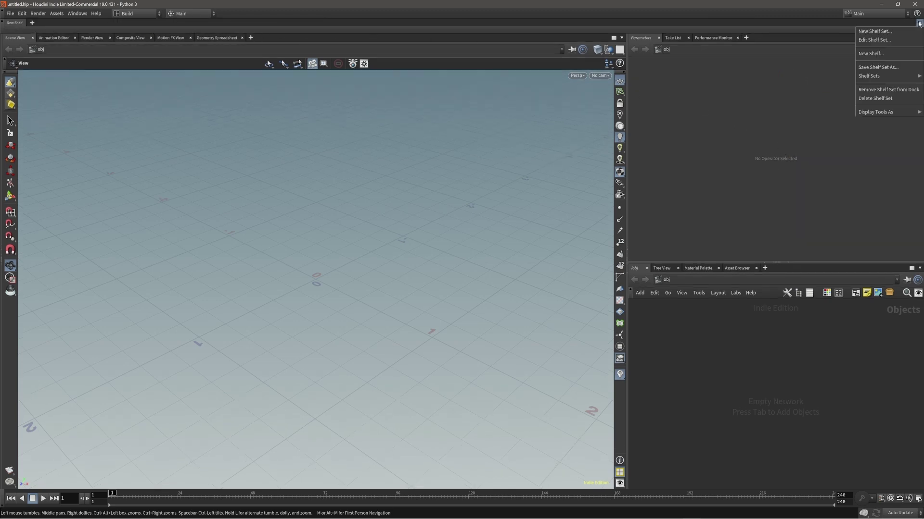
# Open the new shelf set's editor and enter modelling_shelf #1 as a first try at the name and label
pyautogui.click(890, 41)
pyautogui.moveTo(739, 13); pyautogui.dragTo(480, 102)
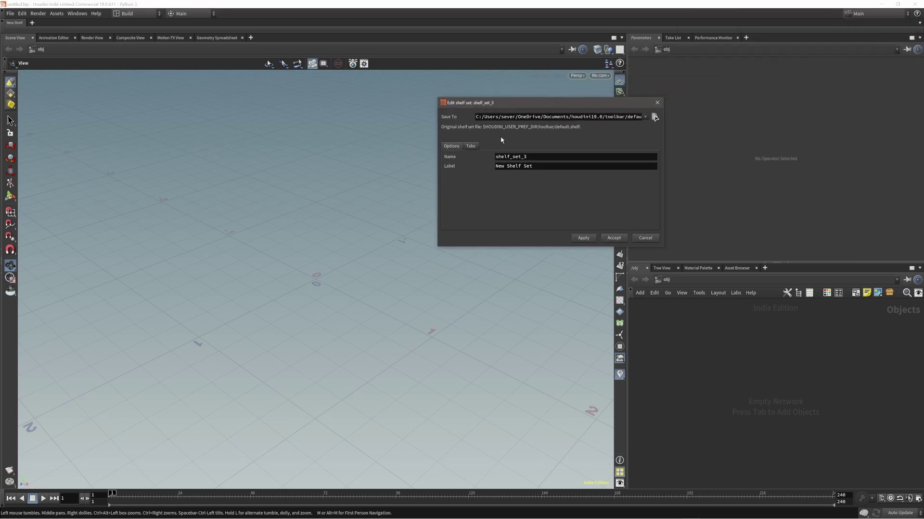
pyautogui.doubleClick(537, 158)
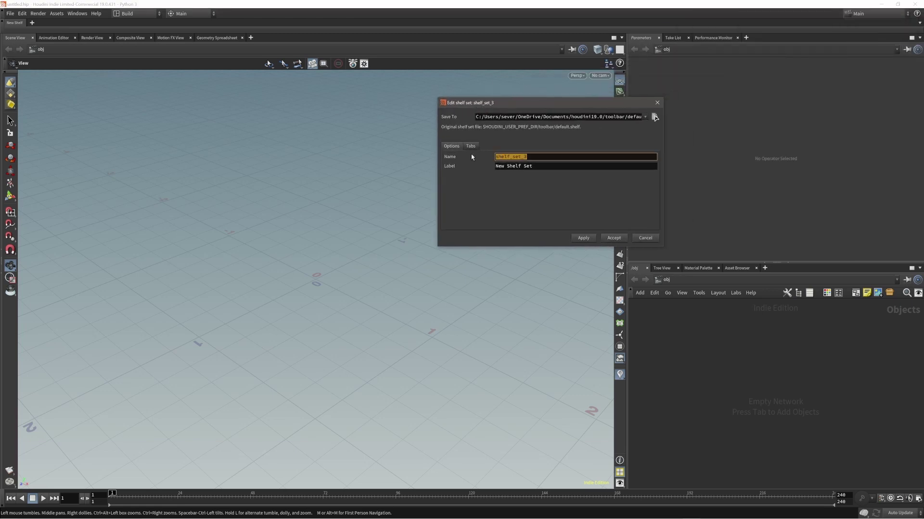
pyautogui.write('modelling_shelf #1')
pyautogui.hotkey('ctrl', 'a')
pyautogui.hotkey('ctrl', 'c')
pyautogui.press('Tab')
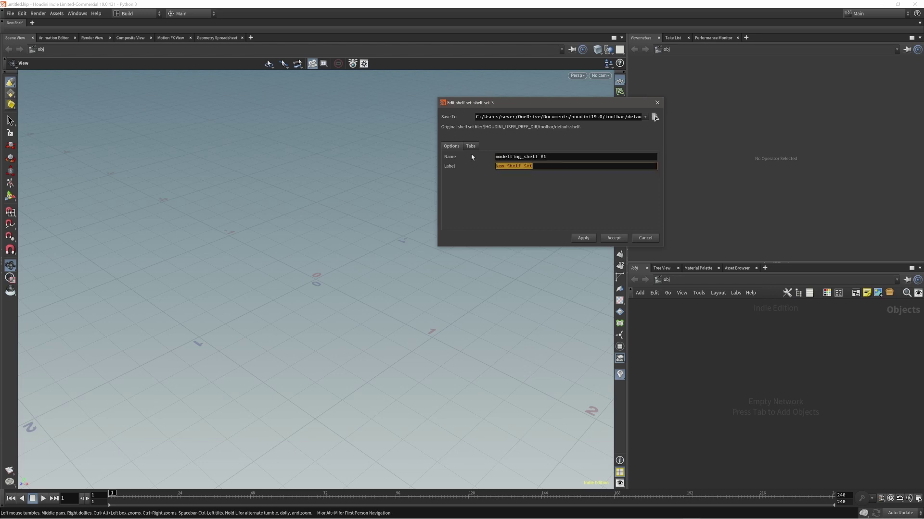
pyautogui.hotkey('ctrl', 'v')
pyautogui.press('BackSpace')
pyautogui.write('M')
pyautogui.press('BackSpace')
pyautogui.press('BackSpace')
pyautogui.hotkey('ctrl', 'a')
# Set the shelf set name to Modelling Shelf #1 and label to modelling_shelf #1, then apply
pyautogui.tripleClick(505, 157)
pyautogui.write('Mo')
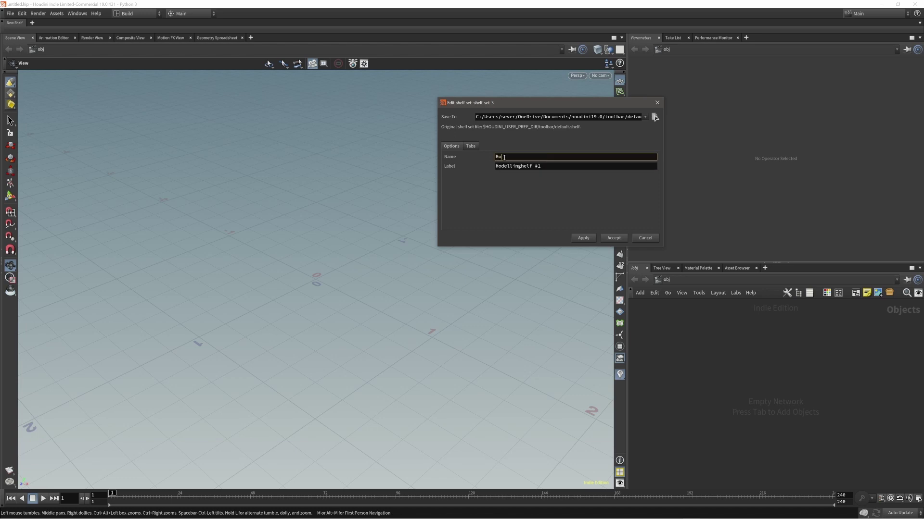
pyautogui.write('delling Shelf #1')
pyautogui.press('Tab')
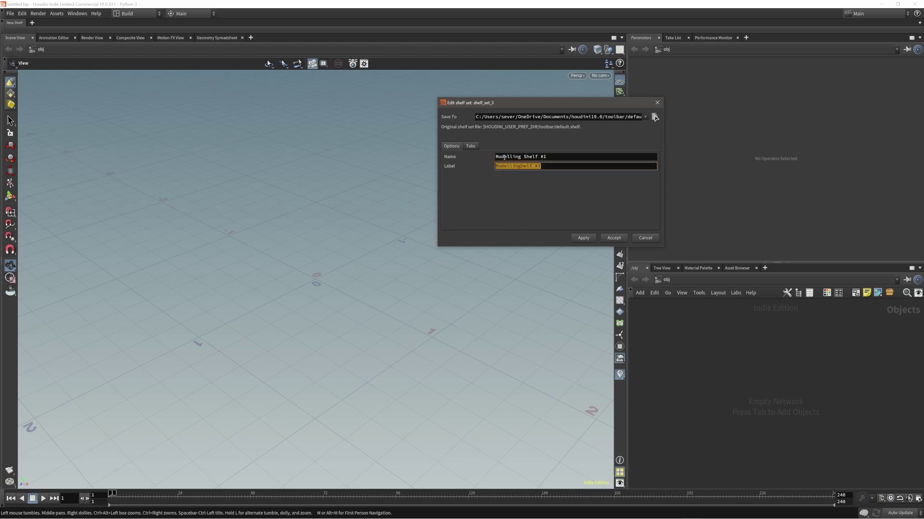
pyautogui.write('modelling_shelf #')
pyautogui.press('Return')
pyautogui.click(506, 158)
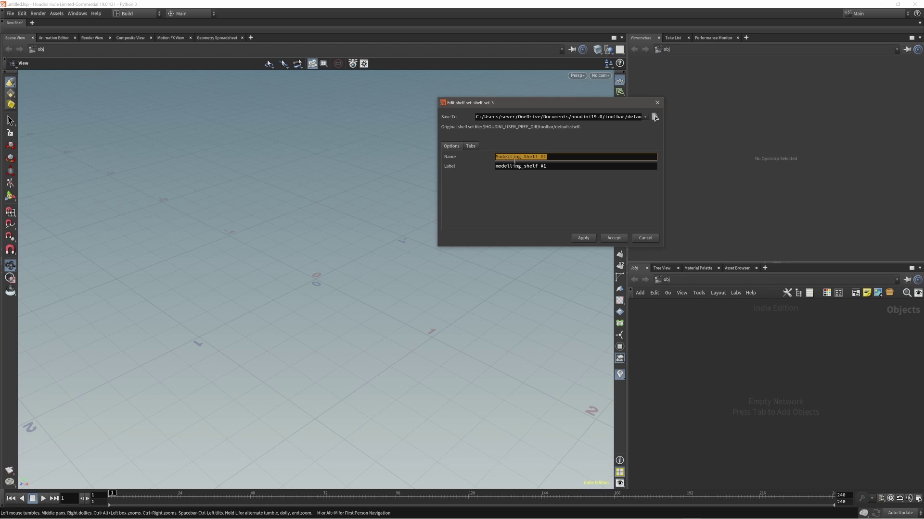
pyautogui.moveTo(526, 106); pyautogui.dragTo(440, 126)
pyautogui.press('Return')
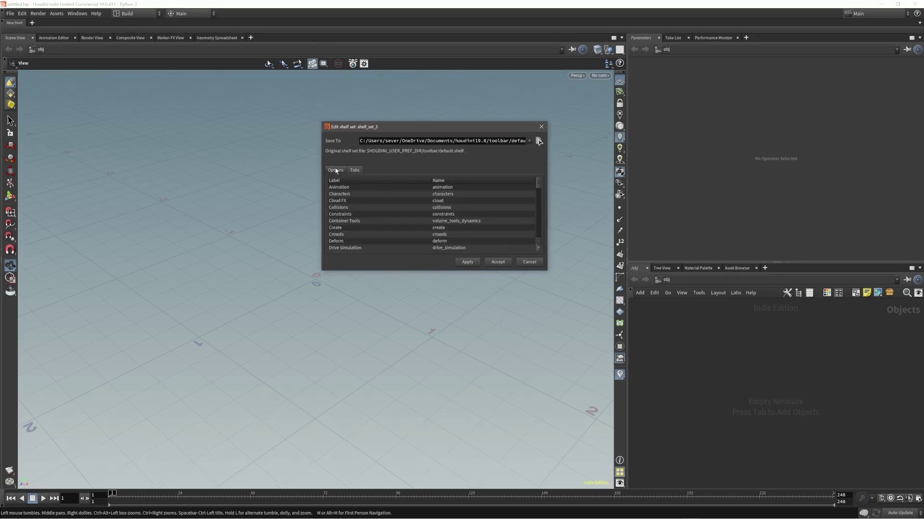
# Add the Create shelf to the Modelling Shelf #1 set
pyautogui.click(335, 170)
pyautogui.click(355, 171)
pyautogui.moveTo(547, 270); pyautogui.dragTo(577, 354)
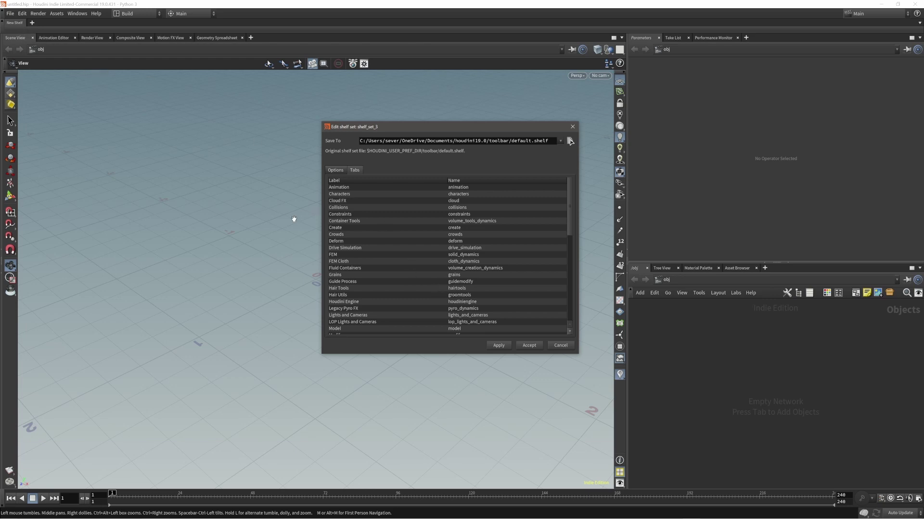
pyautogui.click(338, 228)
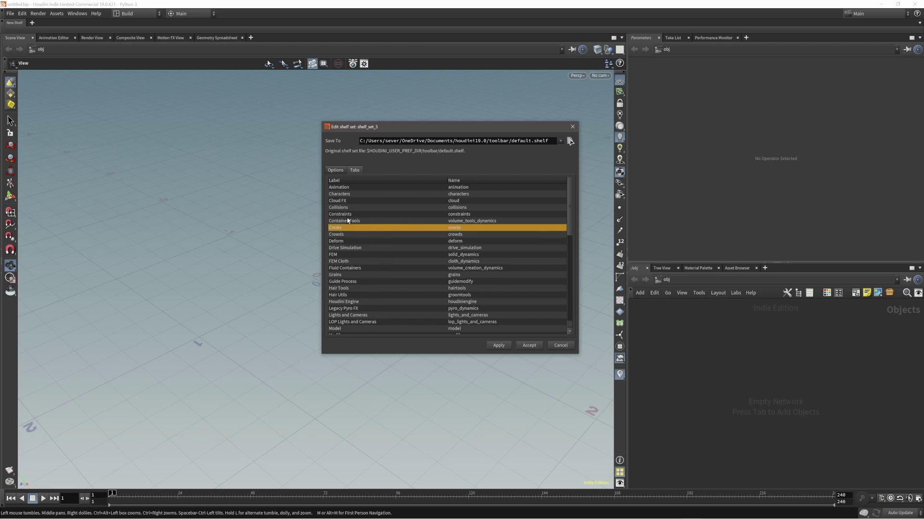
pyautogui.keyDown('ctrl'); pyautogui.click(348, 235); pyautogui.keyUp('ctrl')
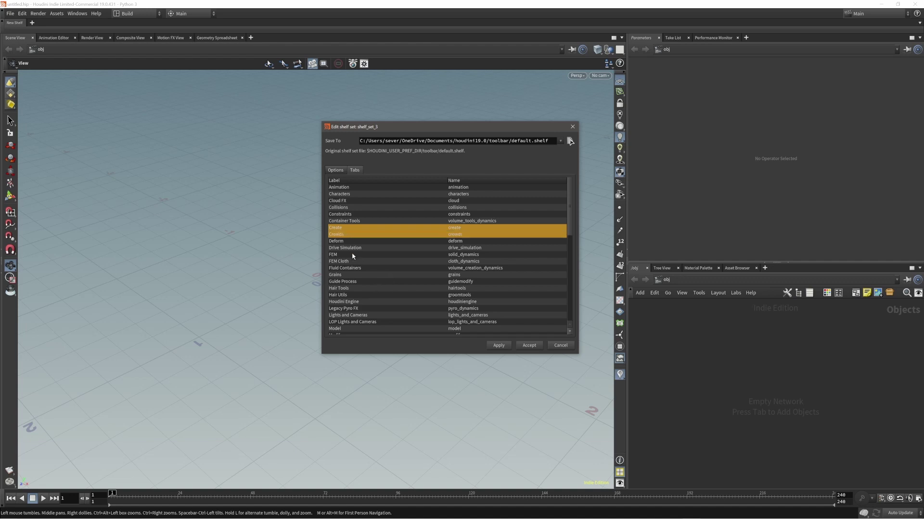
pyautogui.keyDown('ctrl'); pyautogui.click(349, 235); pyautogui.keyUp('ctrl')
pyautogui.keyDown('ctrl'); pyautogui.click(342, 282); pyautogui.keyUp('ctrl')
pyautogui.keyDown('ctrl'); pyautogui.click(349, 282); pyautogui.keyUp('ctrl')
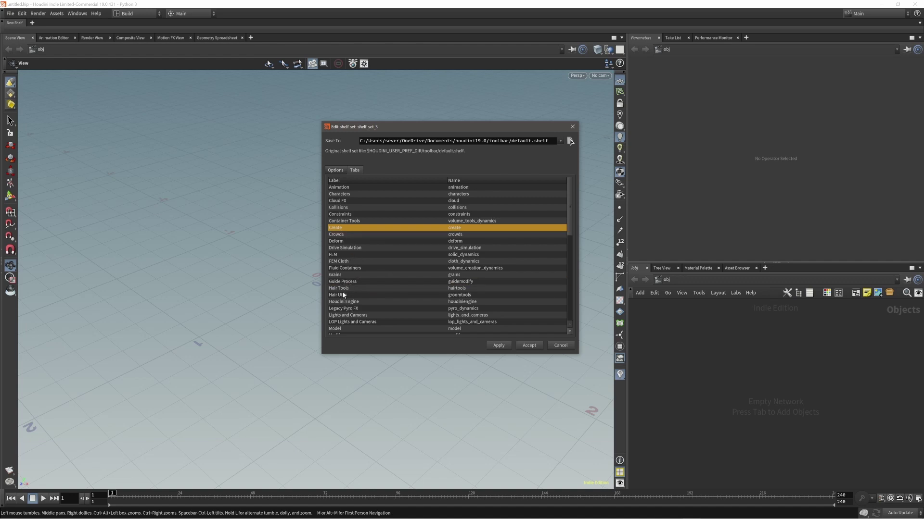
pyautogui.keyDown('ctrl'); pyautogui.click(345, 284); pyautogui.keyUp('ctrl')
pyautogui.keyDown('ctrl'); pyautogui.click(344, 284); pyautogui.keyUp('ctrl')
pyautogui.click(498, 346)
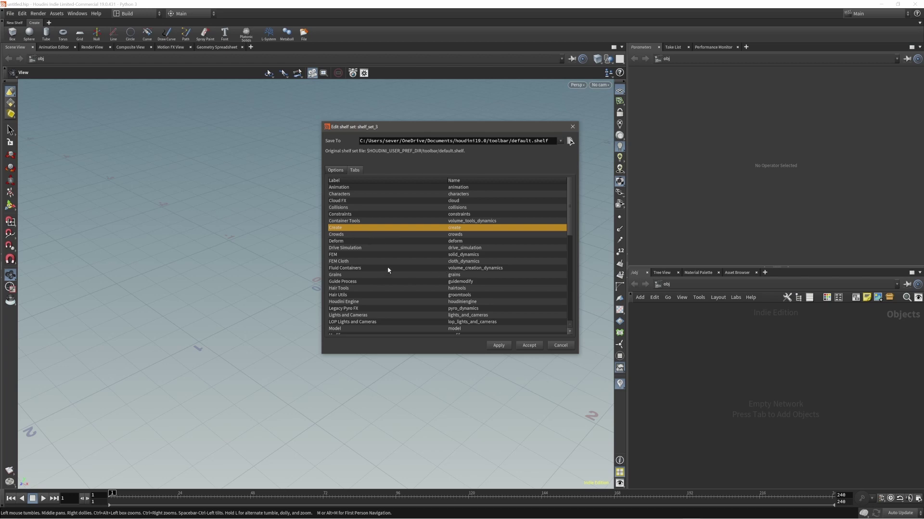
# Add the Model and SideFX Labs shelves to the set and accept the changes
pyautogui.scroll(-3, 388, 270)
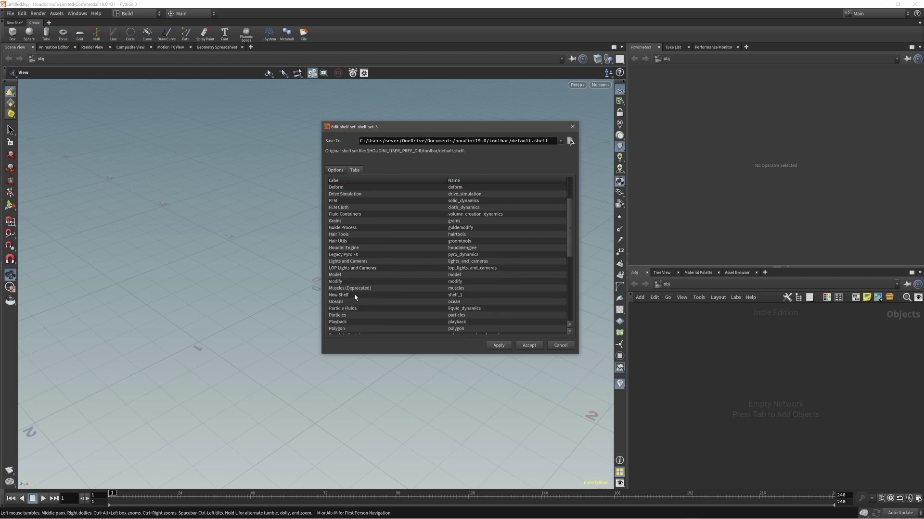
pyautogui.scroll(-4, 368, 275)
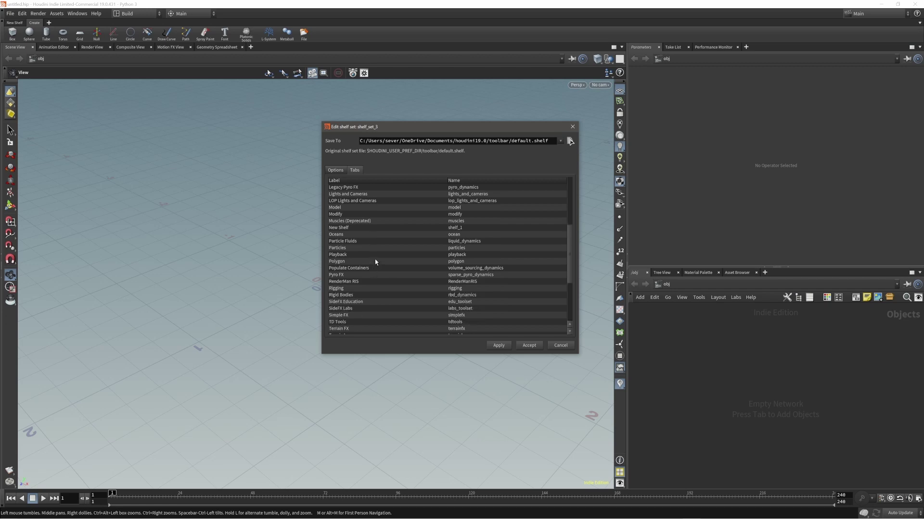
pyautogui.scroll(-2, 376, 262)
pyautogui.scroll(2, 364, 264)
pyautogui.click(347, 209)
pyautogui.scroll(-4, 398, 297)
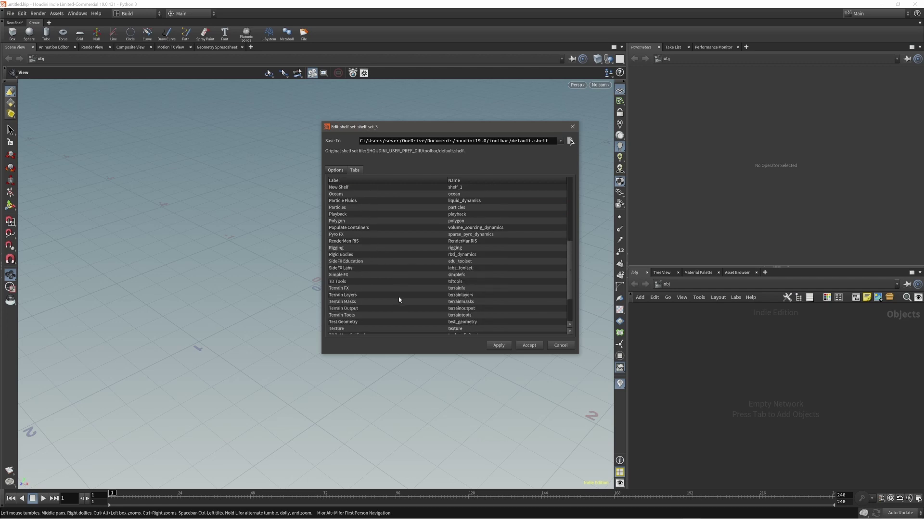
pyautogui.scroll(-2, 398, 299)
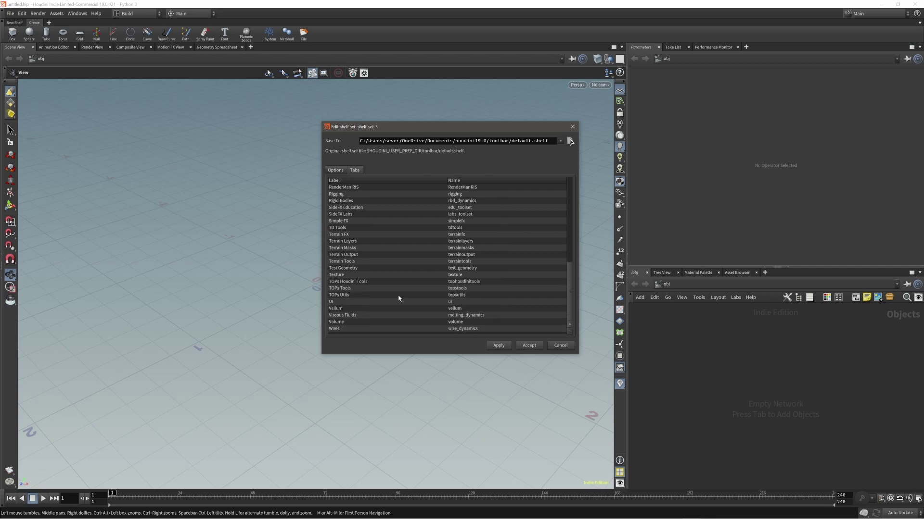
pyautogui.scroll(2, 392, 284)
pyautogui.click(354, 242)
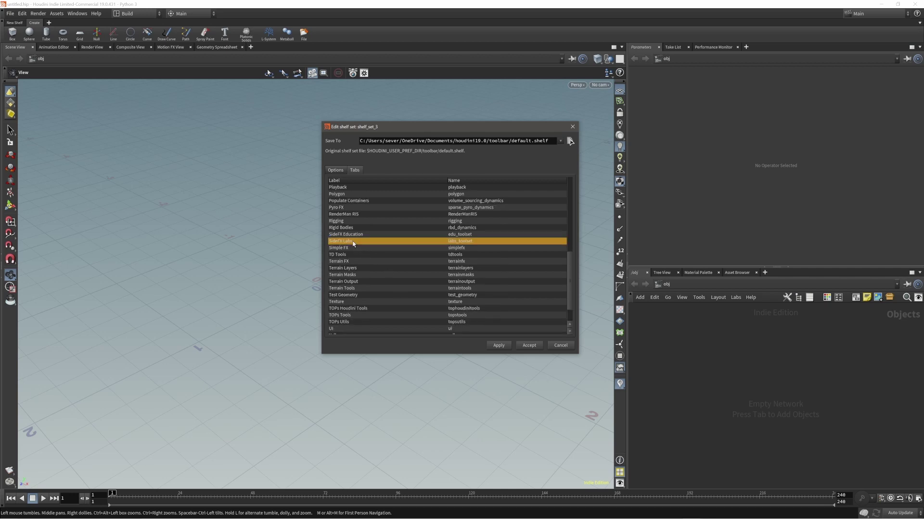
pyautogui.click(499, 345)
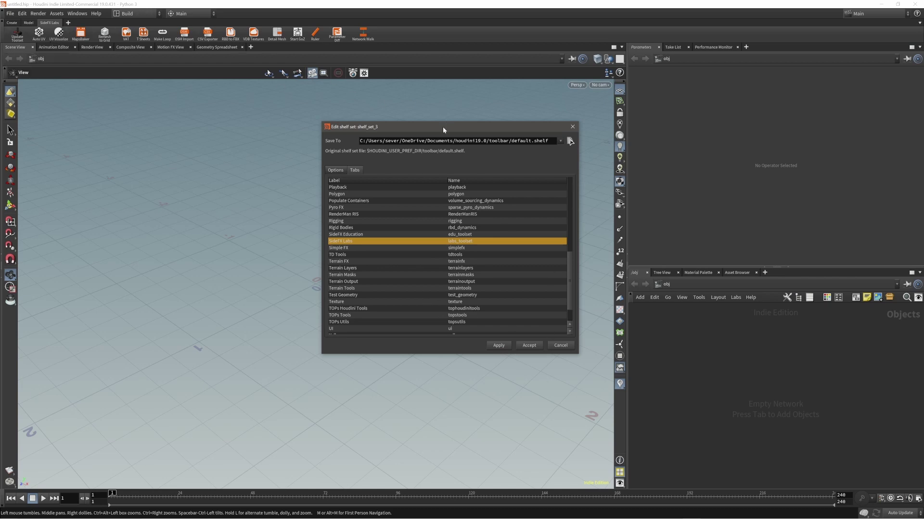
pyautogui.moveTo(442, 126); pyautogui.dragTo(377, 128)
pyautogui.click(462, 348)
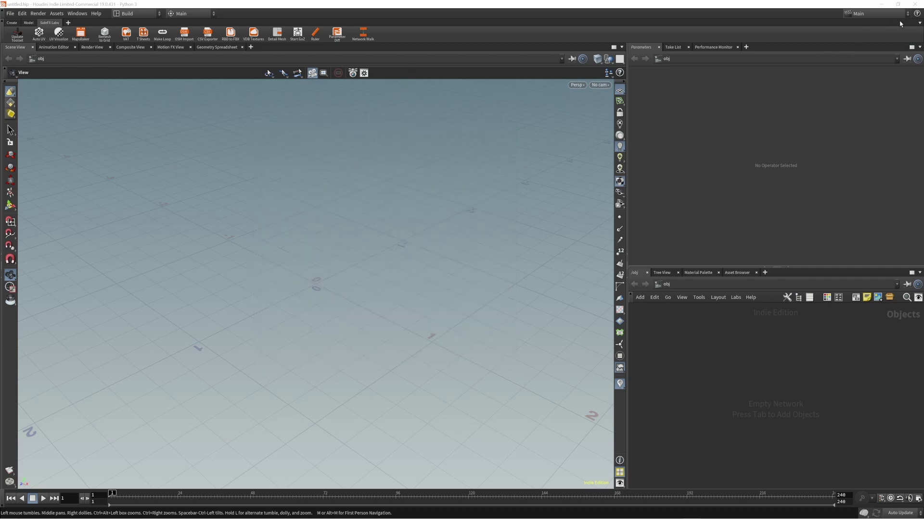
# Create another empty shelf set at the right and open its editor
pyautogui.click(919, 22)
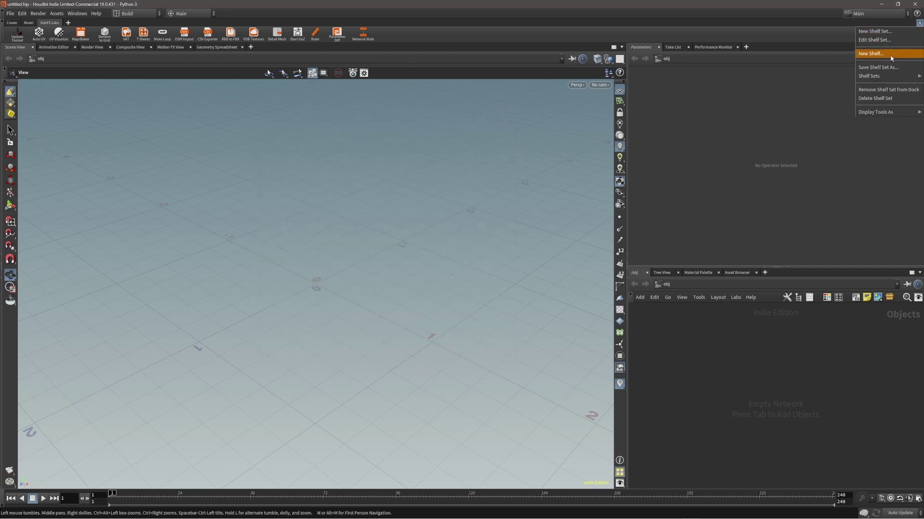
pyautogui.click(876, 31)
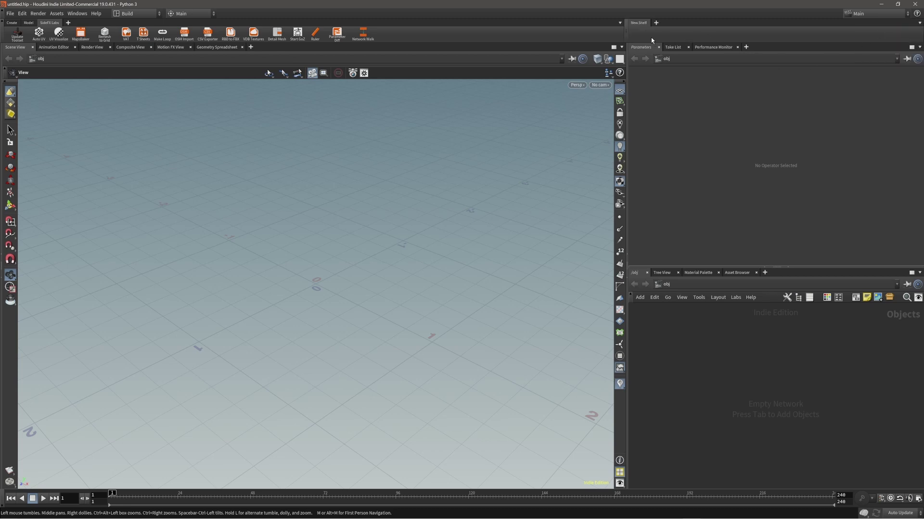
pyautogui.click(919, 23)
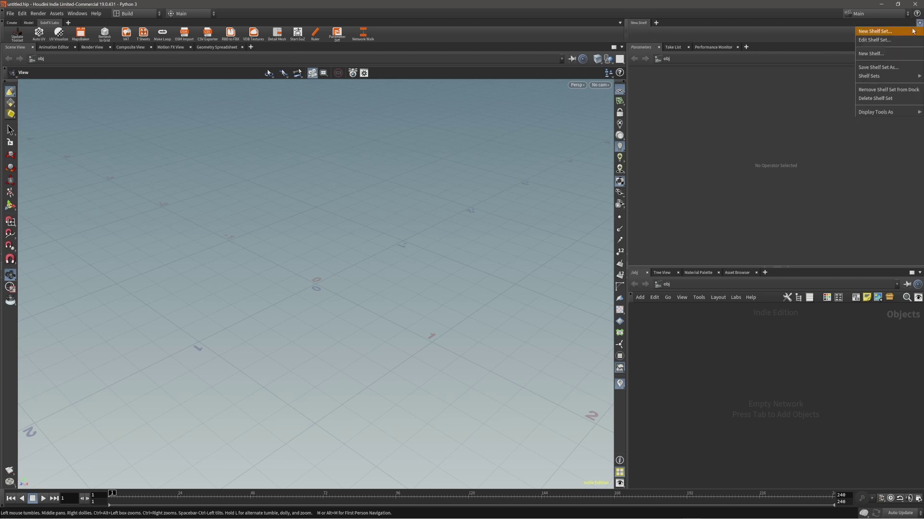
pyautogui.click(876, 39)
# Name the set Modelling Shelf #2 with label modelling_shelf #2
pyautogui.click(270, 173)
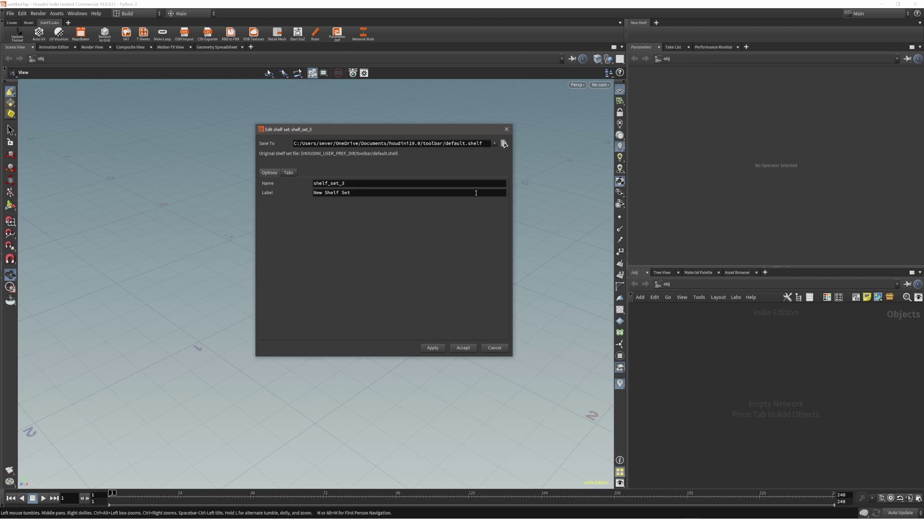
pyautogui.doubleClick(361, 184)
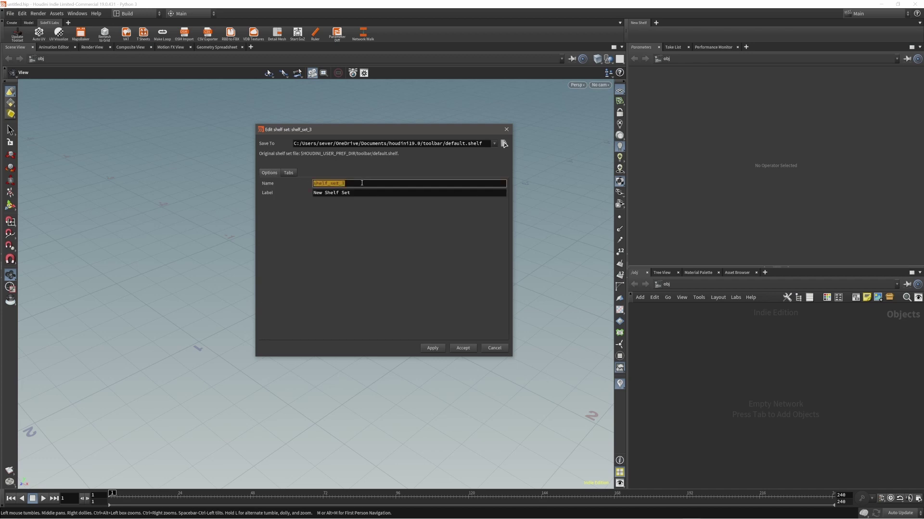
pyautogui.write('Modelling Shelf #1')
pyautogui.moveTo(362, 194); pyautogui.dragTo(310, 197)
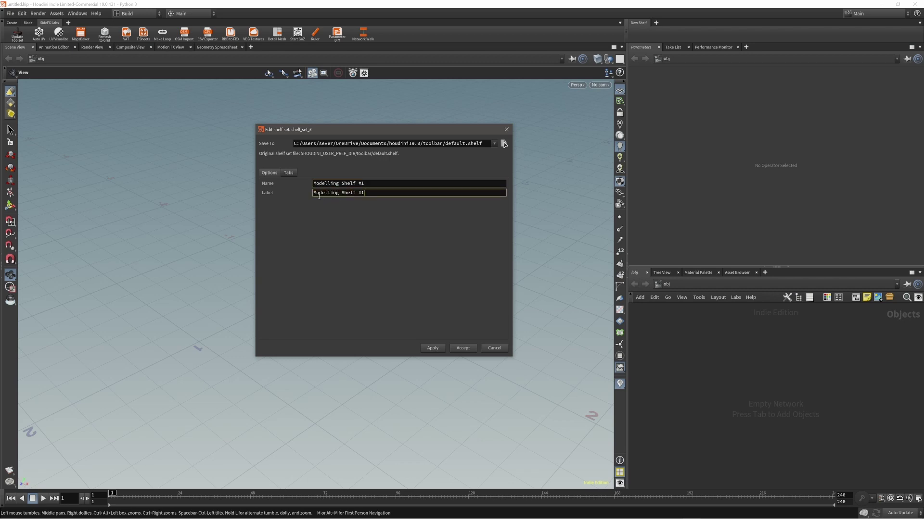
pyautogui.click(314, 193)
pyautogui.press('BackSpace')
pyautogui.press('BackSpace')
pyautogui.write('_s')
pyautogui.click(364, 183)
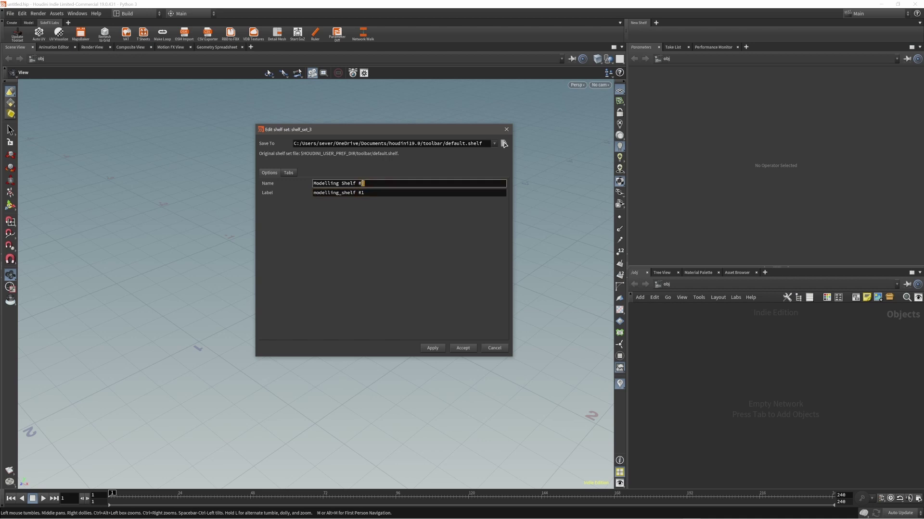
pyautogui.press('BackSpace')
pyautogui.write('2')
pyautogui.click(364, 194)
pyautogui.press('BackSpace')
# Finish the label's number 2, then add the Polygon and Deform tabs, apply and accept
pyautogui.write('2')
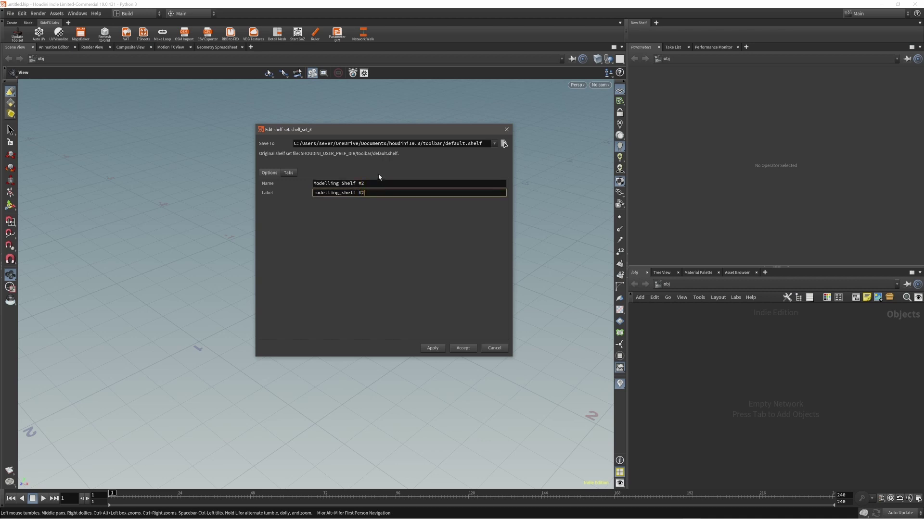
pyautogui.click(292, 173)
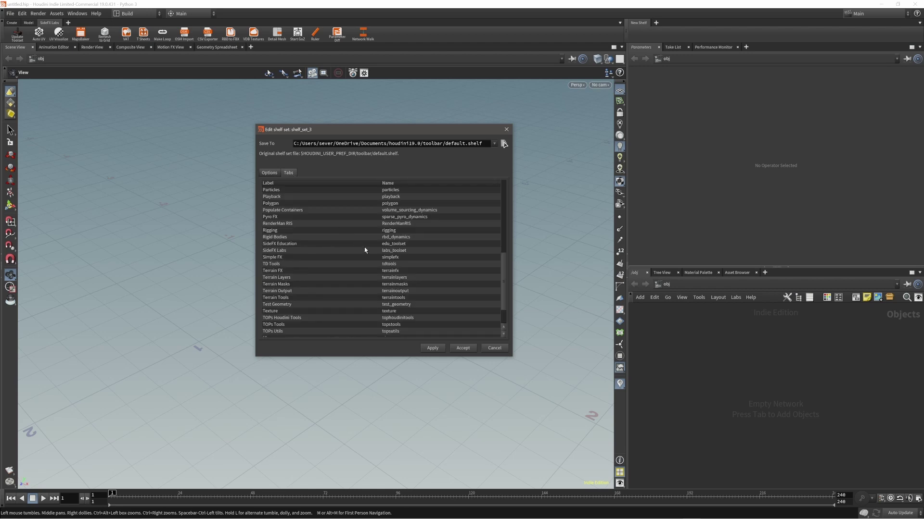
pyautogui.scroll(6, 365, 251)
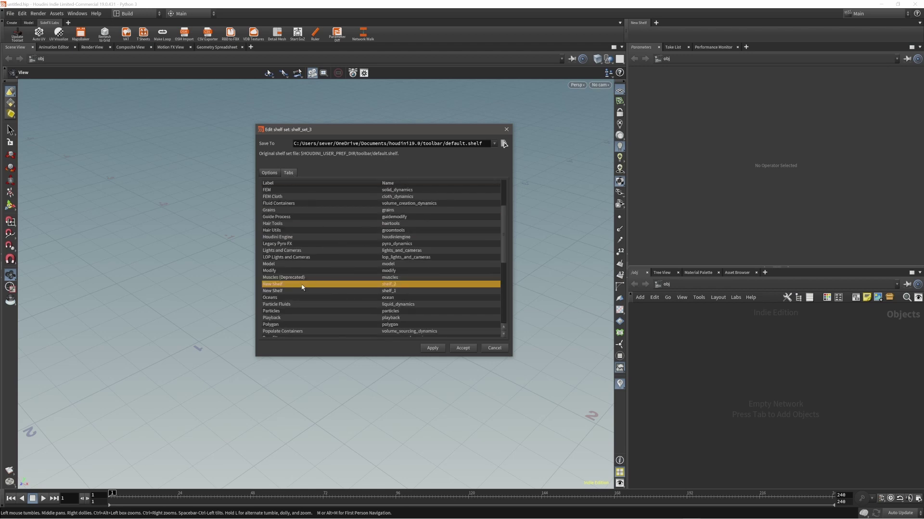
pyautogui.scroll(3, 318, 274)
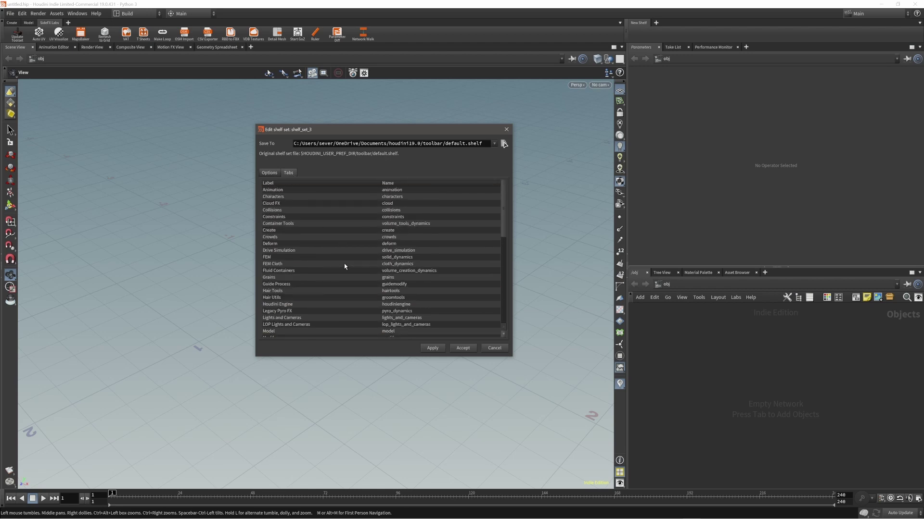
pyautogui.scroll(-5, 345, 266)
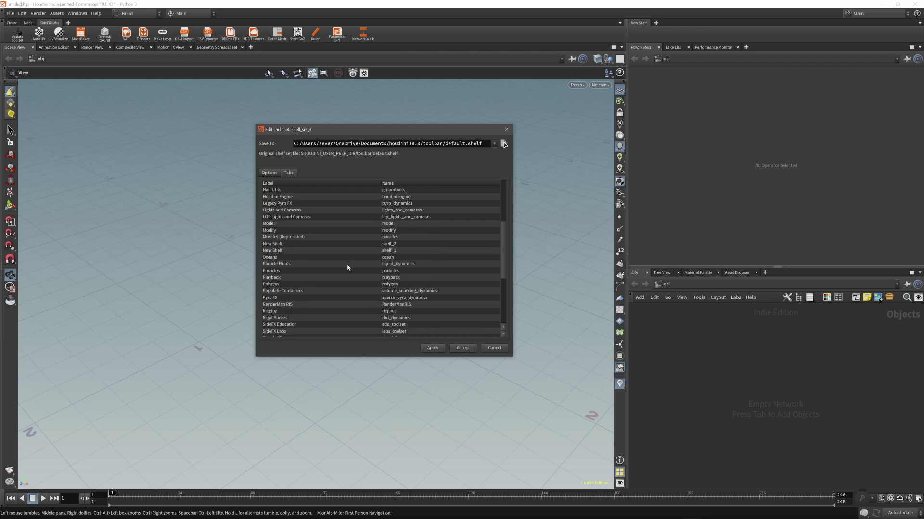
pyautogui.click(286, 284)
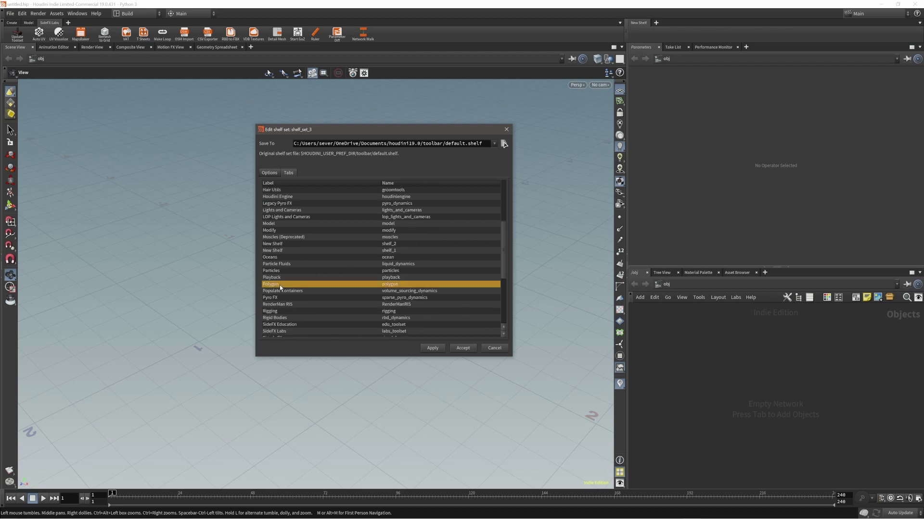
pyautogui.scroll(-1, 312, 258)
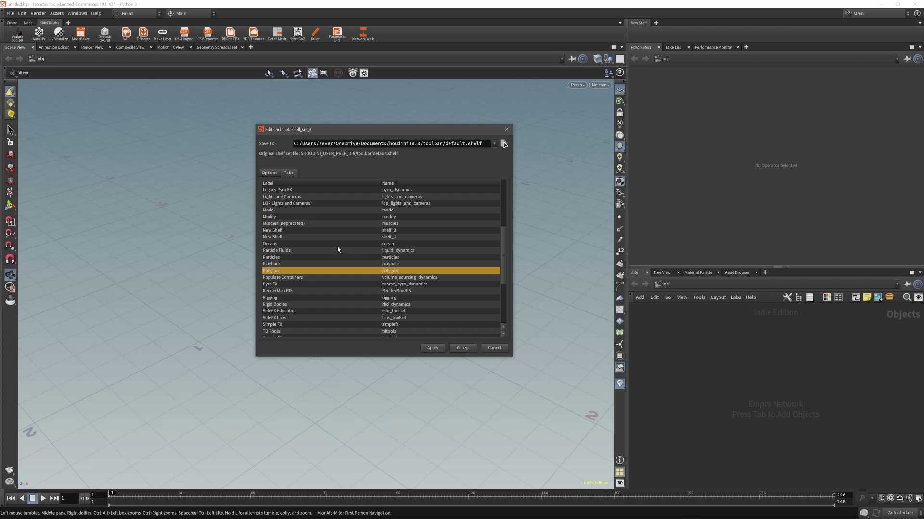
pyautogui.scroll(-1, 338, 250)
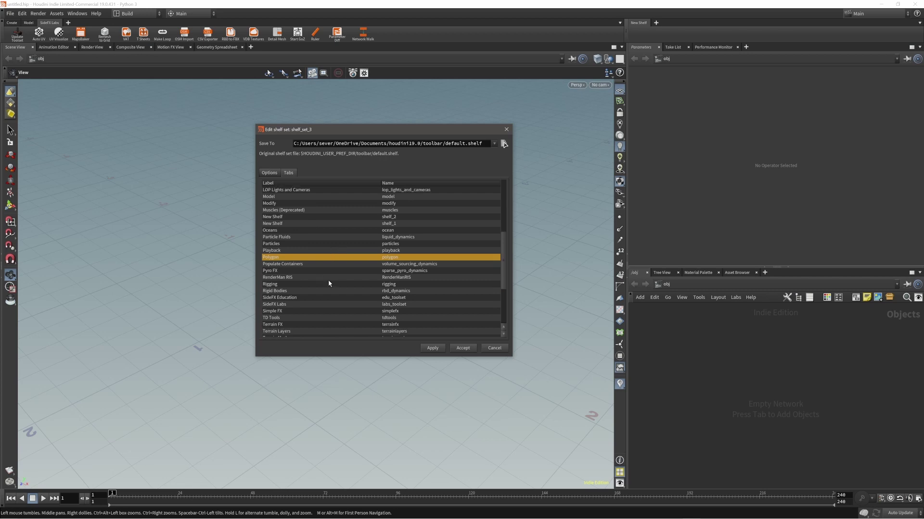
pyautogui.scroll(7, 321, 270)
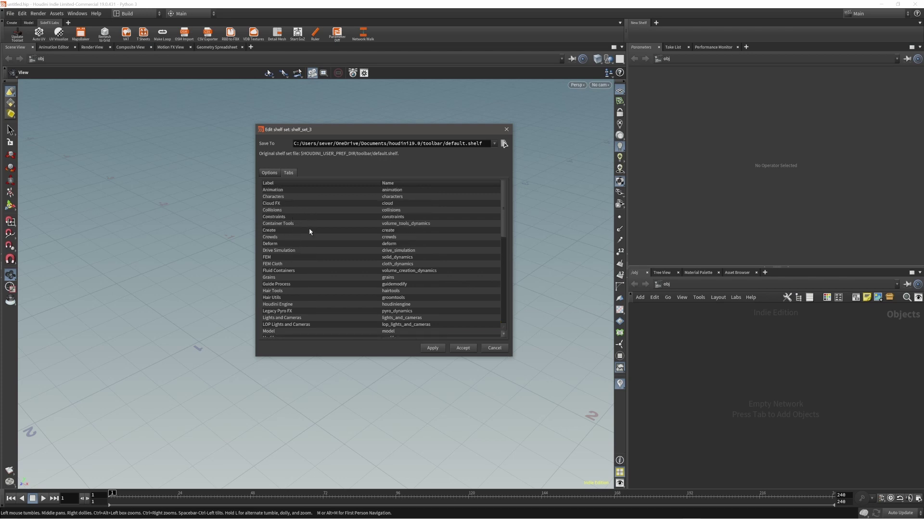
pyautogui.click(289, 246)
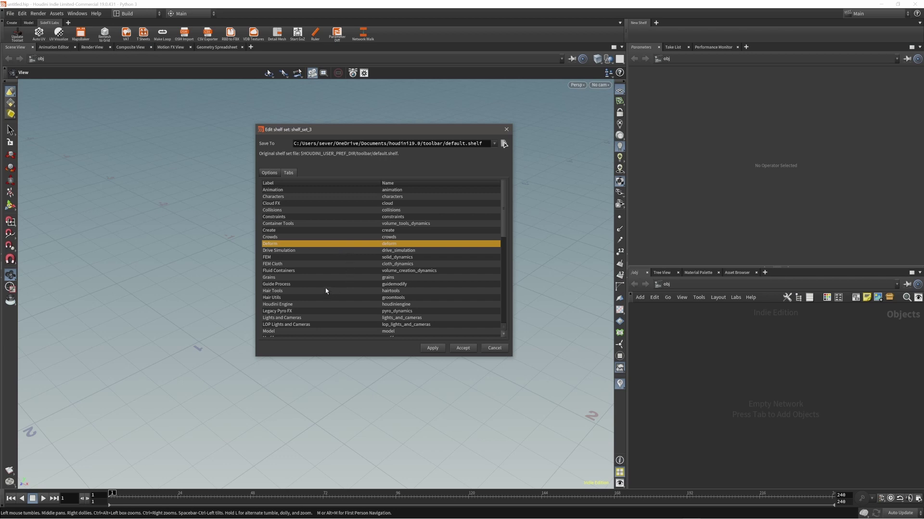
pyautogui.click(432, 348)
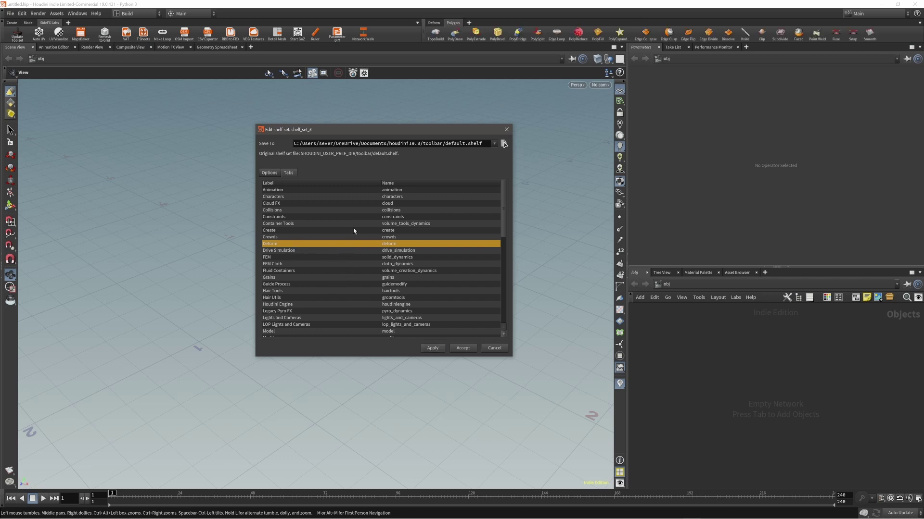
pyautogui.click(460, 349)
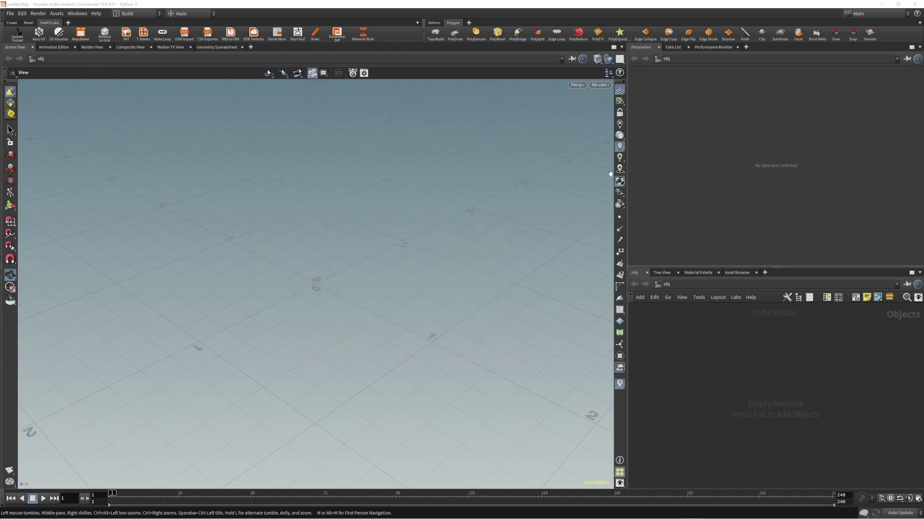
# Create a third empty shelf set and open its name and label options
pyautogui.click(919, 22)
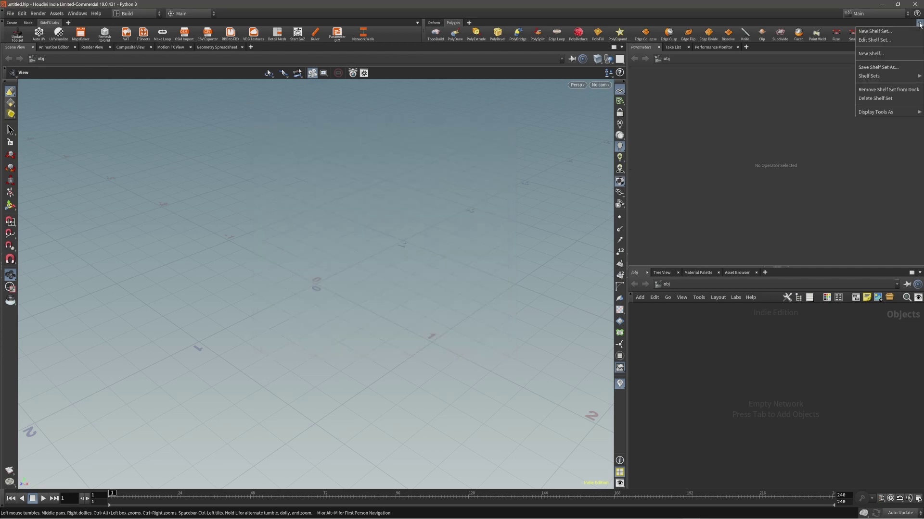
pyautogui.click(876, 32)
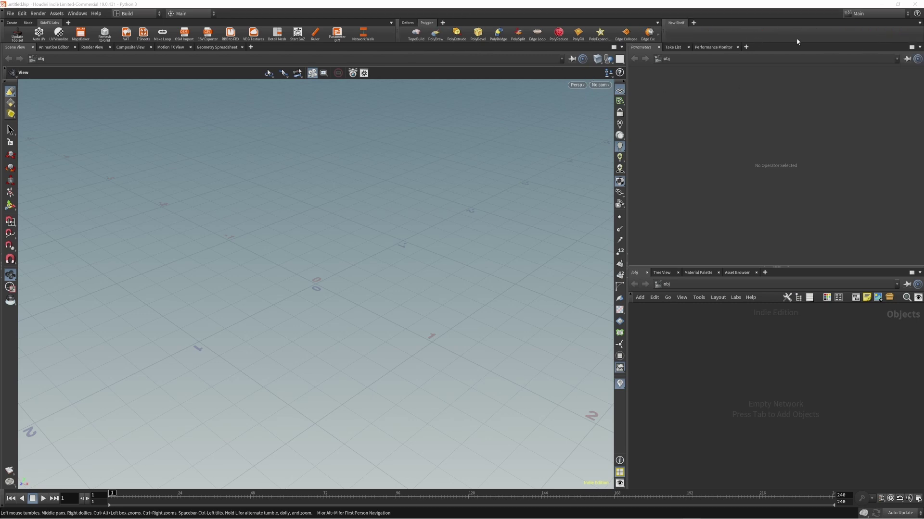
pyautogui.click(919, 23)
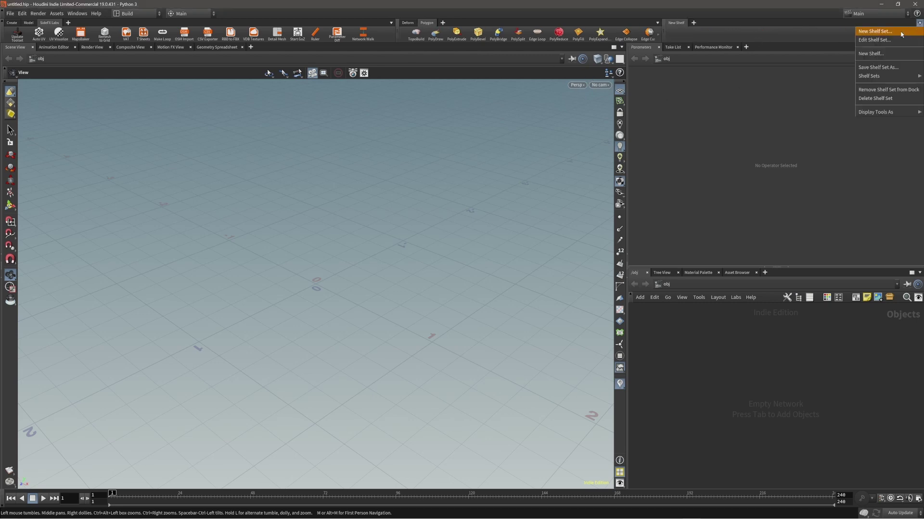
pyautogui.click(881, 39)
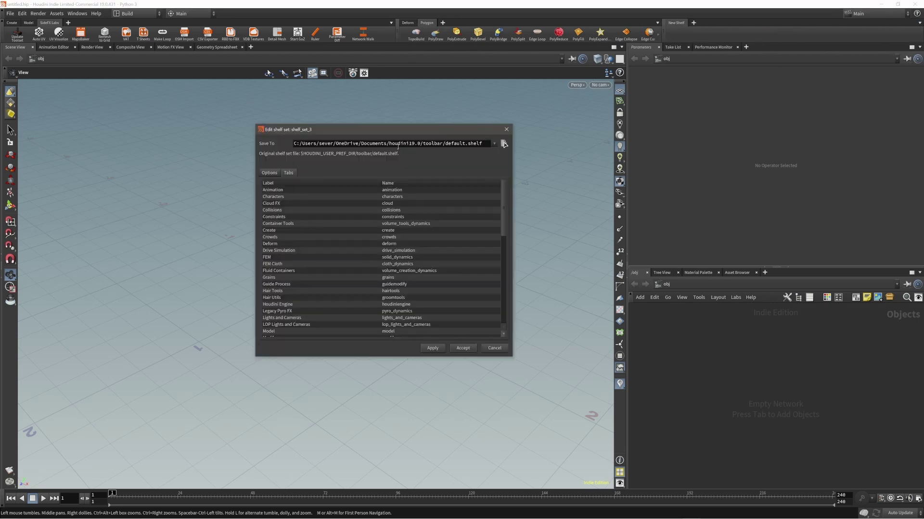
pyautogui.click(269, 172)
# Name the set Modelling Shelf #3 with label modelling_shelf #3
pyautogui.doubleClick(354, 183)
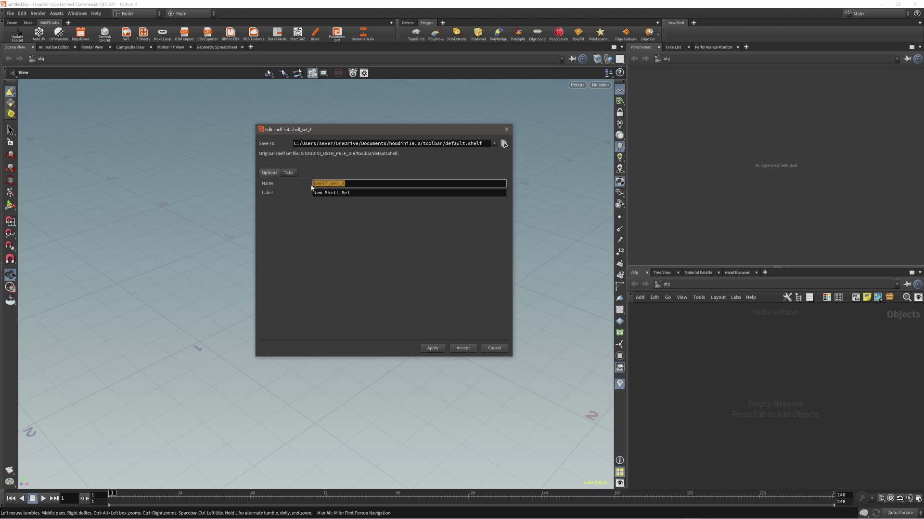
pyautogui.write('Modelling Shelf')
pyautogui.press('BackSpace')
pyautogui.write('3')
pyautogui.tripleClick(322, 192)
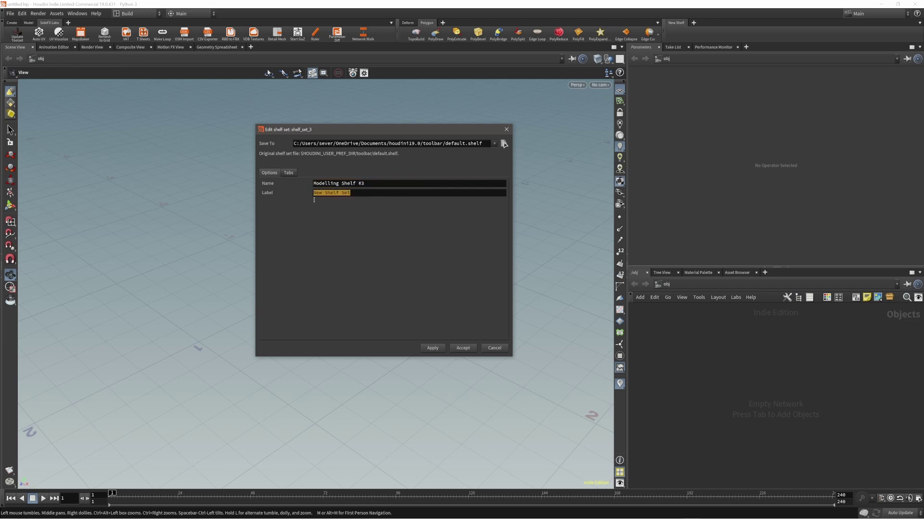
pyautogui.write('Modelling Shelf #1')
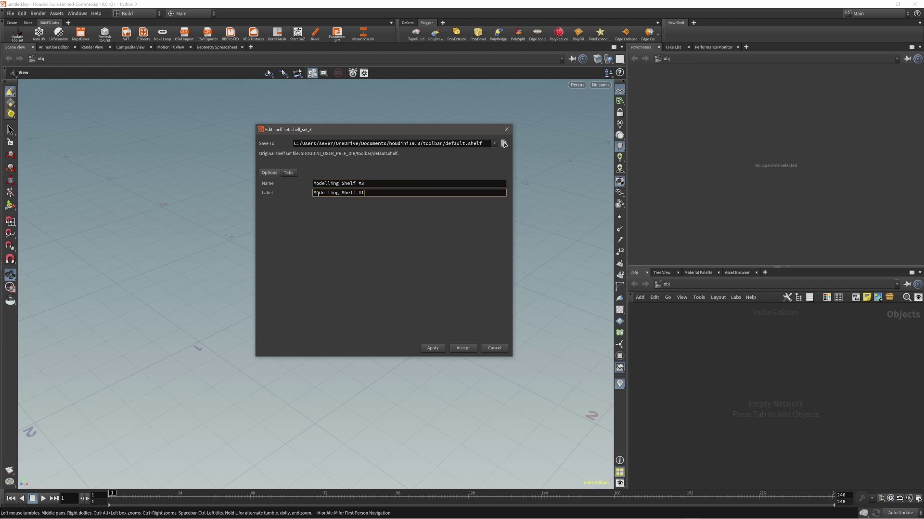
pyautogui.moveTo(317, 193); pyautogui.dragTo(339, 193)
pyautogui.write('m')
pyautogui.press('BackSpace')
pyautogui.write('s')
pyautogui.doubleClick(364, 192)
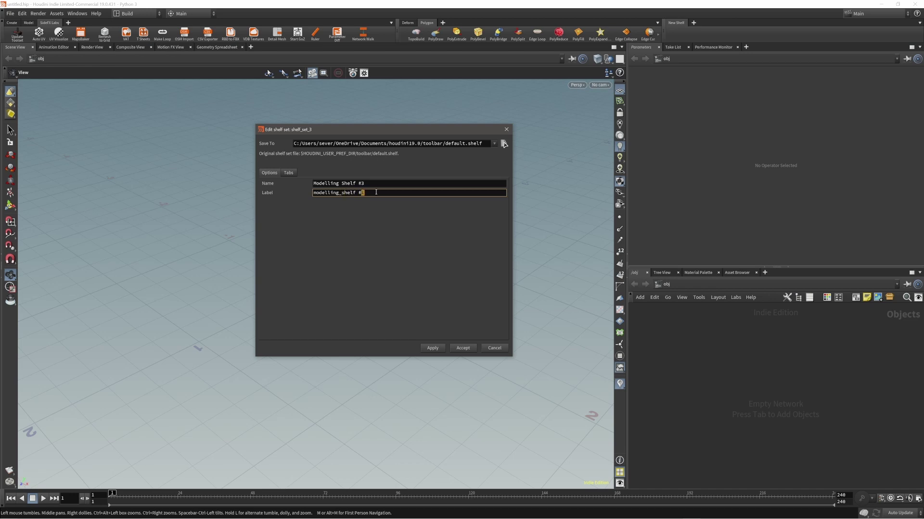
pyautogui.click(288, 172)
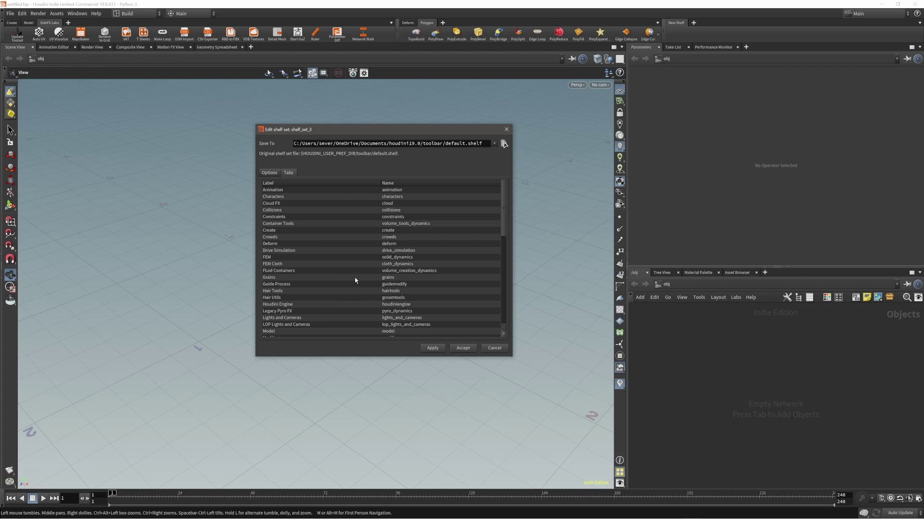
# Add the Modify, Texture and Lights and Cameras shelves to the third set and accept
pyautogui.scroll(-3, 355, 277)
pyautogui.keyDown('ctrl'); pyautogui.click(310, 298); pyautogui.keyUp('ctrl')
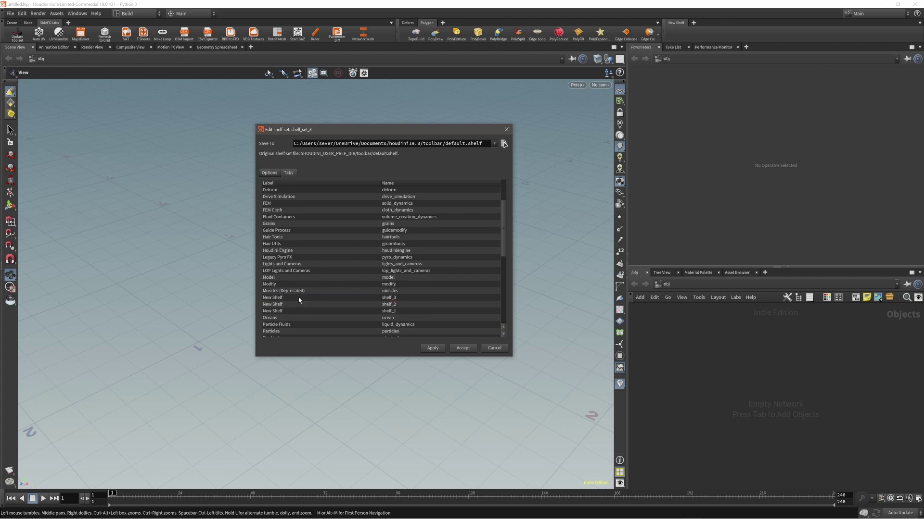
pyautogui.scroll(-2, 346, 273)
pyautogui.scroll(2, 345, 274)
pyautogui.click(289, 284)
pyautogui.scroll(-10, 312, 286)
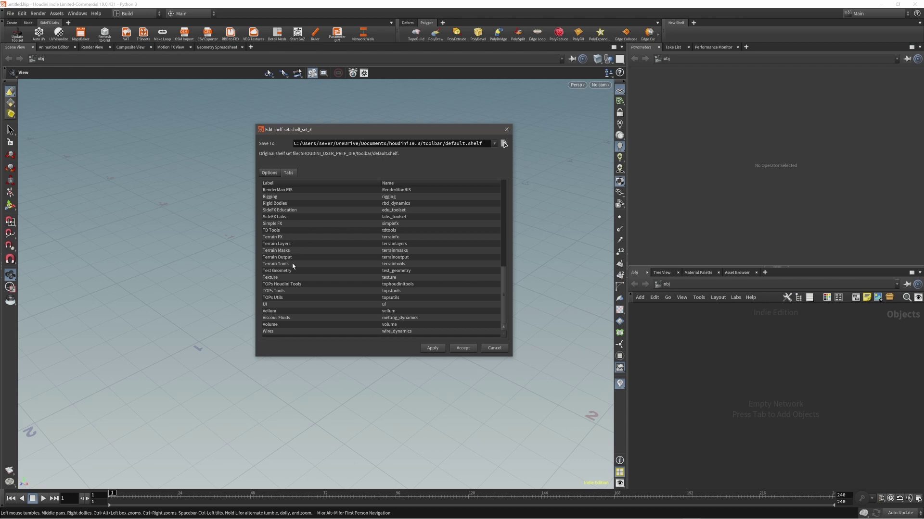
pyautogui.click(284, 278)
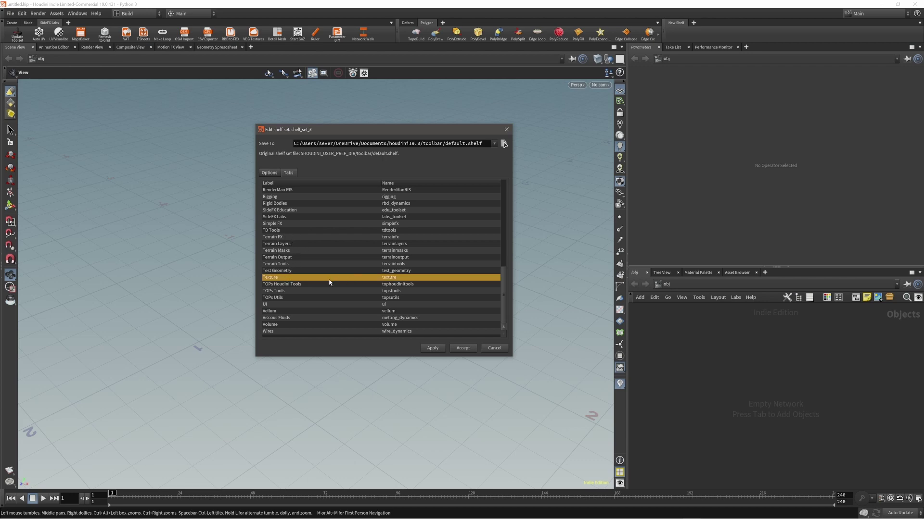
pyautogui.press('Up')
pyautogui.press('Up')
pyautogui.press('Up')
pyautogui.press('Up')
pyautogui.press('Up')
pyautogui.press('Up')
pyautogui.press('Up')
pyautogui.press('Up')
pyautogui.press('Up')
pyautogui.press('Up')
pyautogui.press('Up')
pyautogui.press('Up')
pyautogui.press('Up')
pyautogui.press('Up')
pyautogui.press('Up')
pyautogui.press('Up')
pyautogui.press('Up')
pyautogui.press('Up')
pyautogui.press('Up')
pyautogui.press('Up')
pyautogui.scroll(3, 330, 283)
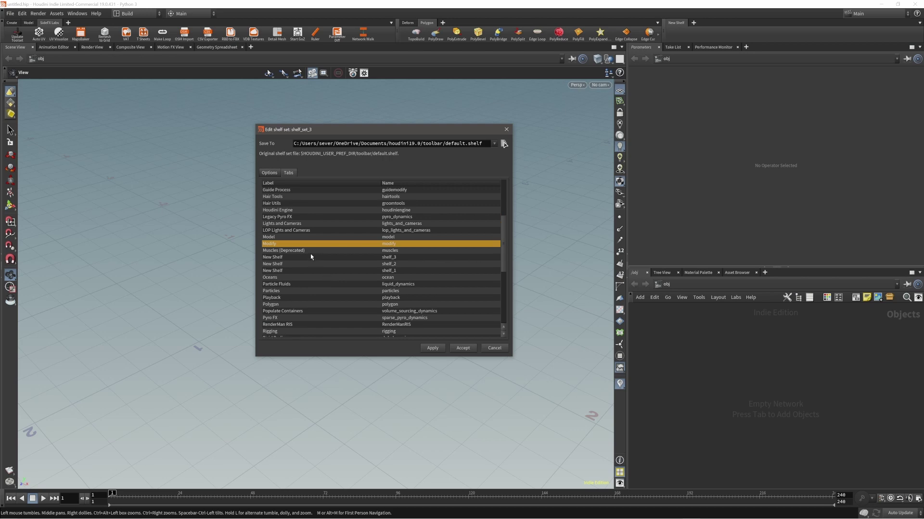
pyautogui.keyDown('ctrl'); pyautogui.click(287, 224); pyautogui.keyUp('ctrl')
pyautogui.click(439, 350)
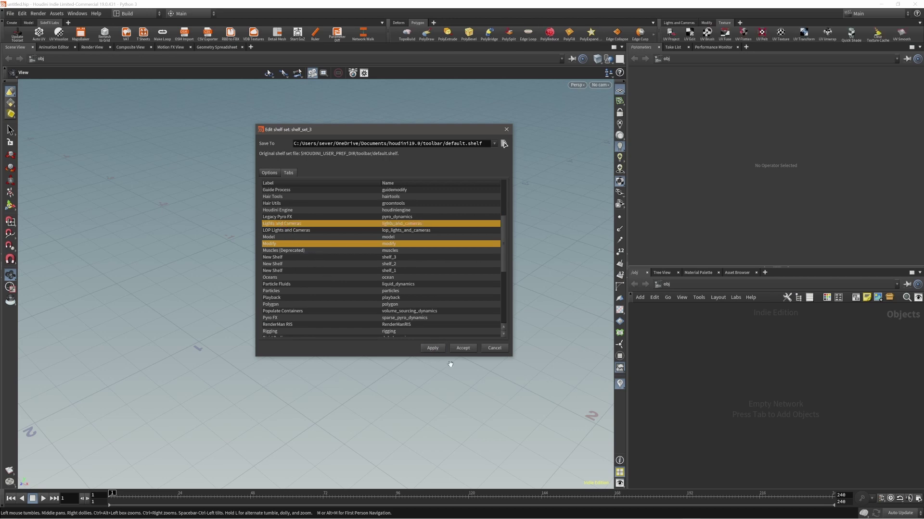
pyautogui.click(464, 349)
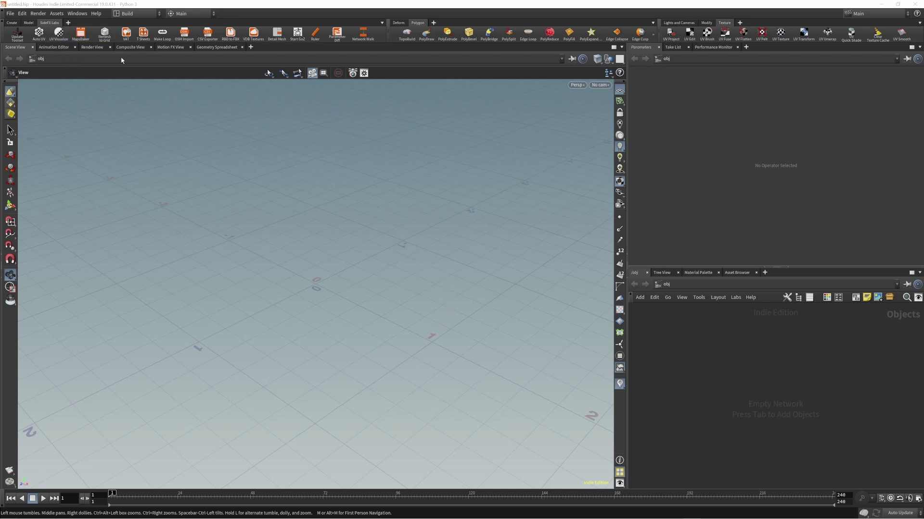
# Add a new empty shelf, shelf_4 labelled New Shelf, to the left shelf set
pyautogui.click(69, 23)
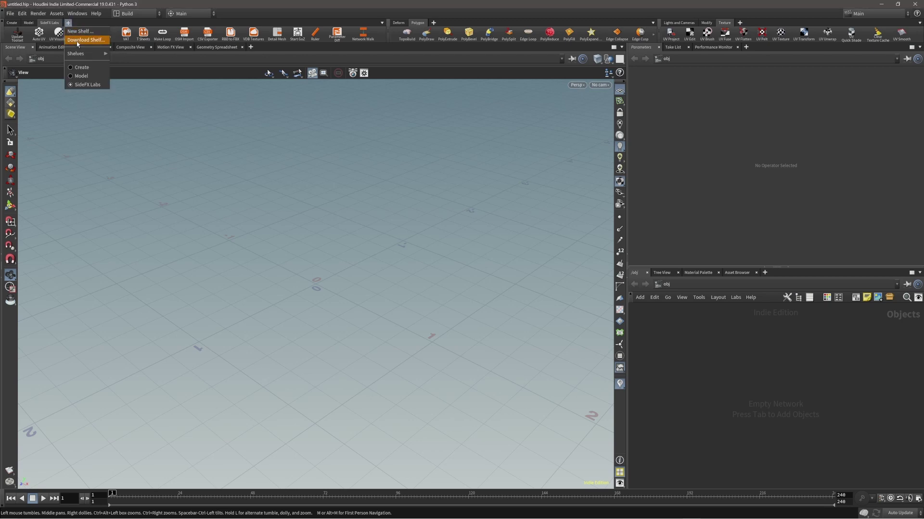
pyautogui.moveTo(89, 54)
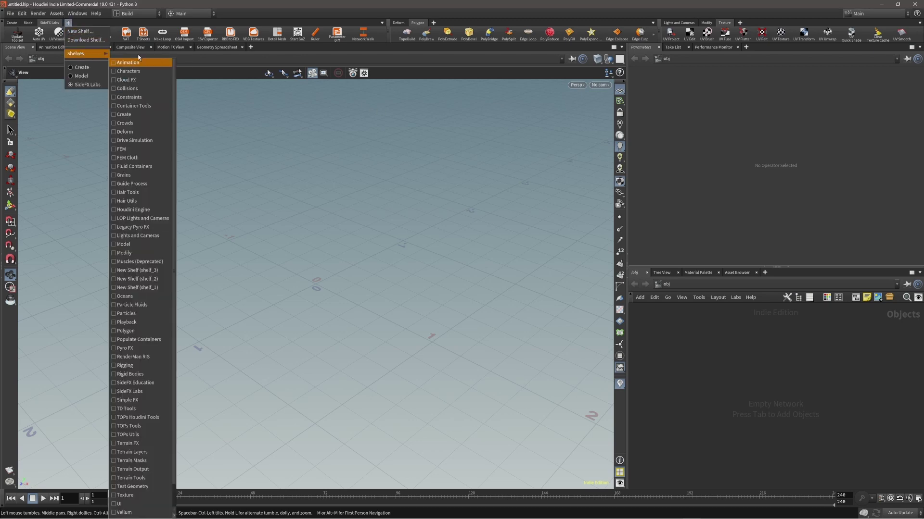
pyautogui.press('Escape')
pyautogui.press('Escape')
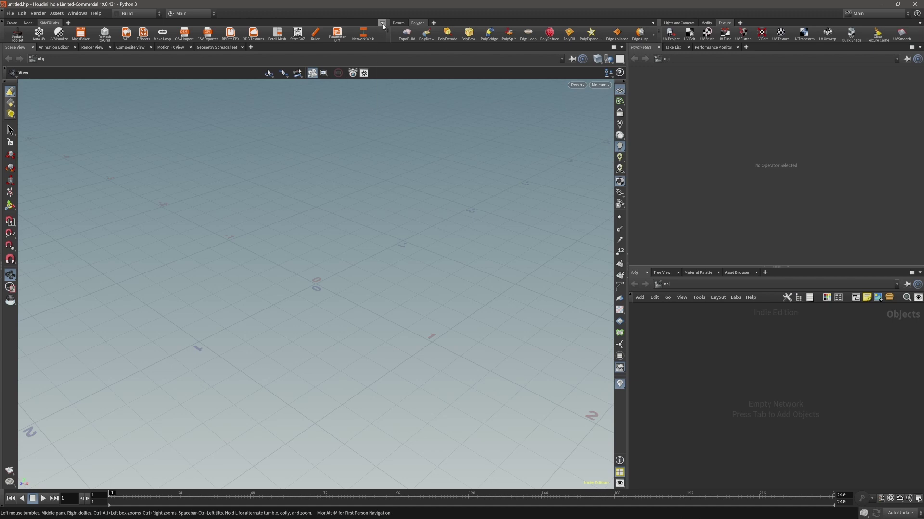
pyautogui.click(382, 23)
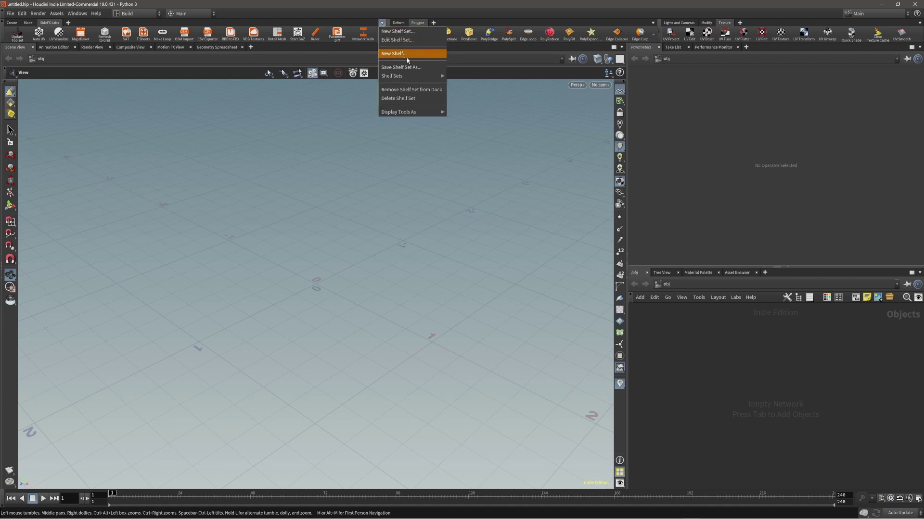
pyautogui.moveTo(413, 81)
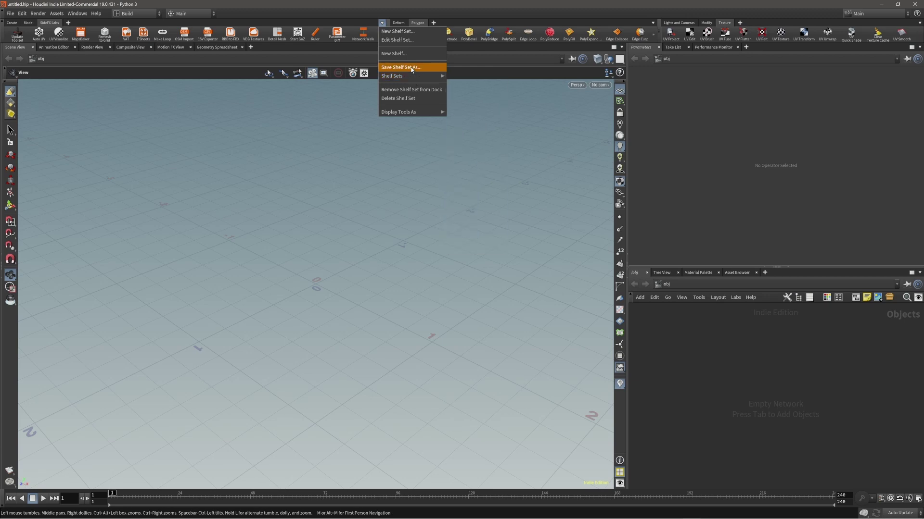
pyautogui.press('Escape')
pyautogui.click(68, 23)
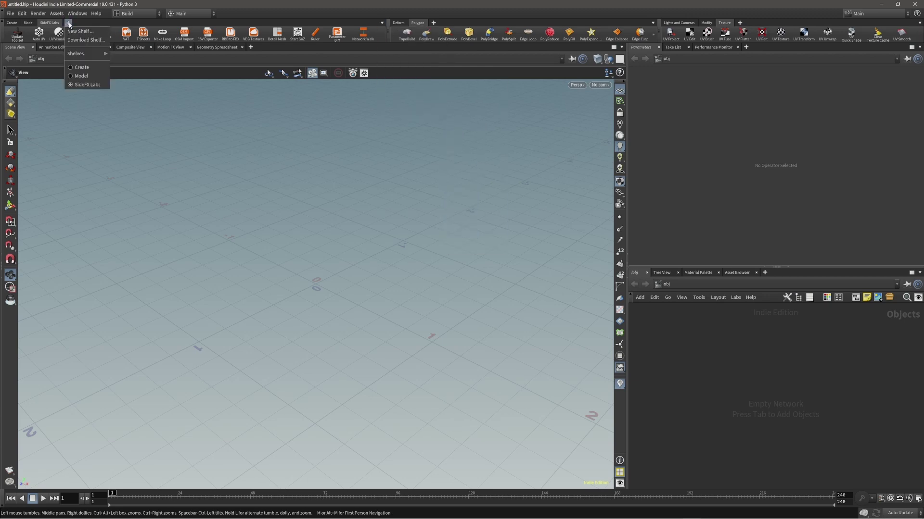
pyautogui.click(81, 32)
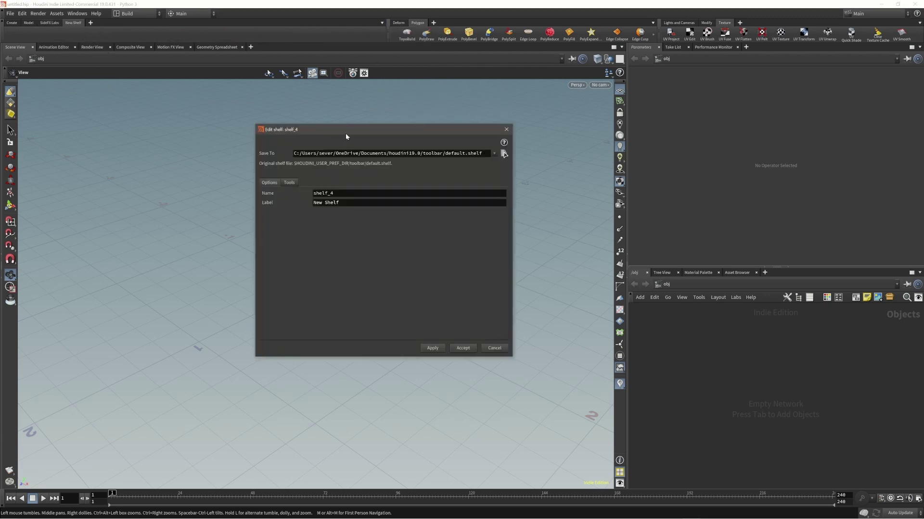
# Enlarge the shelf_4 editor to browse its Tools list, then close it without adding tools
pyautogui.moveTo(345, 134)
pyautogui.mouseDown()
pyautogui.moveTo(363, 143)
pyautogui.moveTo(343, 141)
pyautogui.mouseUp()
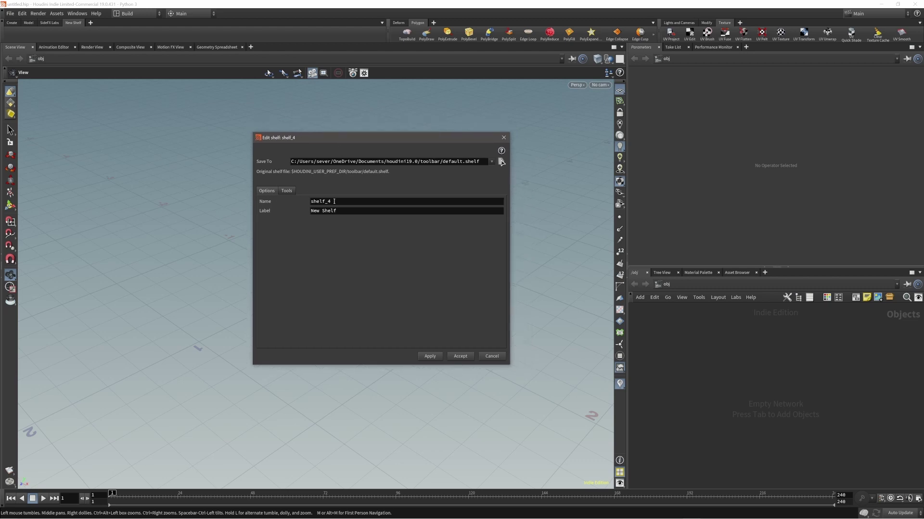
pyautogui.click(286, 191)
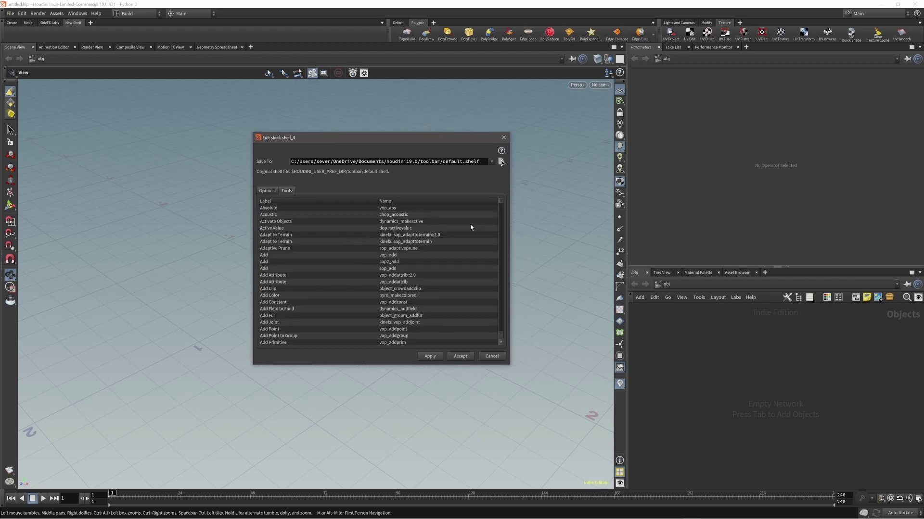
pyautogui.moveTo(501, 206); pyautogui.dragTo(499, 278)
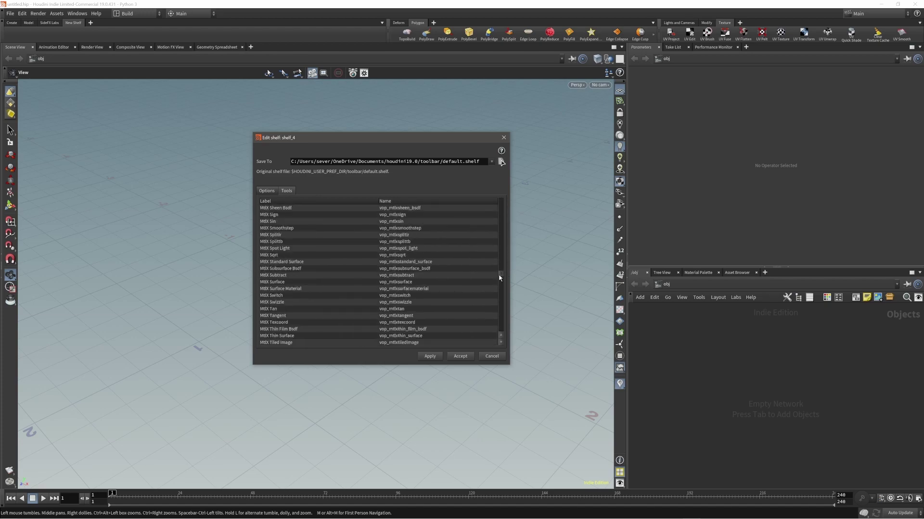
pyautogui.moveTo(379, 137); pyautogui.dragTo(389, 93)
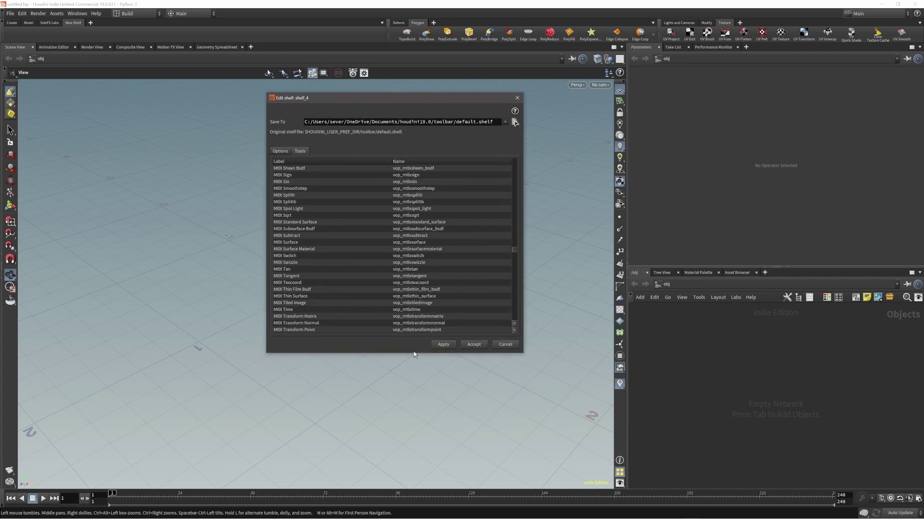
pyautogui.moveTo(414, 354); pyautogui.dragTo(426, 436)
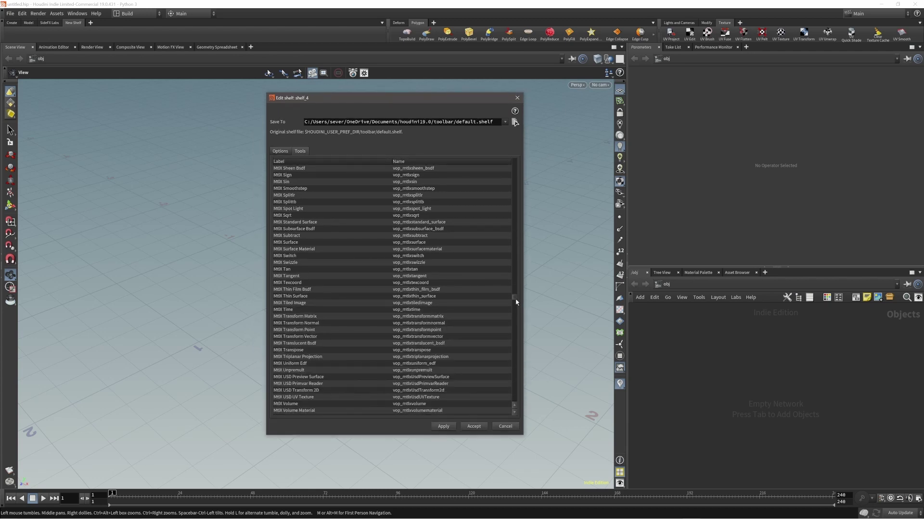
pyautogui.moveTo(514, 299); pyautogui.dragTo(527, 313)
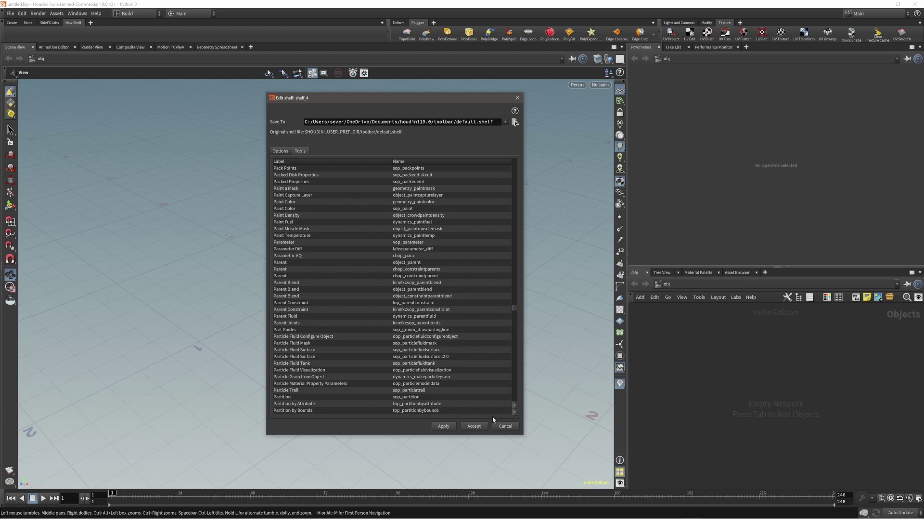
pyautogui.scroll(-2, 445, 307)
pyautogui.click(505, 426)
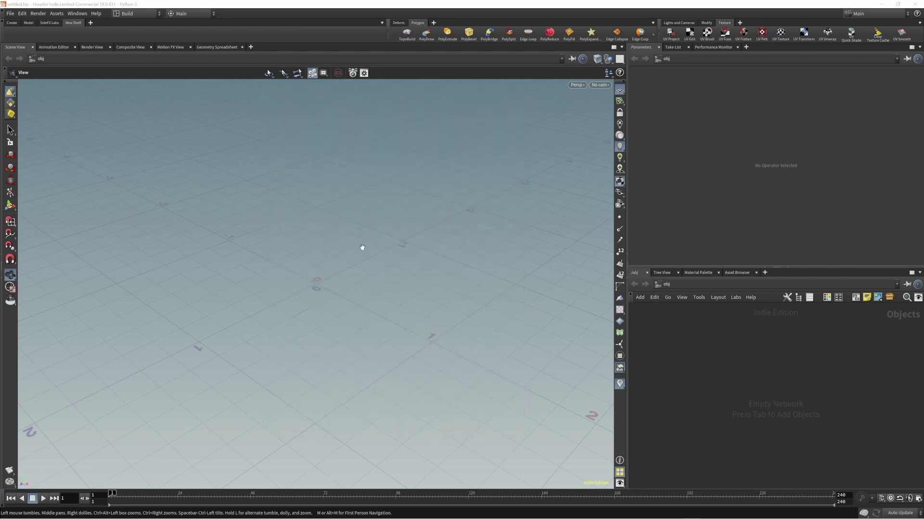
# Open the New Shelf tab's shelf editor at its name and label settings
pyautogui.rightClick(75, 24)
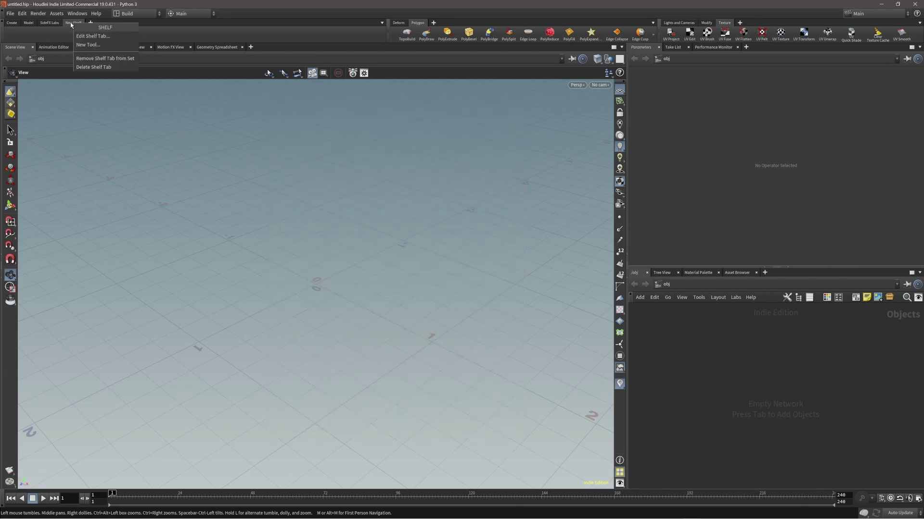
pyautogui.press('Escape')
pyautogui.rightClick(75, 24)
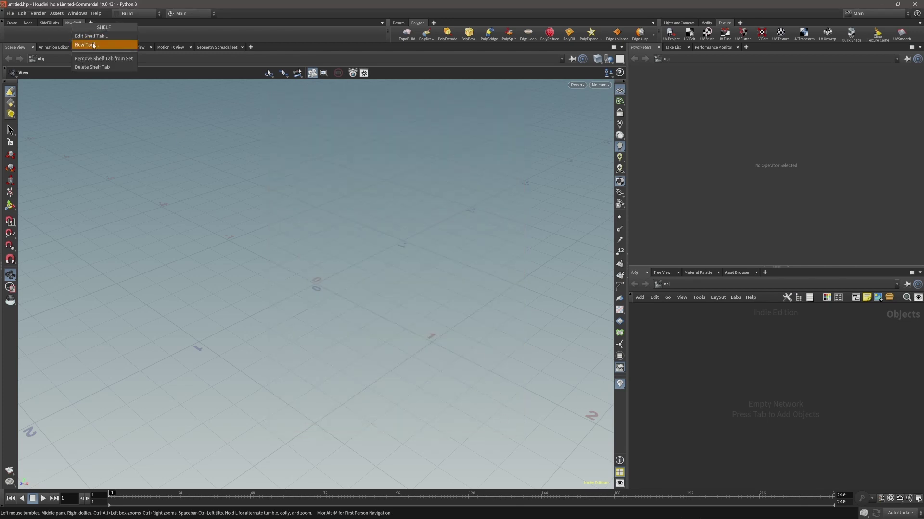
pyautogui.click(84, 42)
pyautogui.click(280, 151)
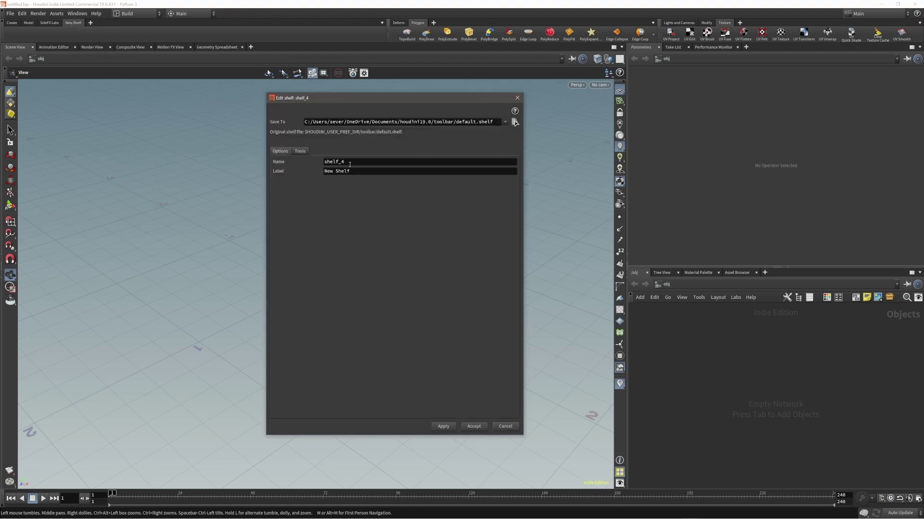
# Name the shelf 'Custom Modelling Shelf' and enter the label 'custom_modelling shelf'
pyautogui.moveTo(350, 164); pyautogui.dragTo(328, 164)
pyautogui.press('BackSpace')
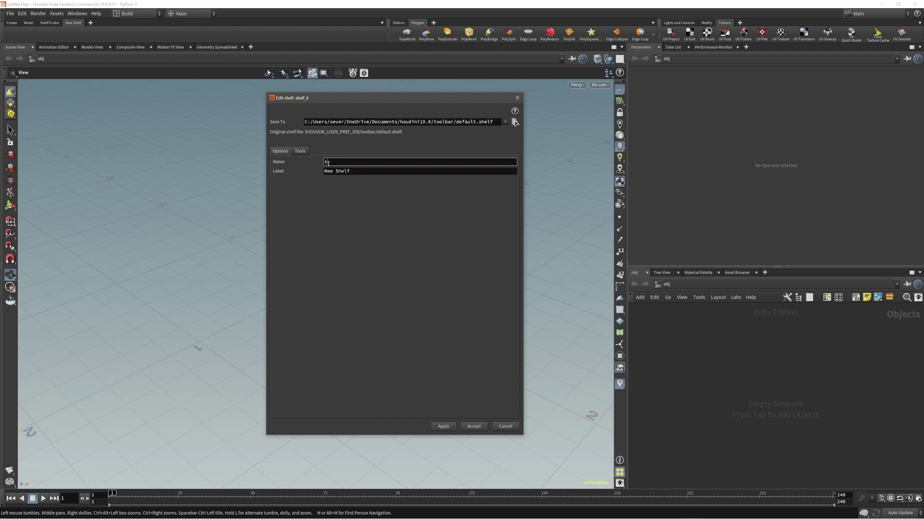
pyautogui.press('BackSpace')
pyautogui.write('Cusomt')
pyautogui.press('BackSpace')
pyautogui.press('BackSpace')
pyautogui.press('BackSpace')
pyautogui.press('BackSpace')
pyautogui.press('BackSpace')
pyautogui.press('BackSpace')
pyautogui.press('BackSpace')
pyautogui.write('Custom Shelf')
pyautogui.press('BackSpace')
pyautogui.press('BackSpace')
pyautogui.press('BackSpace')
pyautogui.press('BackSpace')
pyautogui.press('BackSpace')
pyautogui.write('Modelling Shelf')
pyautogui.press('Tab')
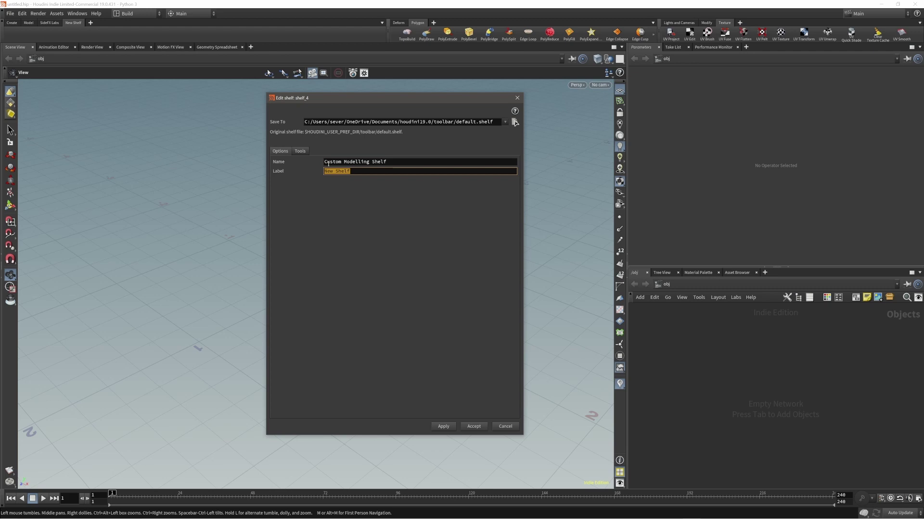
pyautogui.write('custom_modelling ')
pyautogui.write('shelf')
# Add Partition by Iteration, Particle Fluid Visualization and a Parent tool to the shelf
pyautogui.click(301, 152)
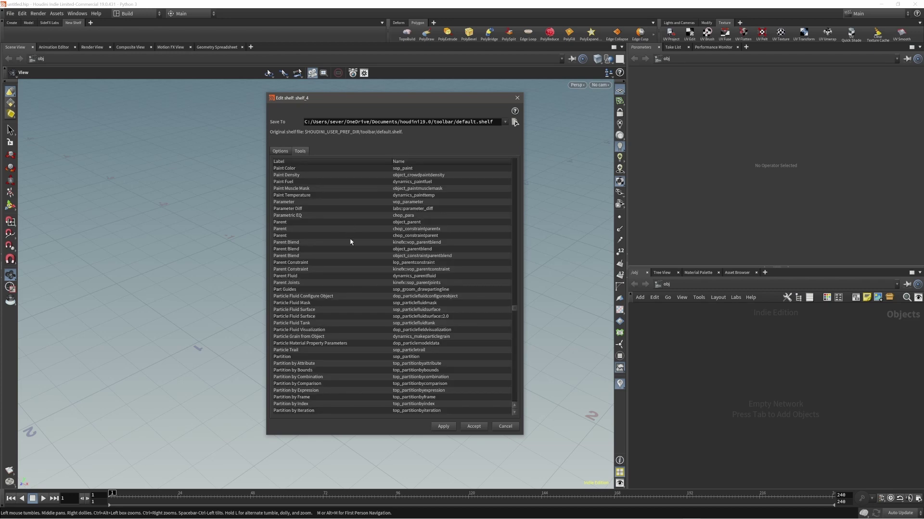
pyautogui.scroll(-5, 384, 305)
pyautogui.click(306, 317)
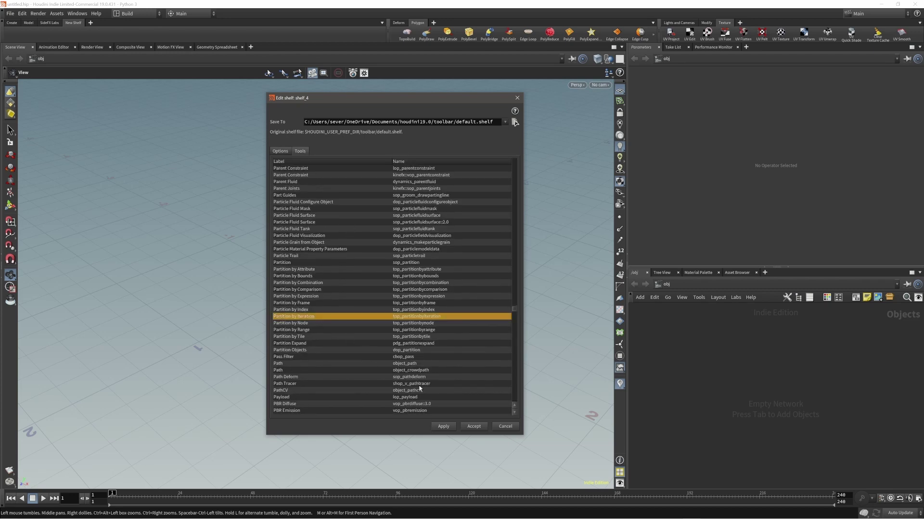
pyautogui.click(445, 426)
pyautogui.keyDown('ctrl'); pyautogui.click(302, 237); pyautogui.keyUp('ctrl')
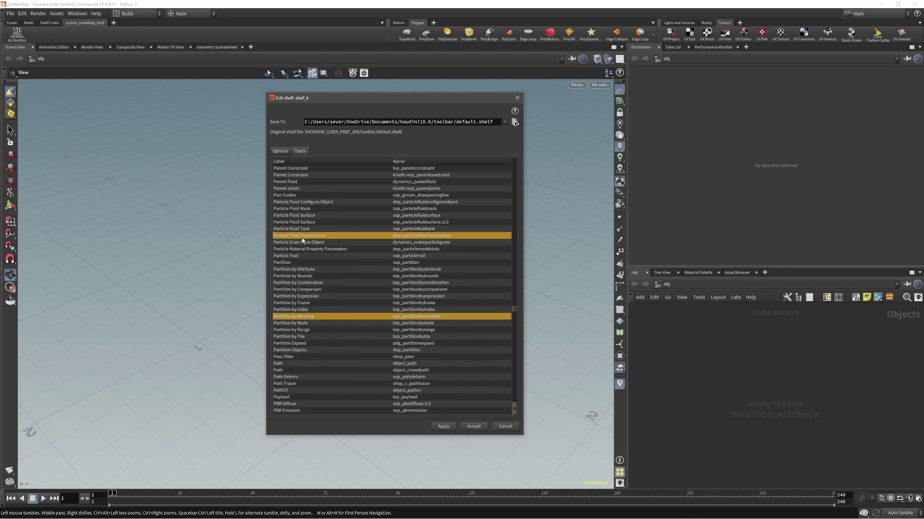
pyautogui.click(449, 426)
pyautogui.scroll(4, 337, 269)
pyautogui.keyDown('ctrl'); pyautogui.click(299, 222); pyautogui.keyUp('ctrl')
pyautogui.click(443, 427)
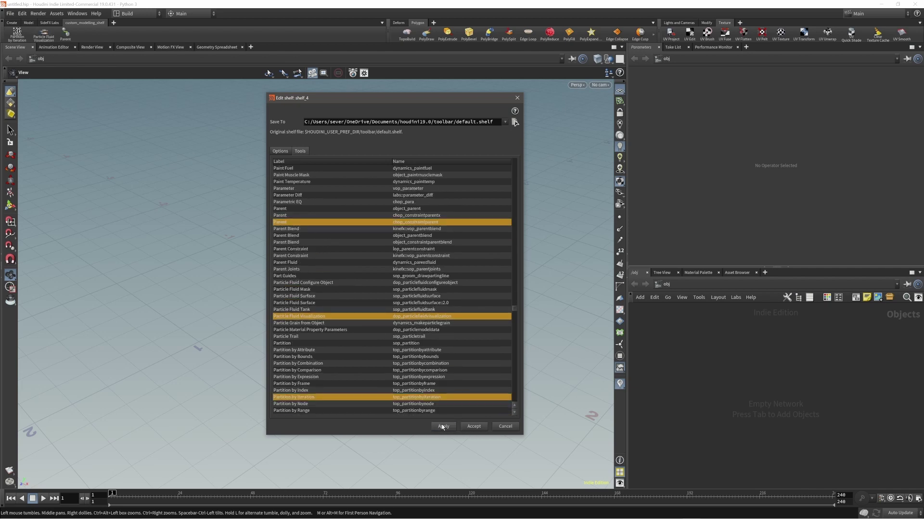
# Accept the shelf edits and close the editor
pyautogui.scroll(-9, 389, 366)
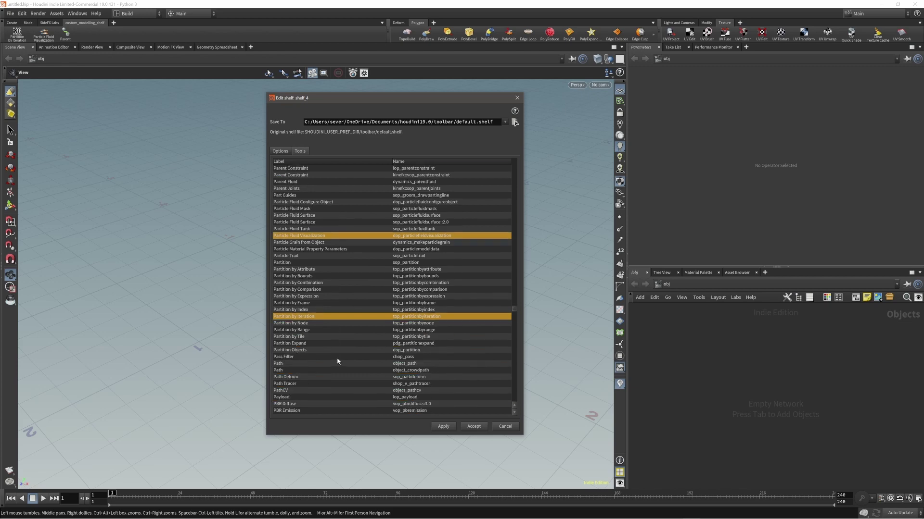
pyautogui.scroll(-2, 318, 335)
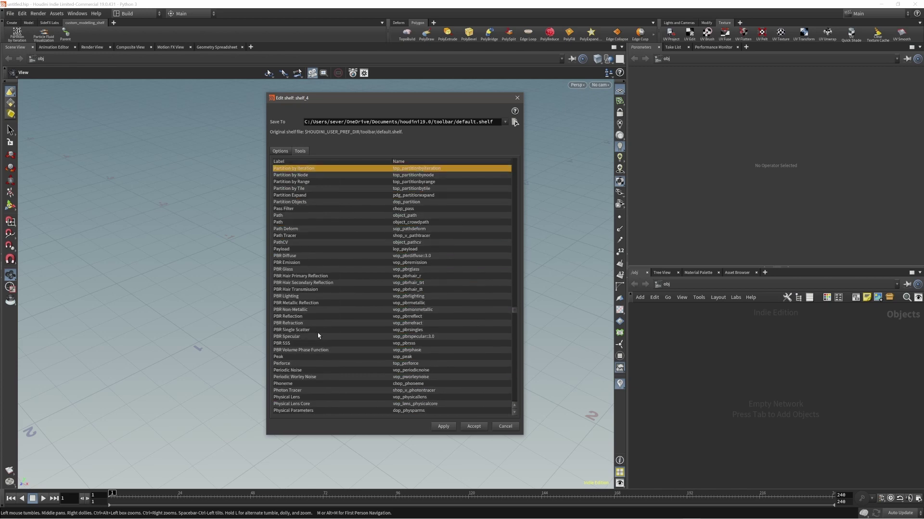
pyautogui.scroll(13, 318, 335)
pyautogui.scroll(-3, 316, 333)
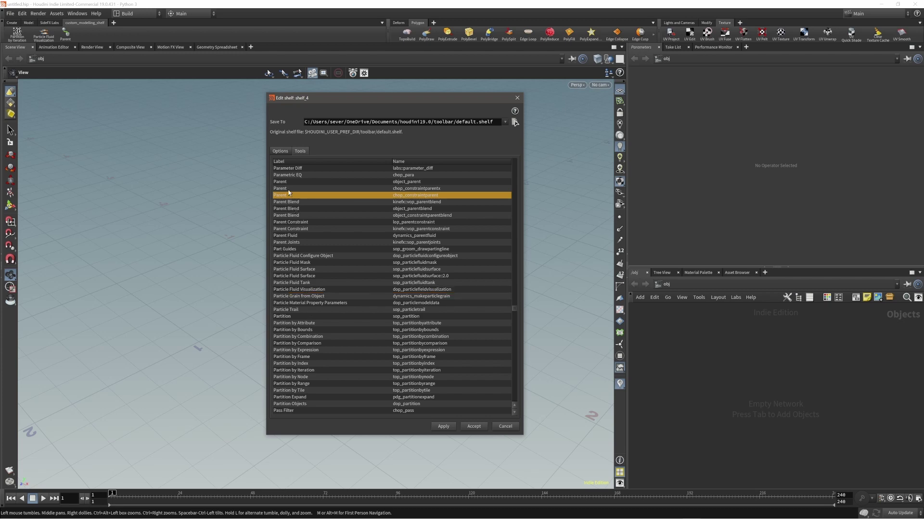
pyautogui.click(476, 427)
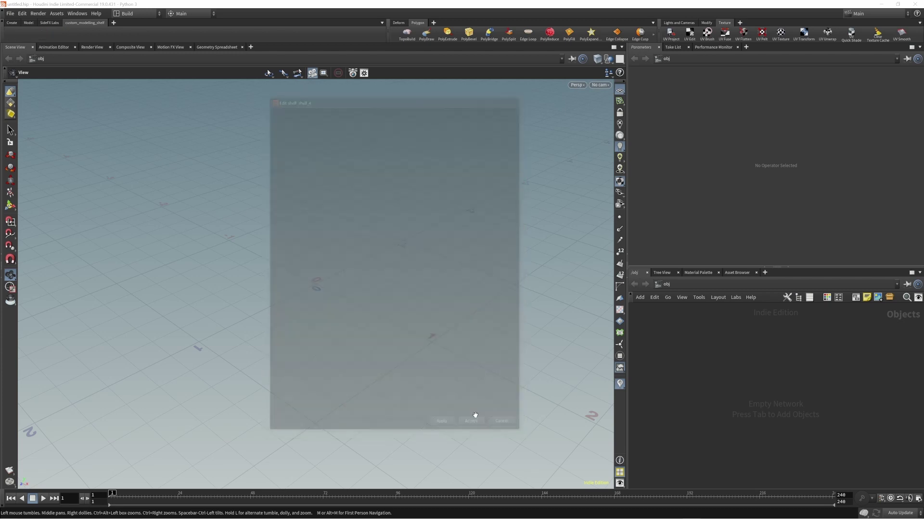
# Delete the custom_modelling_shelf tab and confirm the deletion
pyautogui.rightClick(99, 24)
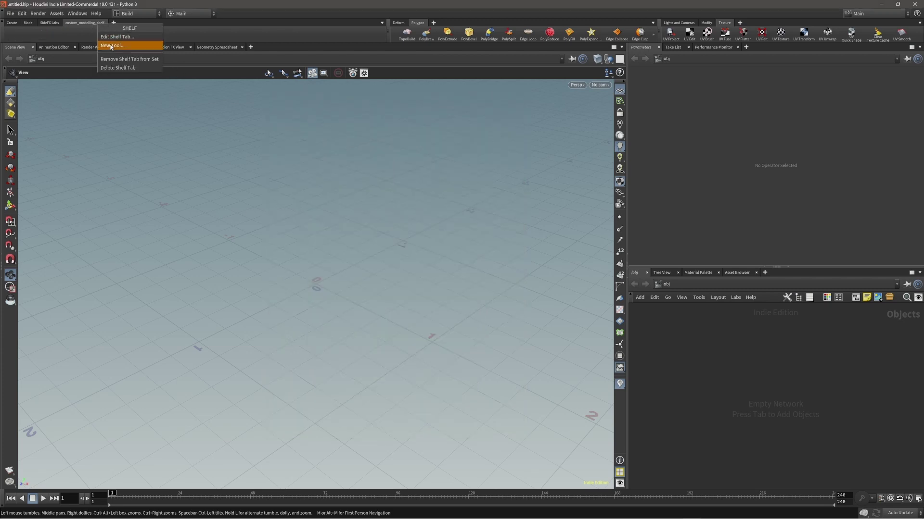
pyautogui.click(117, 67)
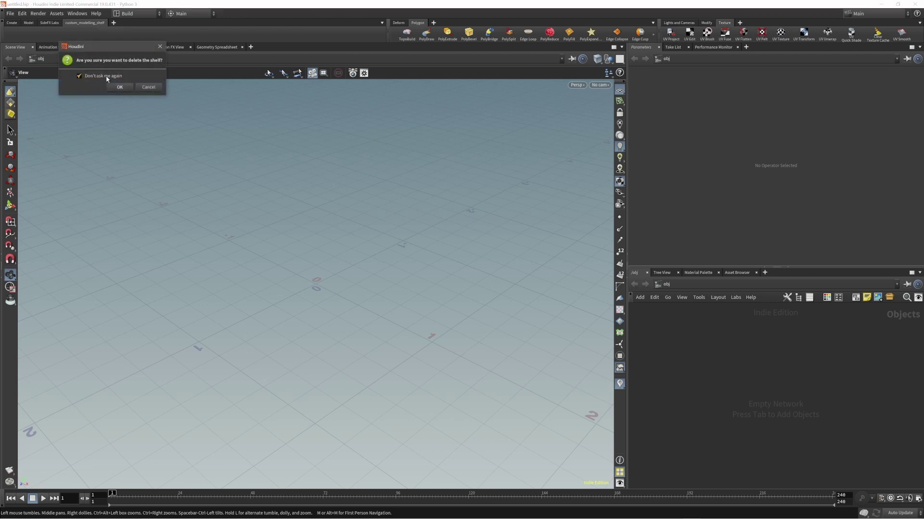
pyautogui.click(120, 87)
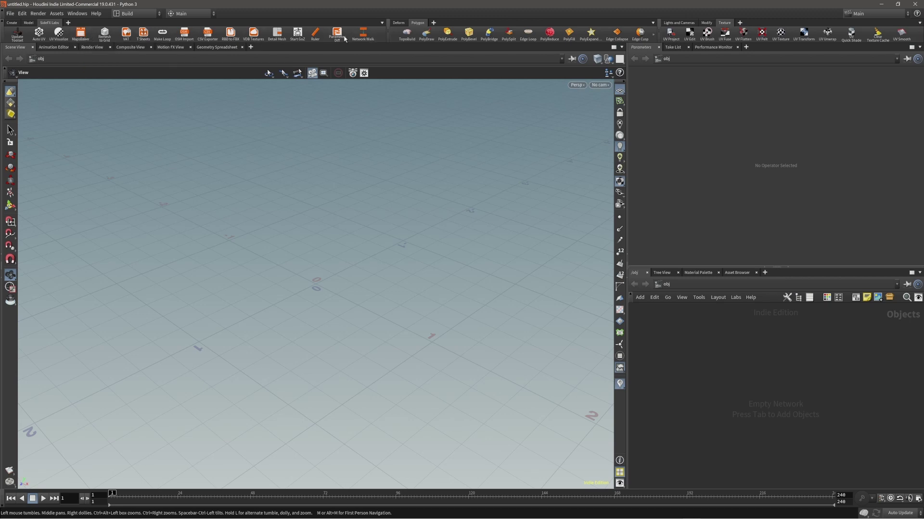
pyautogui.rightClick(379, 35)
pyautogui.click(375, 34)
# Open the labs_toolset shelf editor for SideFX Labs and move it up and left
pyautogui.rightClick(54, 26)
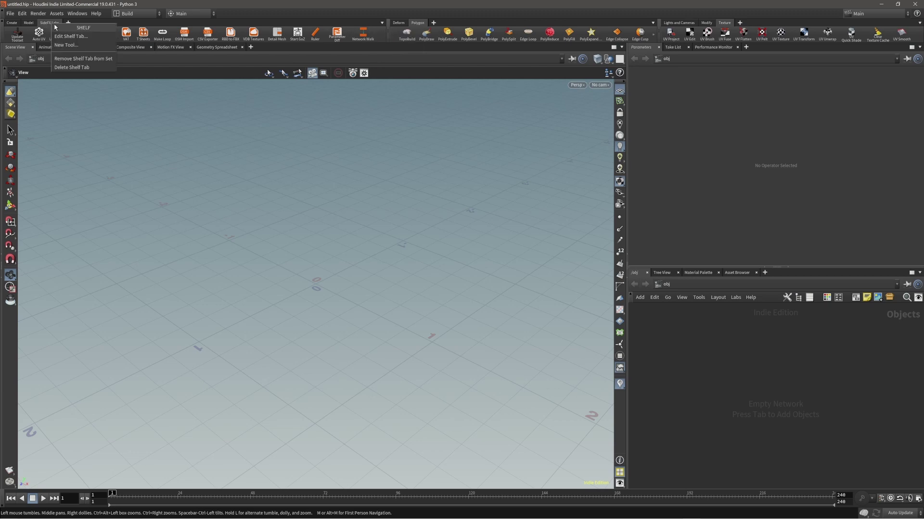
pyautogui.click(50, 26)
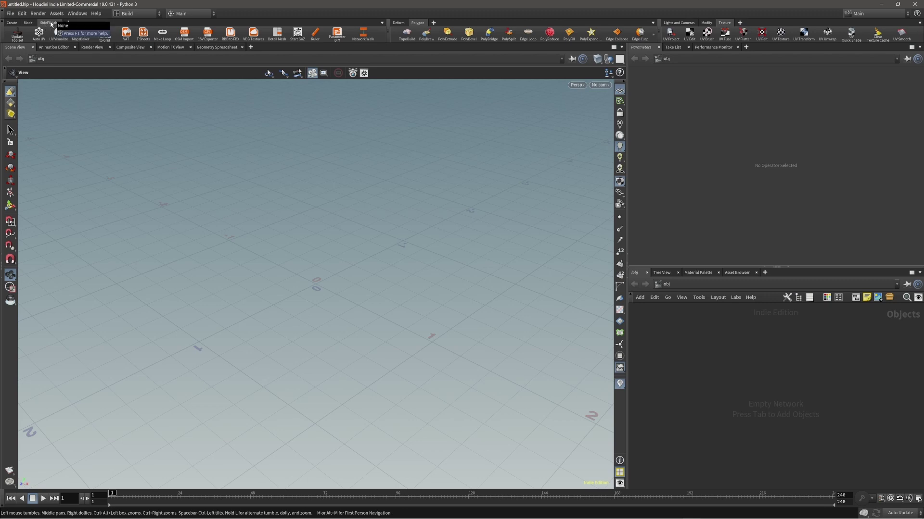
pyautogui.rightClick(51, 24)
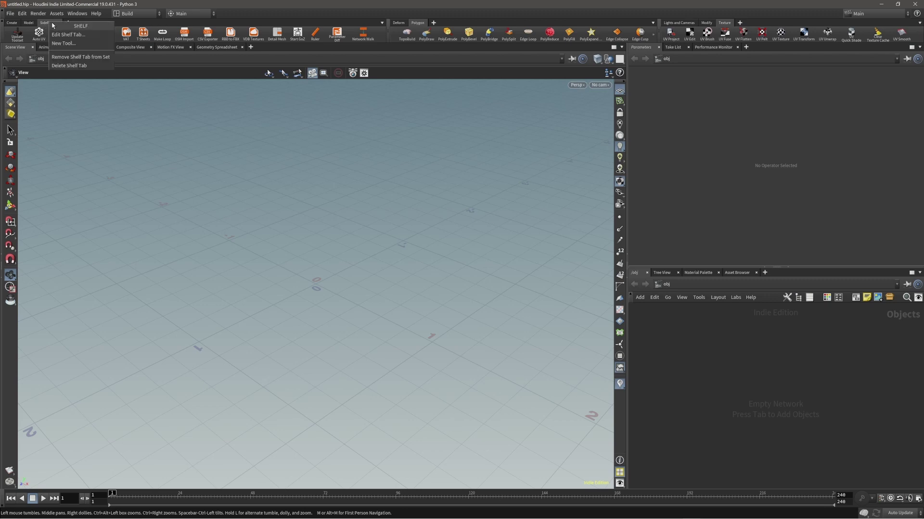
pyautogui.click(81, 35)
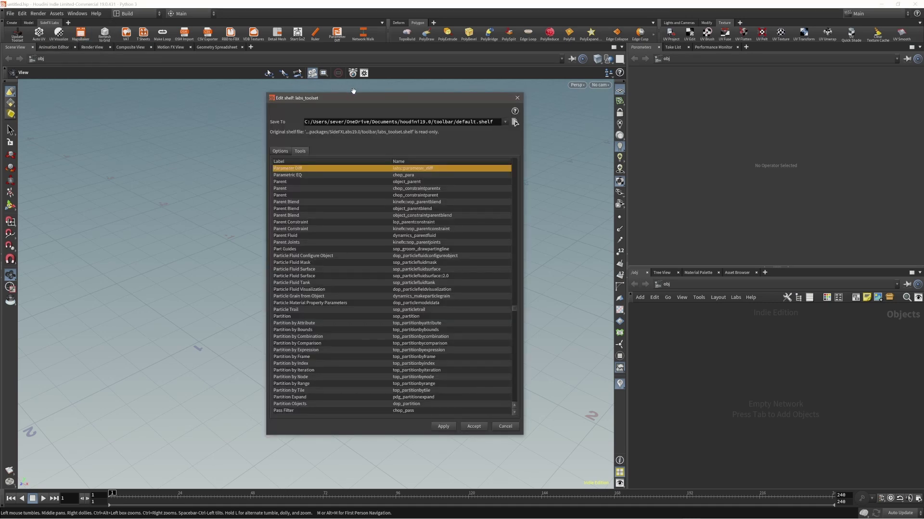
pyautogui.moveTo(349, 99); pyautogui.dragTo(318, 94)
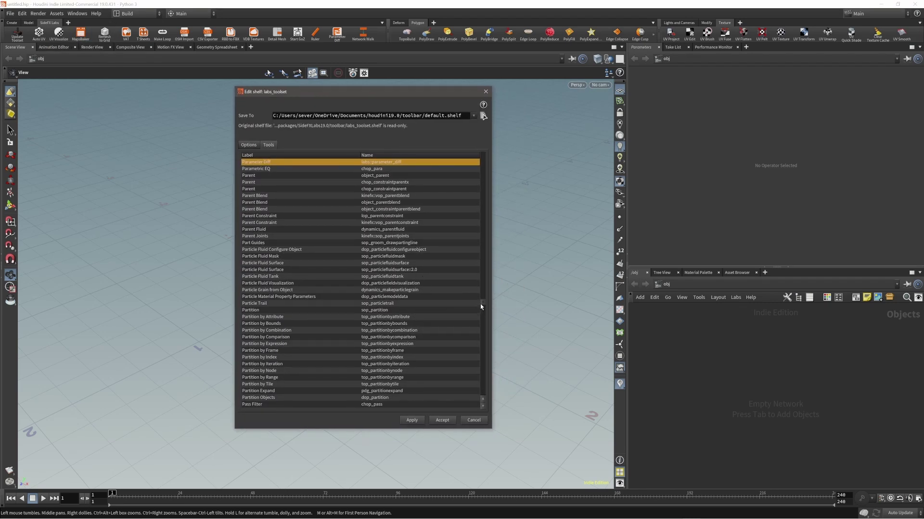
# Browse the Tools list, from Labs AV Photogrammetry to Labs Boxcutter
pyautogui.moveTo(481, 307); pyautogui.dragTo(490, 381)
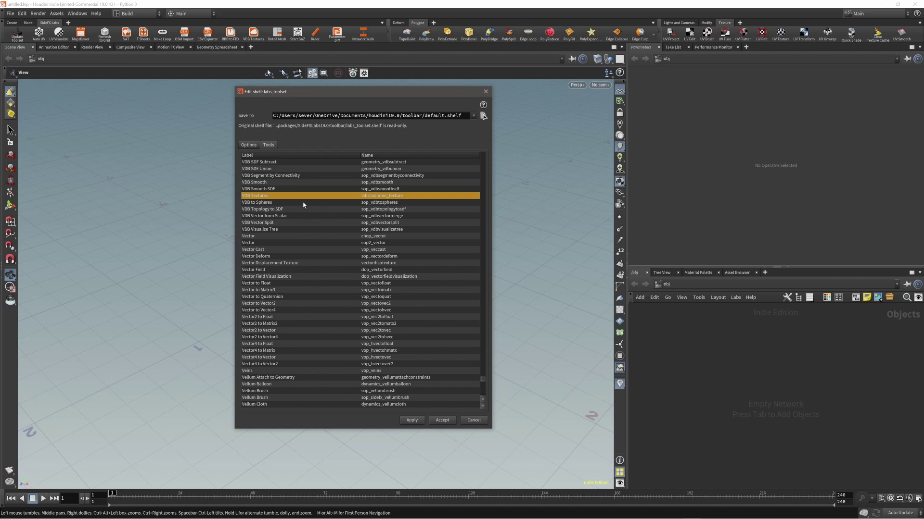
pyautogui.moveTo(483, 380); pyautogui.dragTo(486, 233)
pyautogui.scroll(-1, 355, 331)
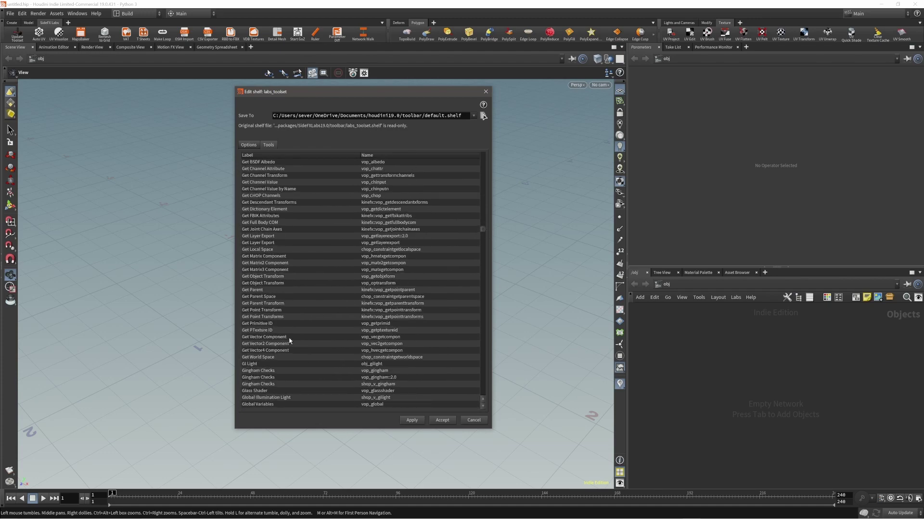
pyautogui.scroll(-13, 290, 341)
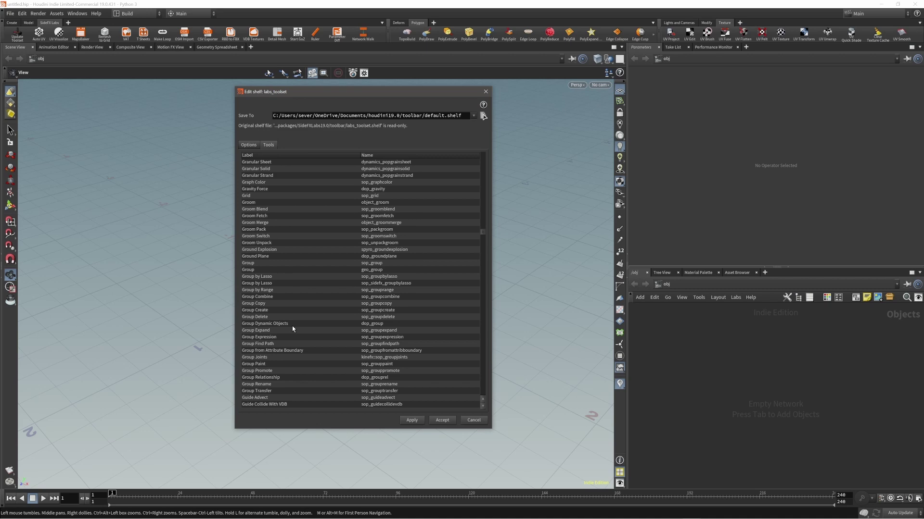
pyautogui.scroll(9, 288, 323)
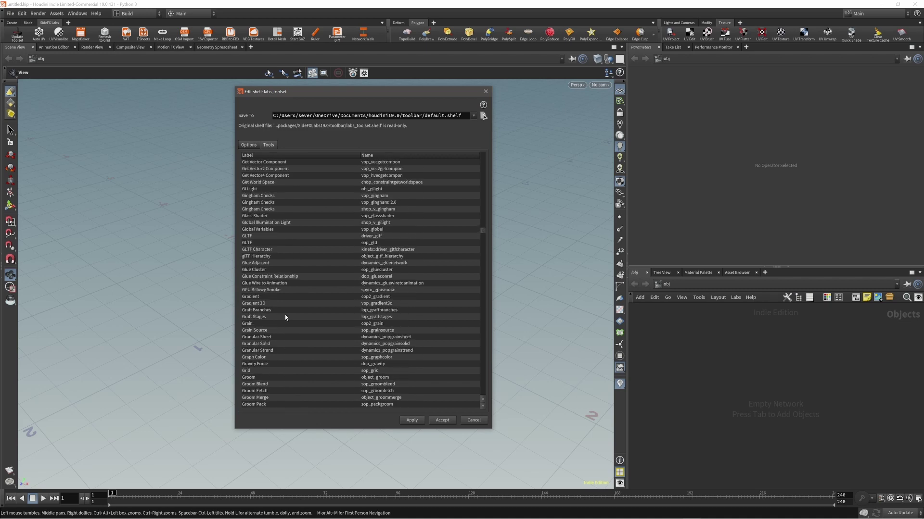
pyautogui.scroll(9, 285, 315)
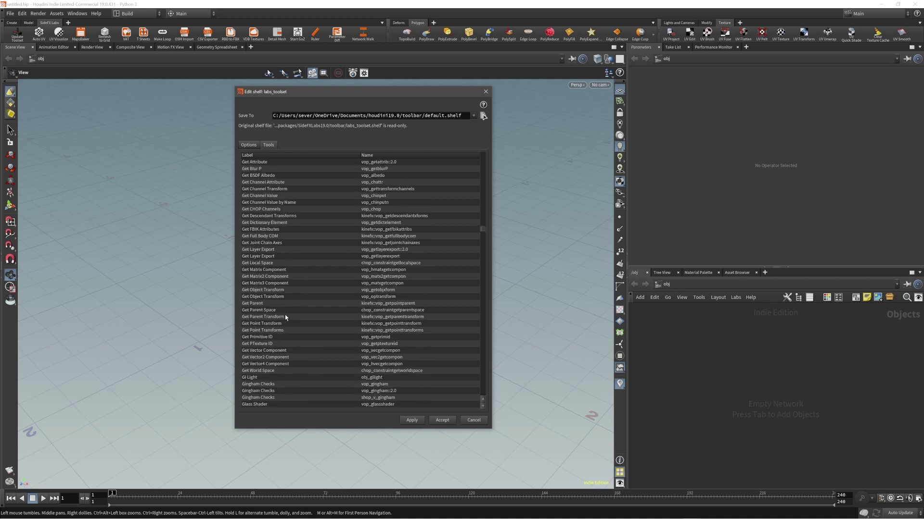
pyautogui.scroll(4, 285, 316)
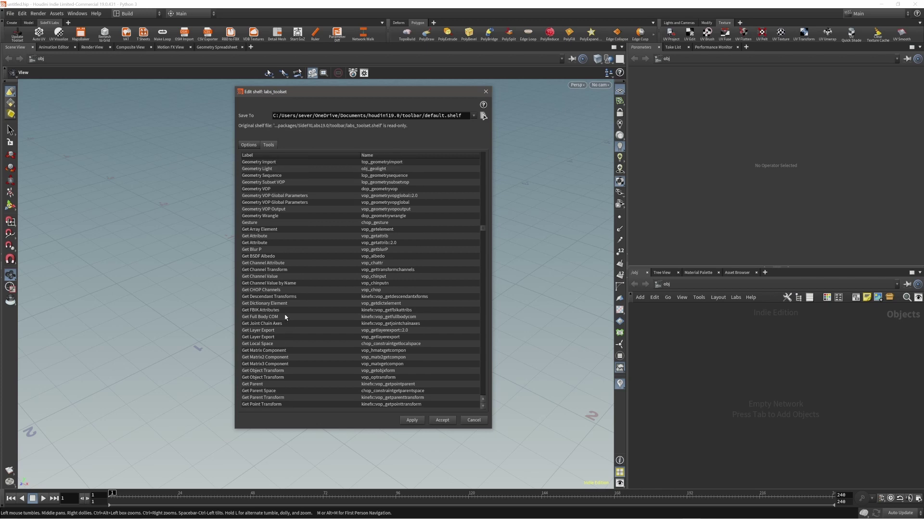
pyautogui.scroll(-15, 285, 317)
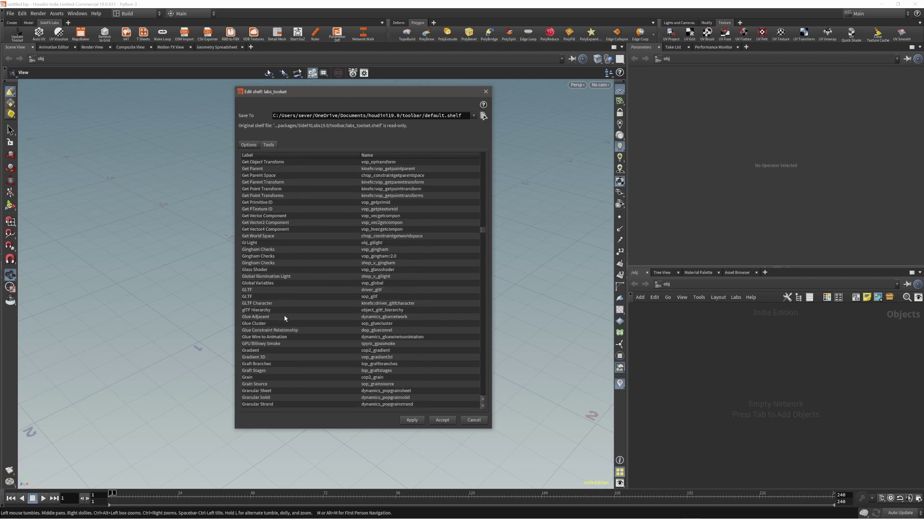
pyautogui.scroll(-3, 285, 318)
pyautogui.scroll(-20, 285, 319)
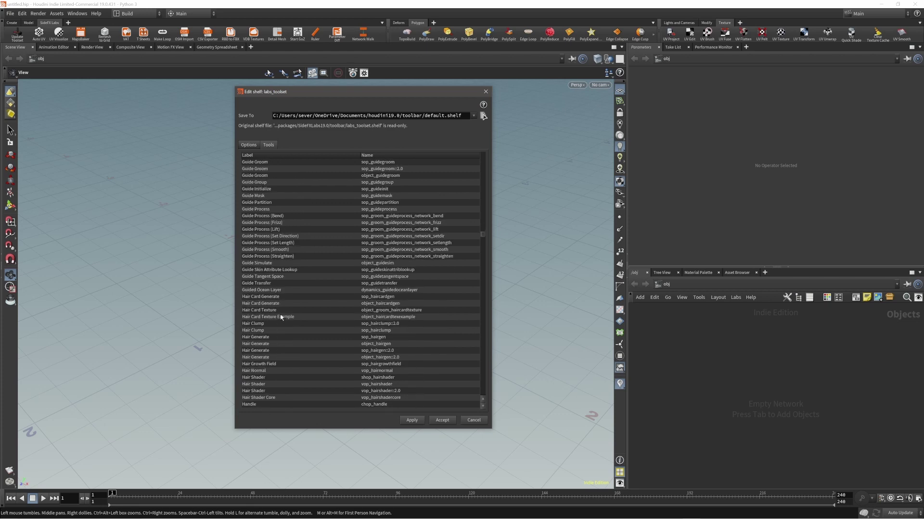
pyautogui.scroll(20, 265, 309)
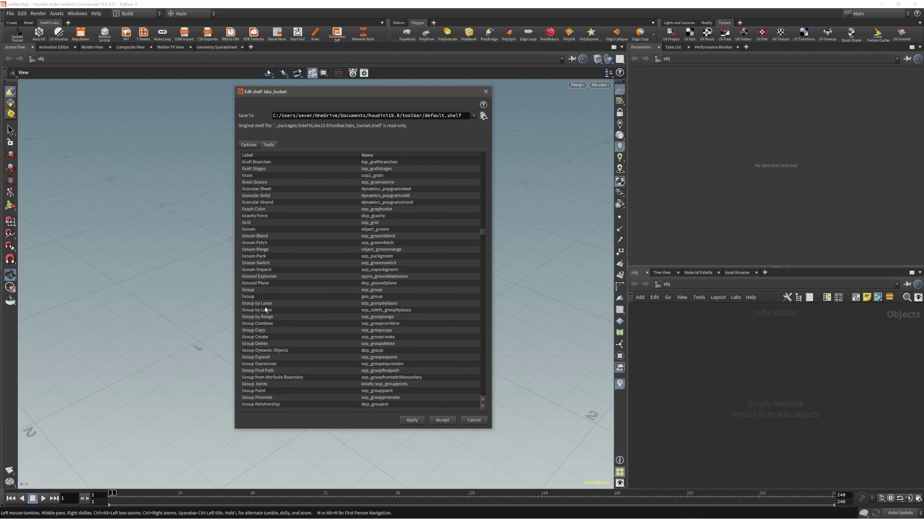
pyautogui.scroll(20, 265, 308)
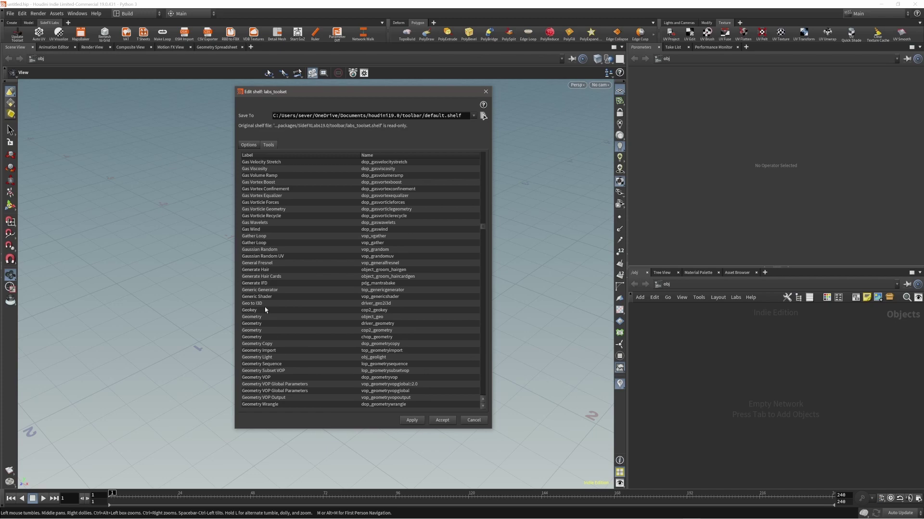
pyautogui.moveTo(483, 223); pyautogui.dragTo(483, 264)
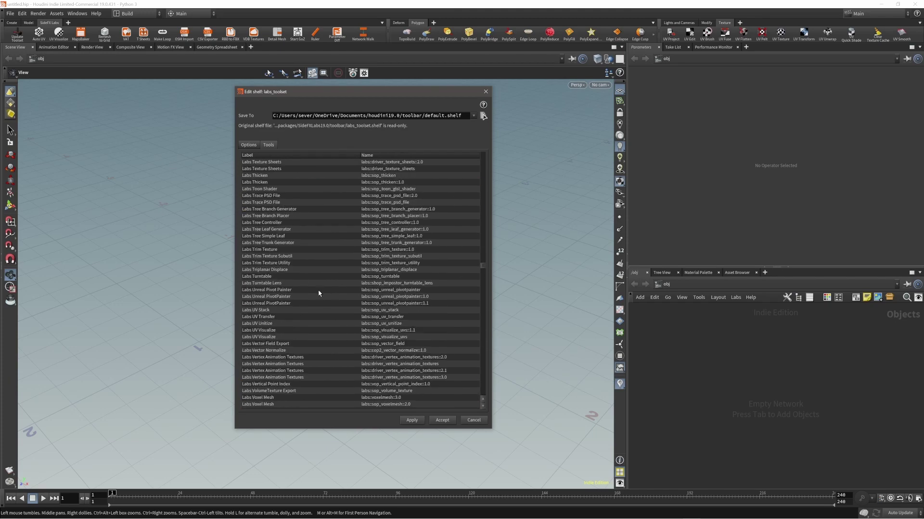
pyautogui.scroll(2, 288, 296)
pyautogui.scroll(20, 283, 299)
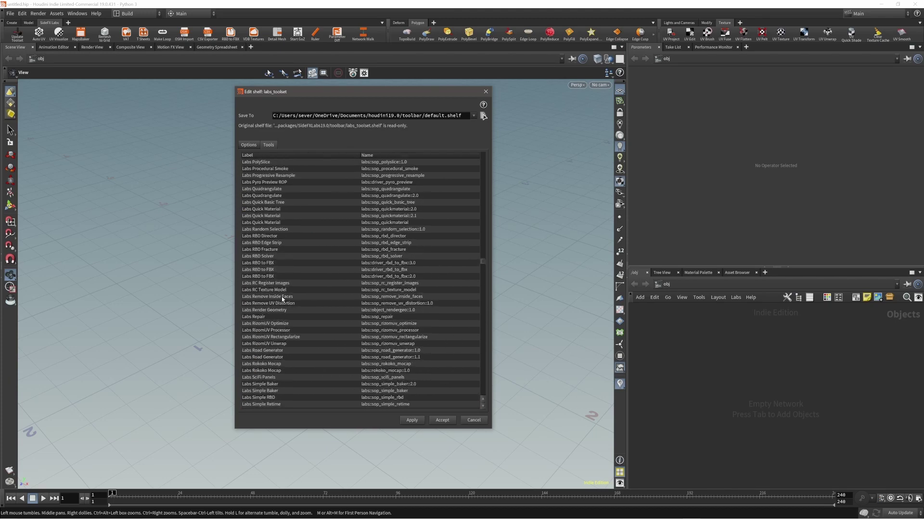
pyautogui.scroll(8, 283, 299)
pyautogui.scroll(15, 282, 299)
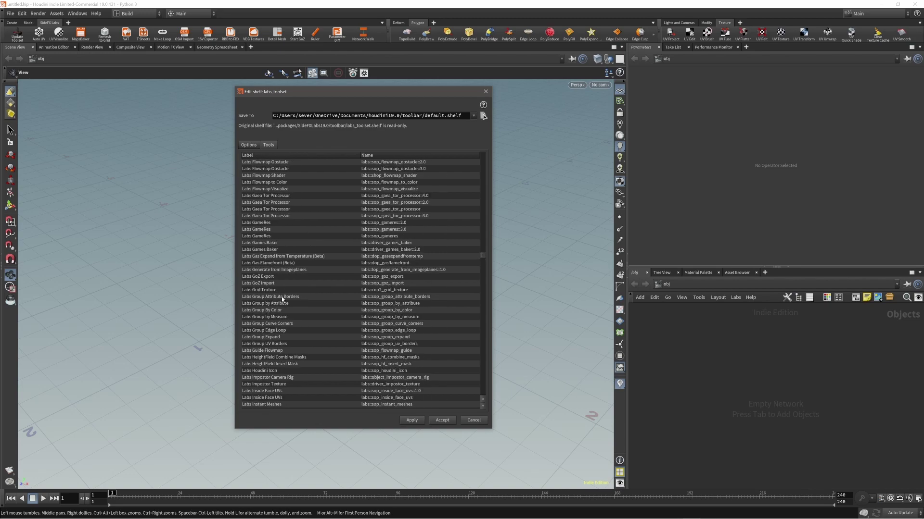
pyautogui.scroll(15, 282, 300)
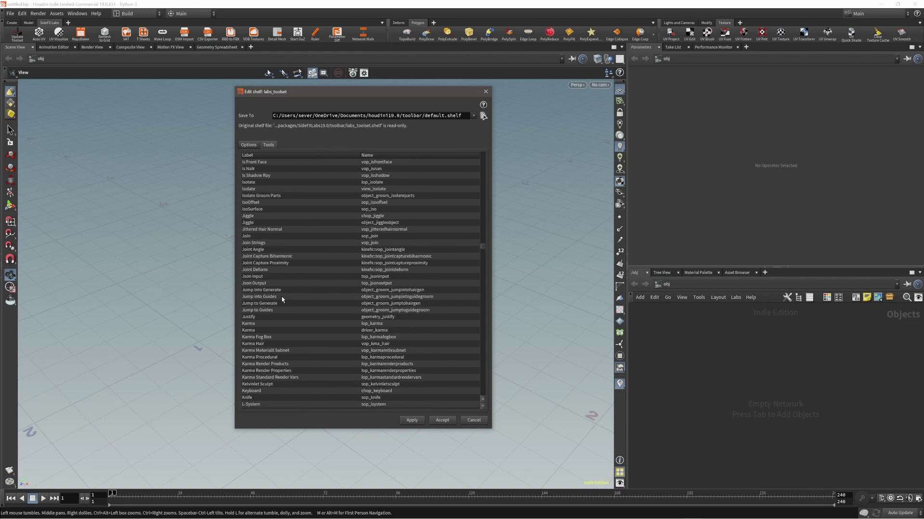
pyautogui.scroll(-15, 282, 299)
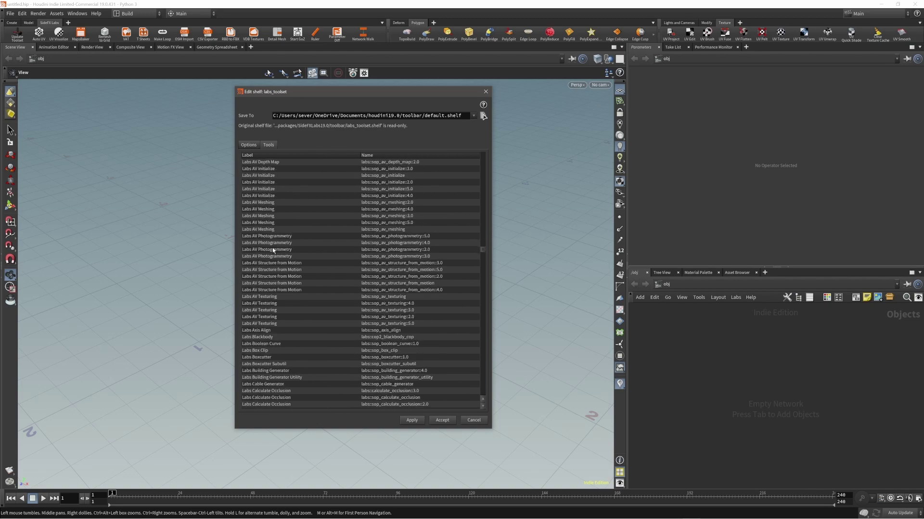
pyautogui.scroll(8, 272, 249)
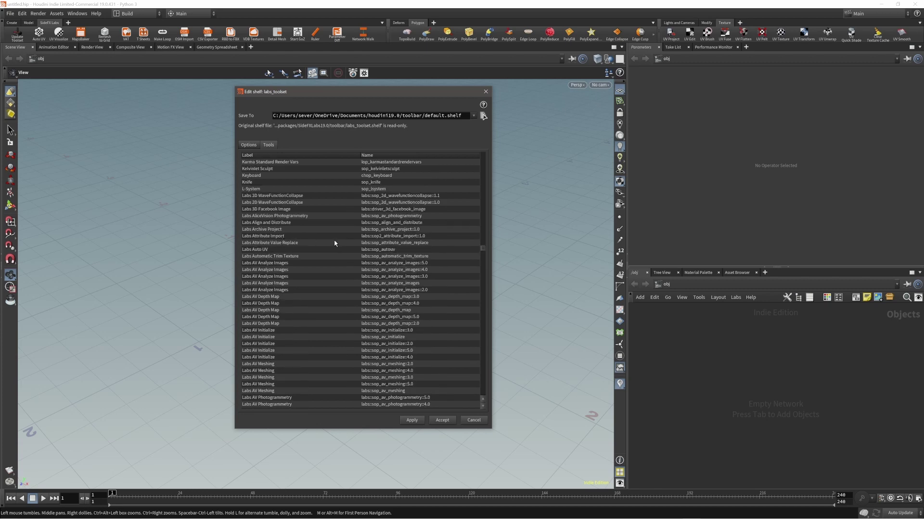
# Pick Labs Blackbody, then select and deselect Labs Auto UV in the tool list
pyautogui.scroll(-3, 279, 259)
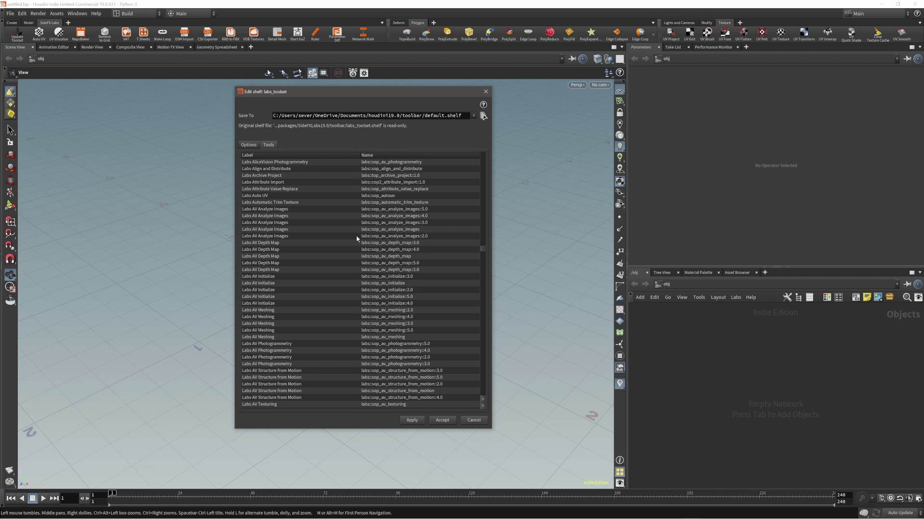
pyautogui.scroll(-4, 357, 238)
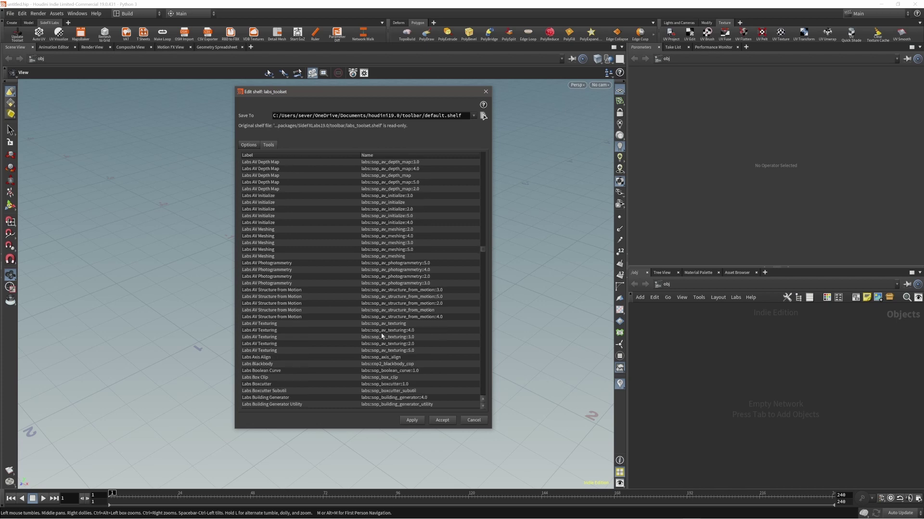
pyautogui.click(378, 365)
pyautogui.scroll(6, 314, 311)
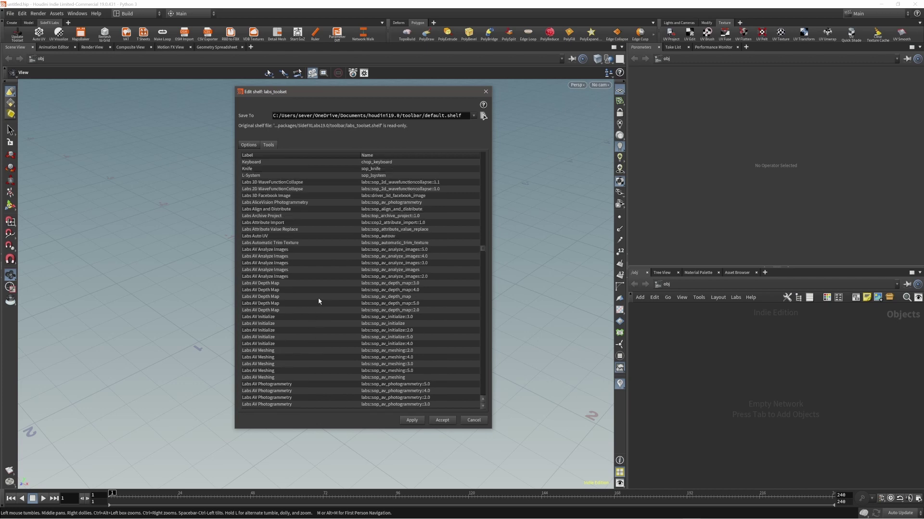
pyautogui.click(281, 237)
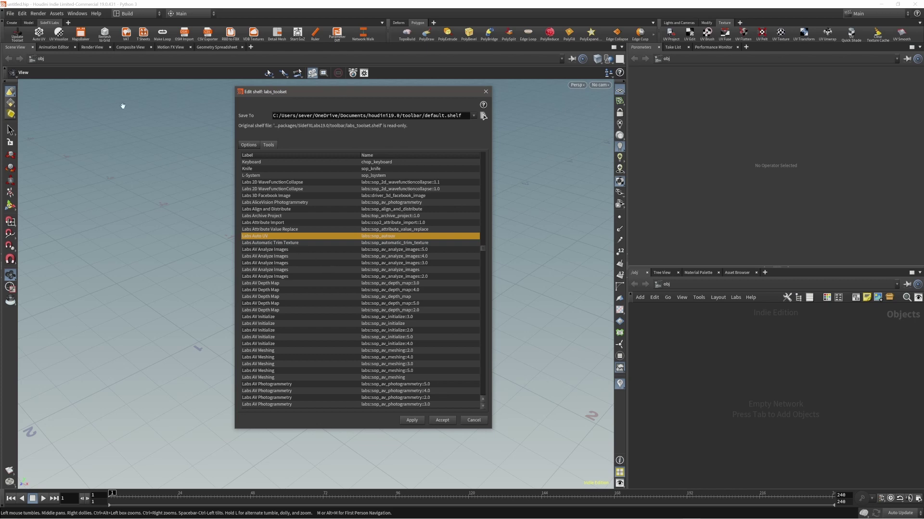
pyautogui.keyDown('ctrl'); pyautogui.click(276, 236); pyautogui.keyUp('ctrl')
# Mark Labs Box Clip, Labs Boxcutter, Labs Cable Generator and Labs Dissolve Flat Edges
pyautogui.scroll(-3, 287, 221)
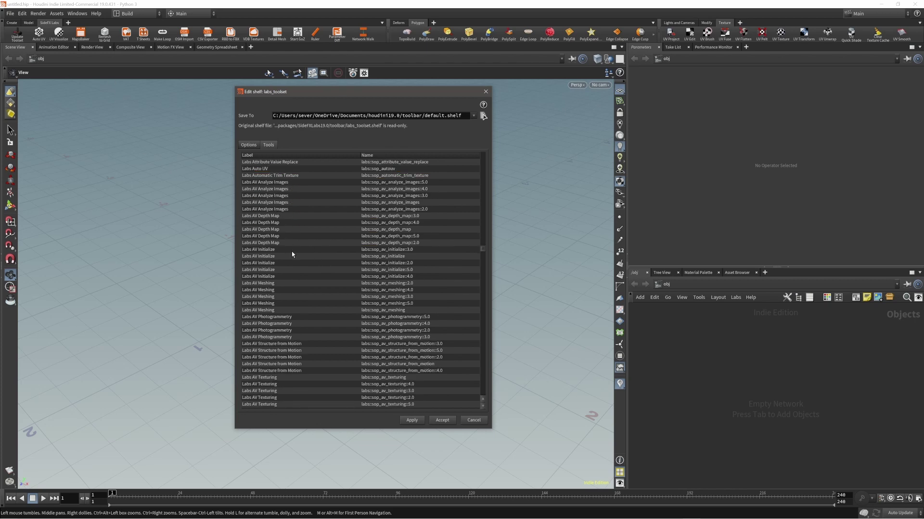
pyautogui.scroll(-3, 292, 255)
pyautogui.scroll(-6, 297, 265)
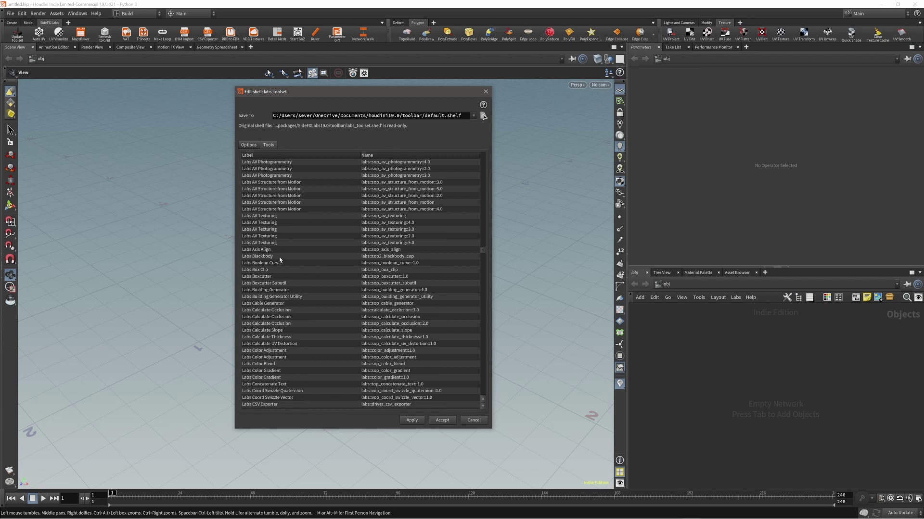
pyautogui.scroll(-2, 289, 259)
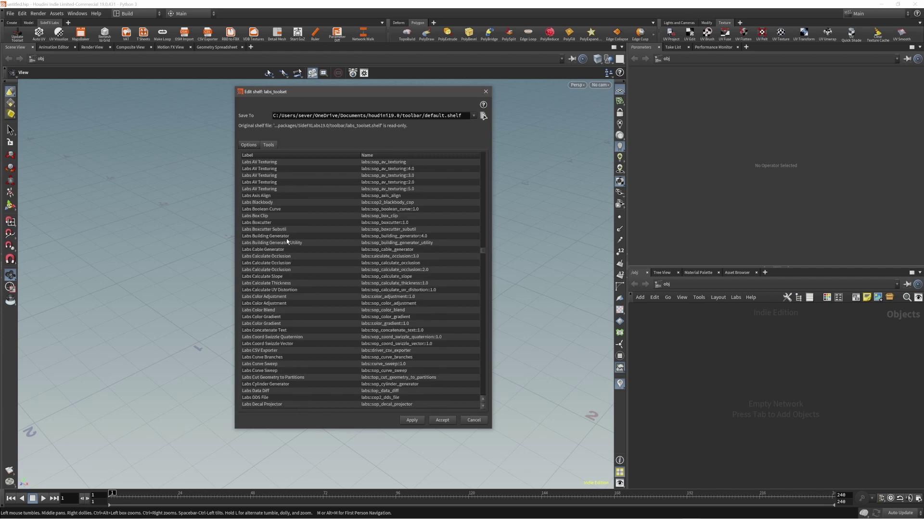
pyautogui.click(274, 216)
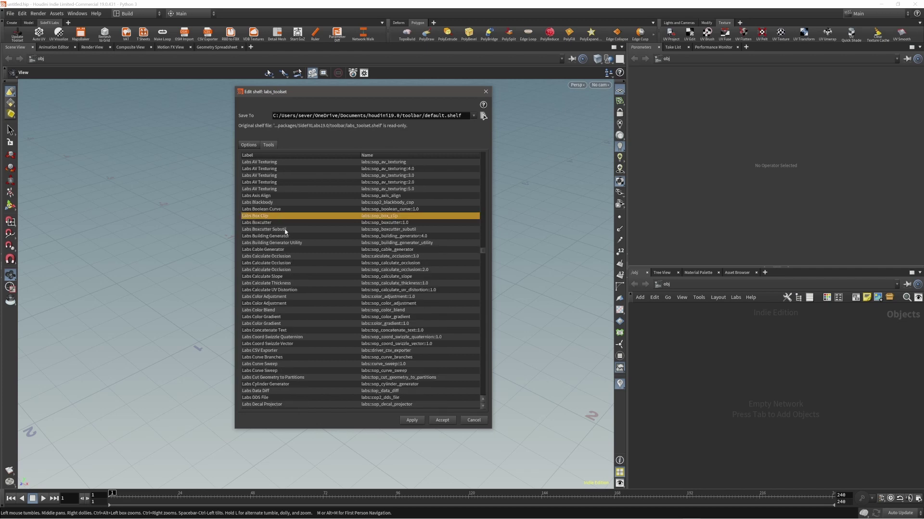
pyautogui.keyDown('shift'); pyautogui.click(282, 223); pyautogui.keyUp('shift')
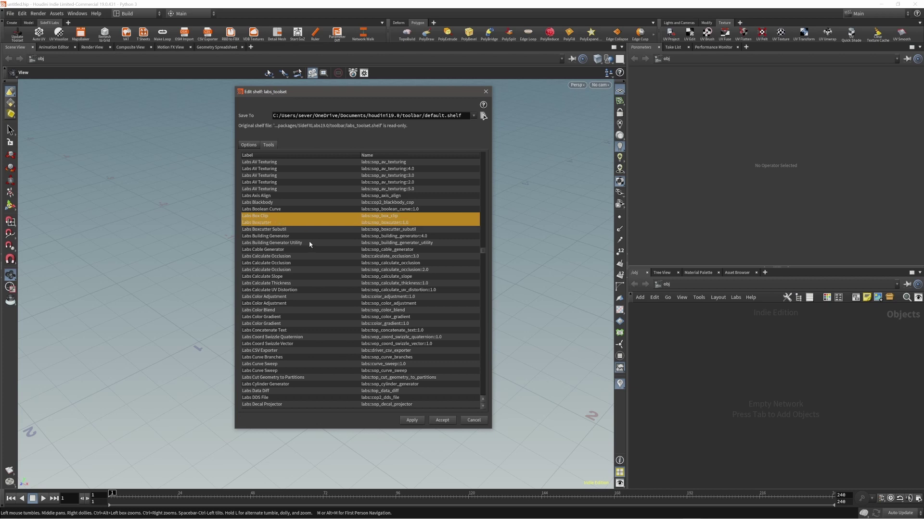
pyautogui.scroll(-2, 308, 242)
pyautogui.keyDown('ctrl'); pyautogui.click(288, 210); pyautogui.keyUp('ctrl')
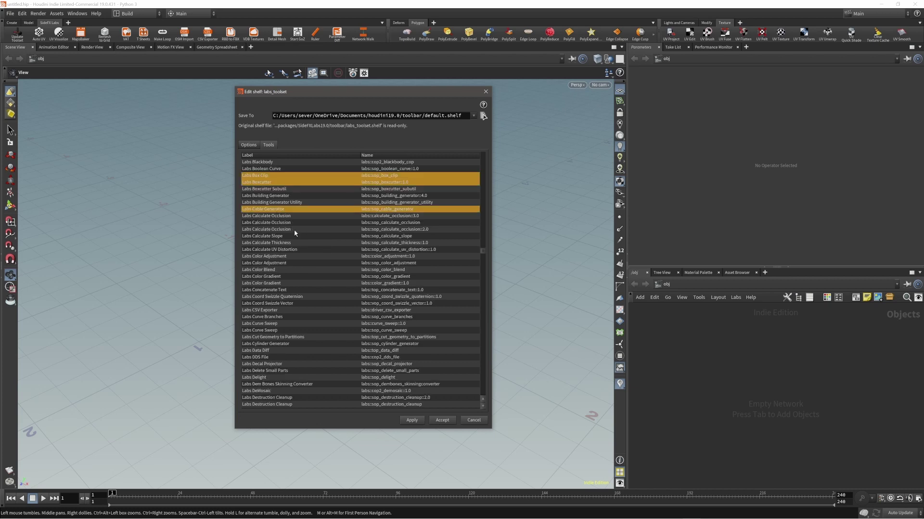
pyautogui.scroll(-1, 300, 262)
pyautogui.scroll(-8, 300, 263)
pyautogui.click(267, 236)
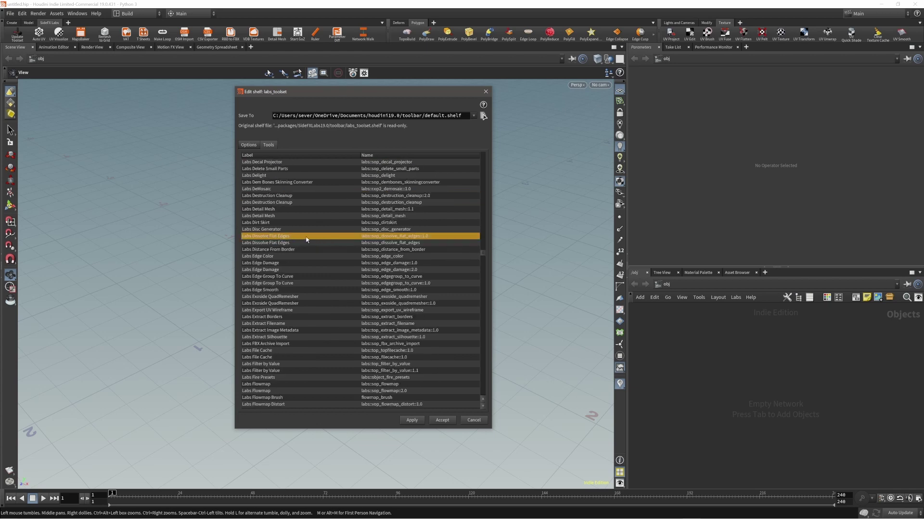
pyautogui.keyDown('ctrl'); pyautogui.click(306, 240); pyautogui.keyUp('ctrl')
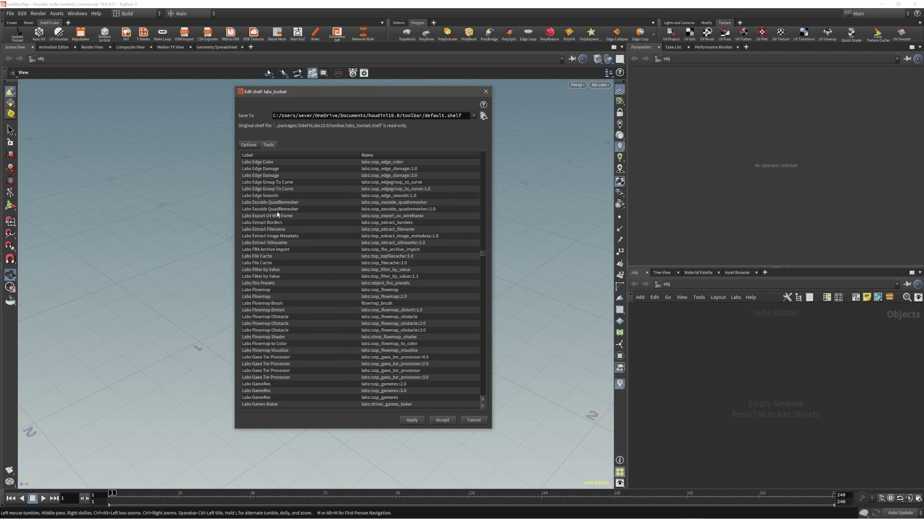
pyautogui.scroll(-5, 267, 209)
# Mark Labs Games Baker, GoZ Export, GoZ Import, Karma Render and Maps Baker
pyautogui.scroll(-1, 308, 219)
pyautogui.scroll(-10, 309, 220)
pyautogui.click(264, 209)
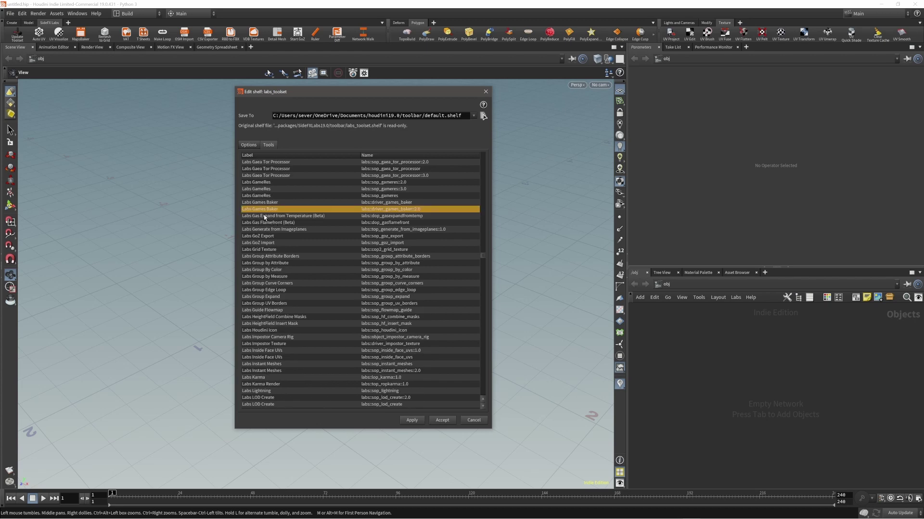
pyautogui.scroll(-1, 277, 236)
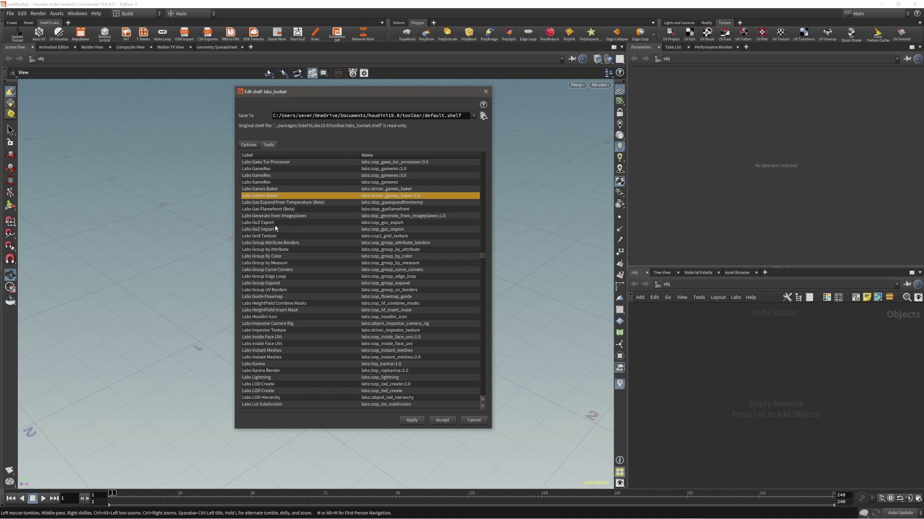
pyautogui.keyDown('ctrl'); pyautogui.click(278, 223); pyautogui.keyUp('ctrl')
pyautogui.keyDown('ctrl'); pyautogui.click(275, 229); pyautogui.keyUp('ctrl')
pyautogui.scroll(-1, 284, 250)
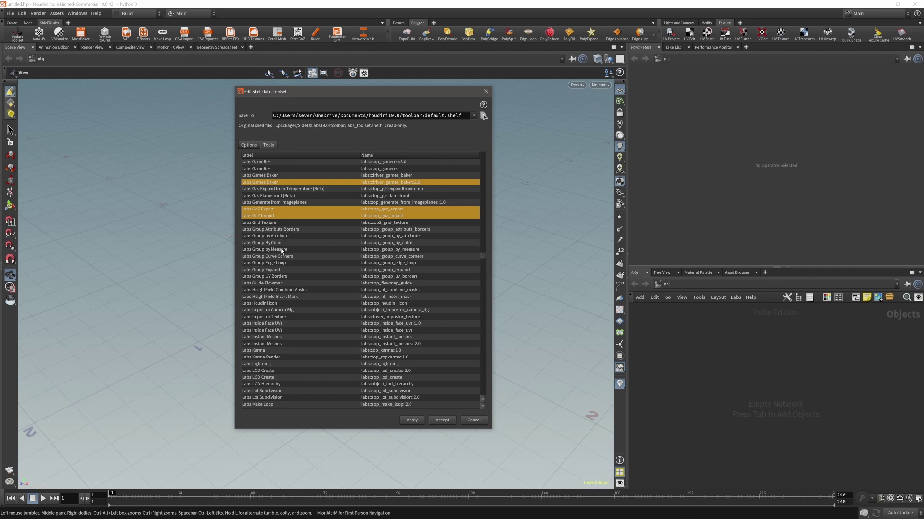
pyautogui.scroll(-12, 281, 250)
pyautogui.click(275, 195)
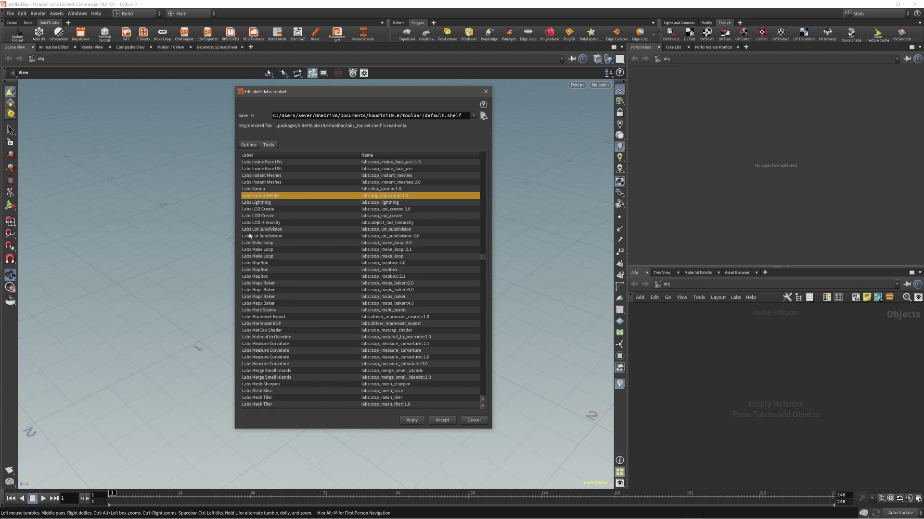
pyautogui.scroll(-8, 266, 232)
pyautogui.click(266, 197)
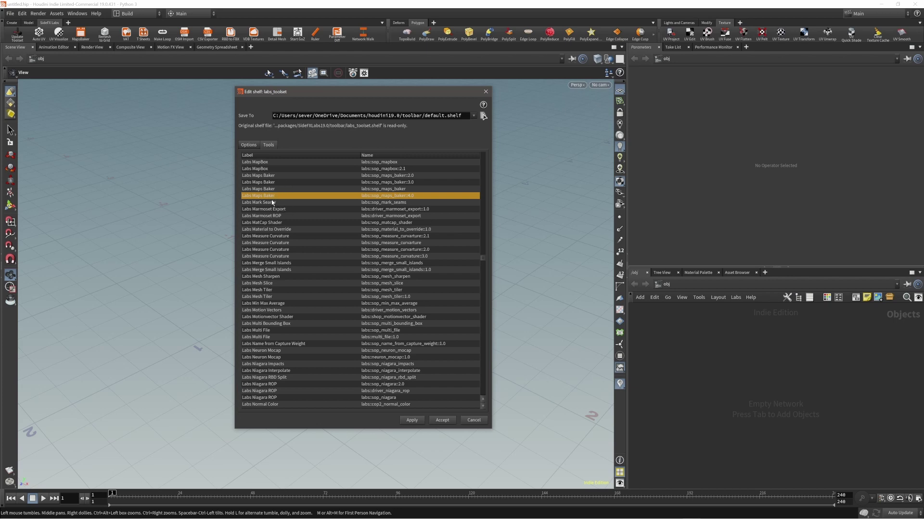
# Apply the shelf changes and close the labs_toolset editor
pyautogui.scroll(-1, 281, 220)
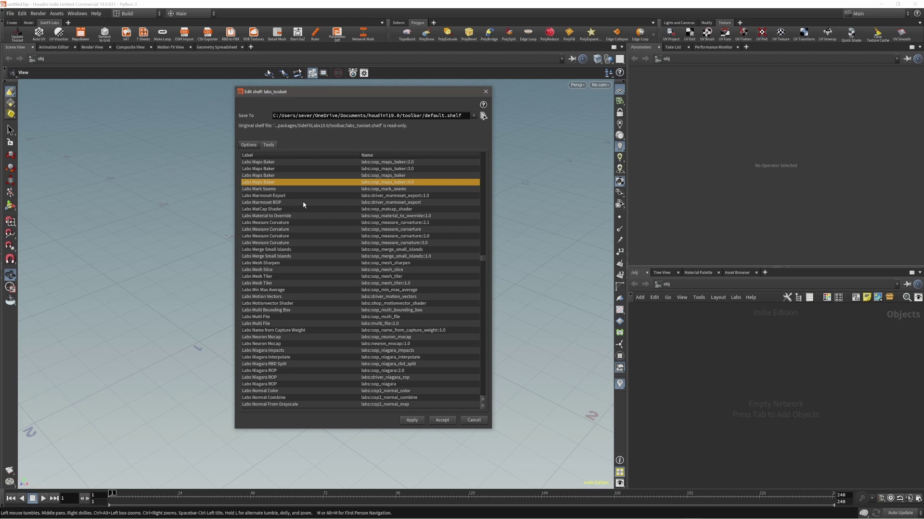
pyautogui.scroll(-20, 284, 204)
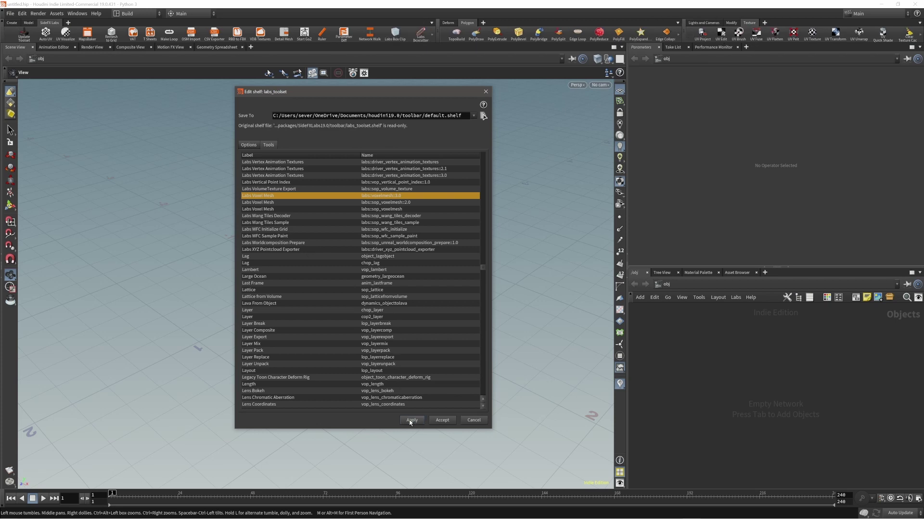
pyautogui.click(442, 420)
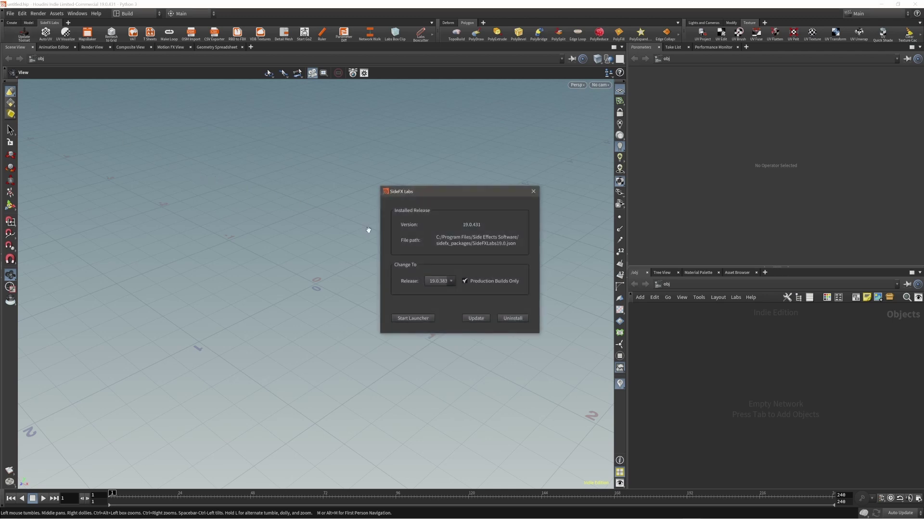
# Pick Labs release 19.0.383 with Production Builds Only, then acknowledge the successful update
pyautogui.click(445, 282)
pyautogui.click(465, 282)
pyautogui.moveTo(464, 195); pyautogui.dragTo(385, 184)
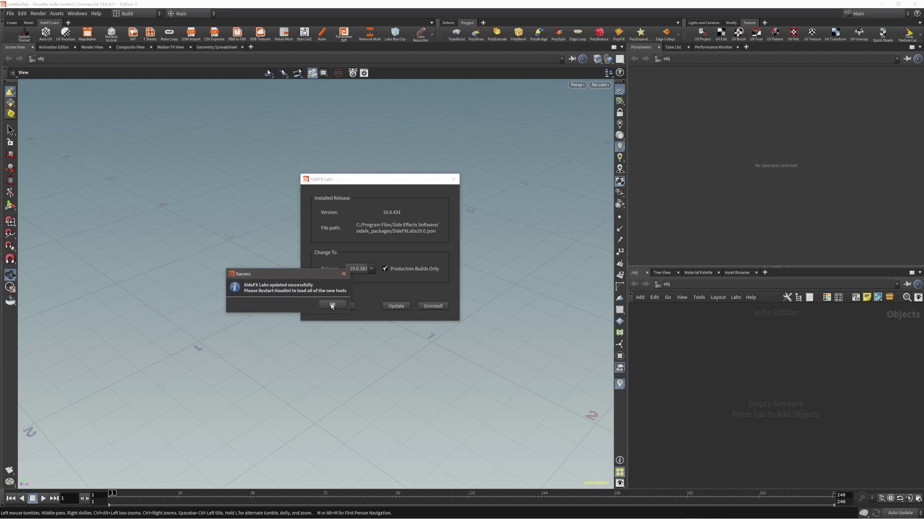
pyautogui.click(331, 305)
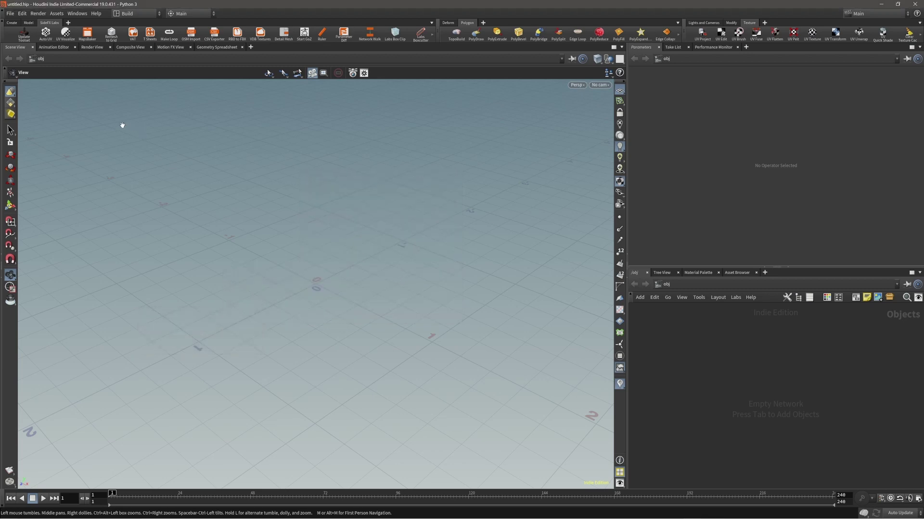
# Remove Make Loop, T Sheets and OSM Import from the SideFX Labs shelf
pyautogui.rightClick(170, 32)
pyautogui.click(181, 74)
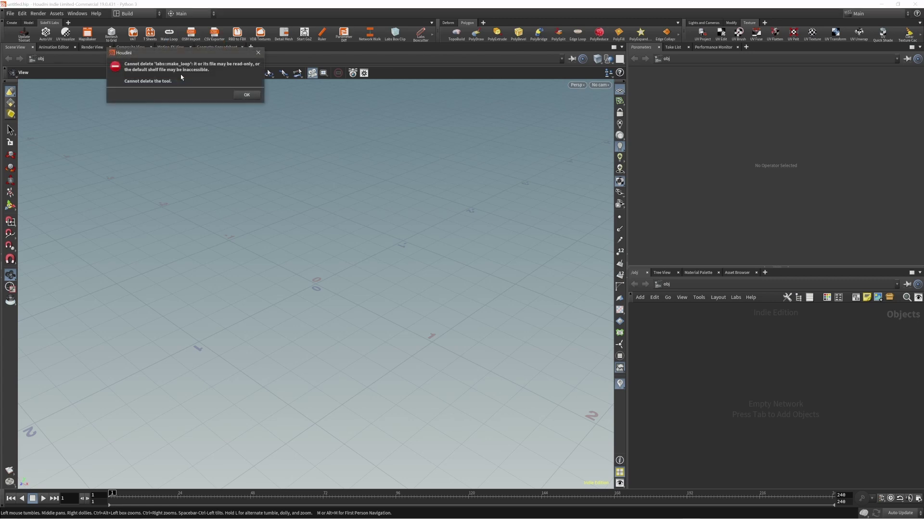
pyautogui.click(246, 95)
pyautogui.rightClick(169, 33)
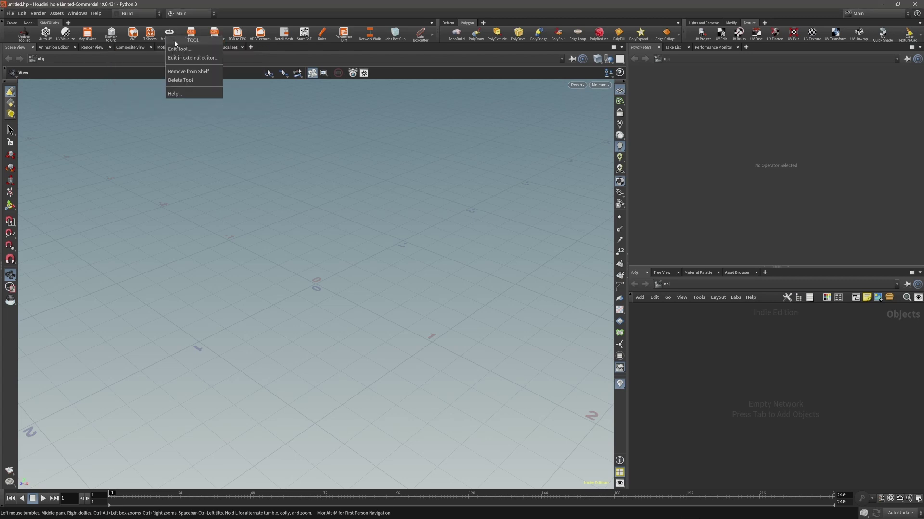
pyautogui.click(188, 72)
pyautogui.rightClick(150, 33)
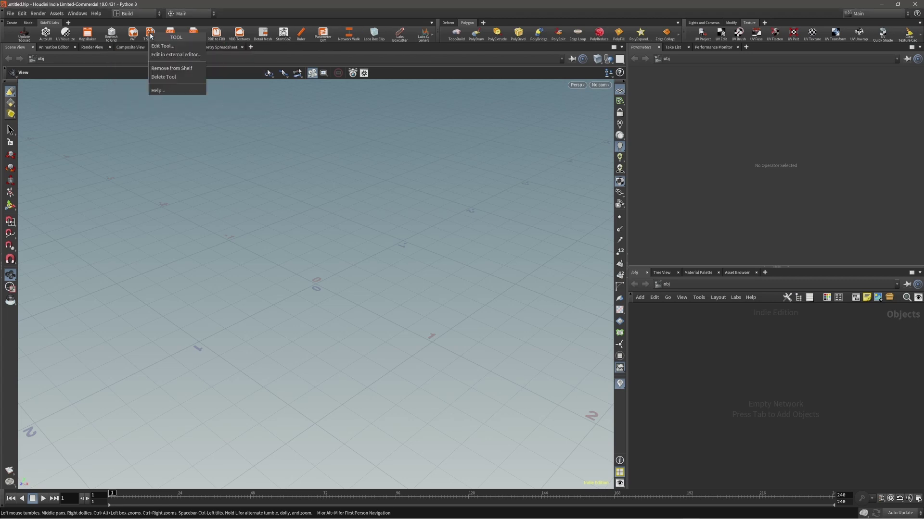
pyautogui.click(168, 71)
pyautogui.rightClick(153, 37)
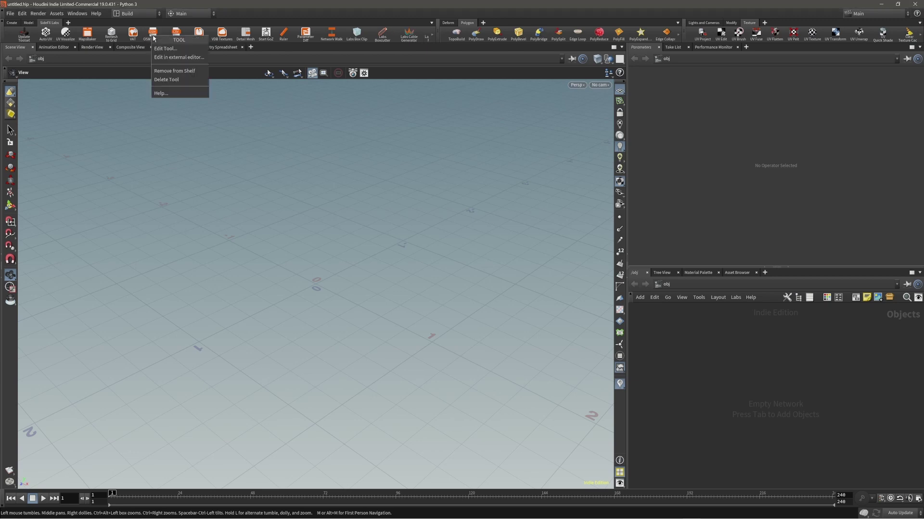
pyautogui.click(171, 70)
# Remove CSV Exporter, VAT, RBD to FBX, VDB Textures and Network Walk from the shelf
pyautogui.rightClick(152, 34)
pyautogui.click(165, 70)
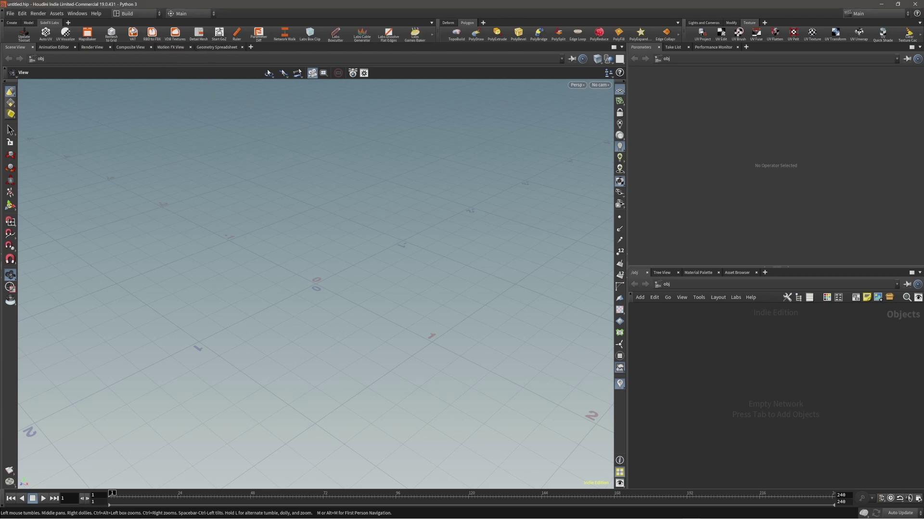
pyautogui.rightClick(131, 32)
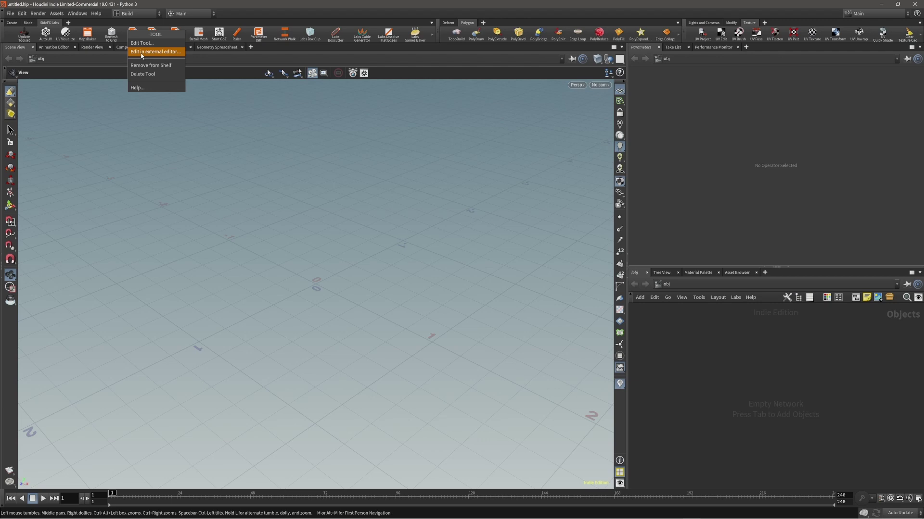
pyautogui.click(153, 65)
pyautogui.rightClick(134, 37)
pyautogui.click(154, 72)
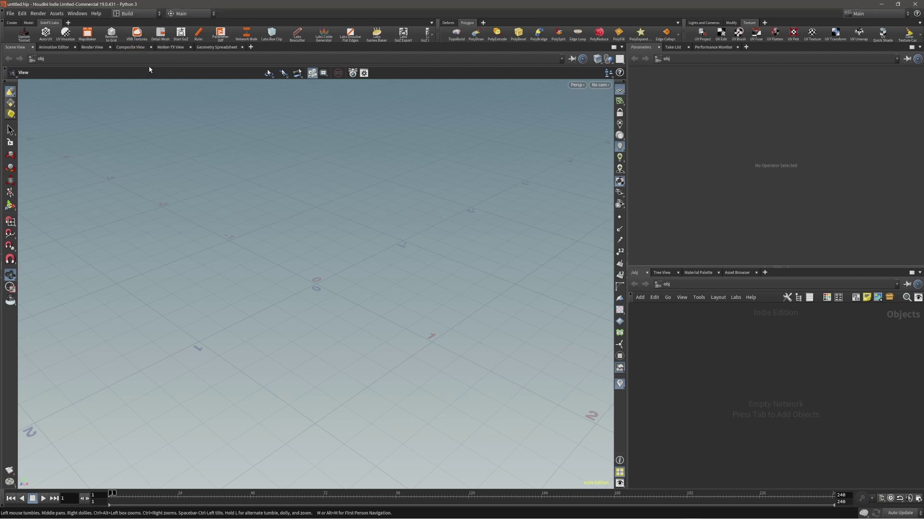
pyautogui.rightClick(136, 36)
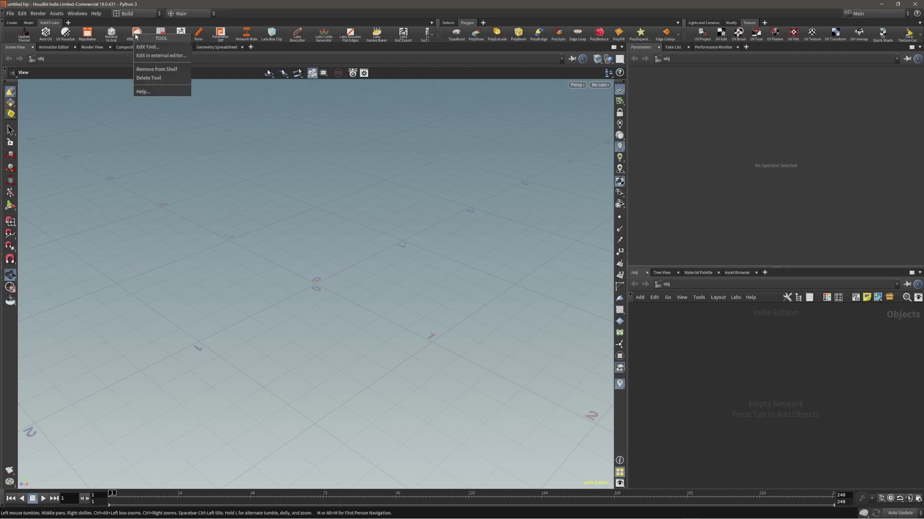
pyautogui.click(149, 71)
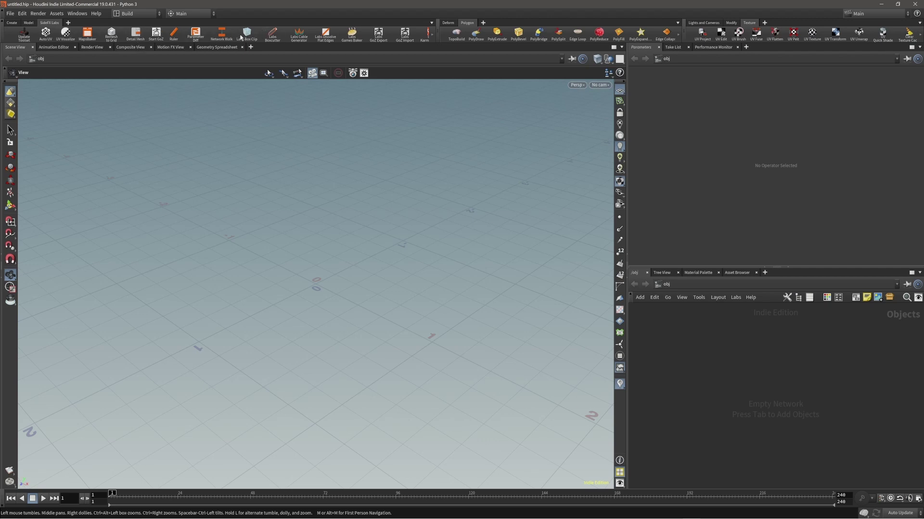
pyautogui.rightClick(224, 36)
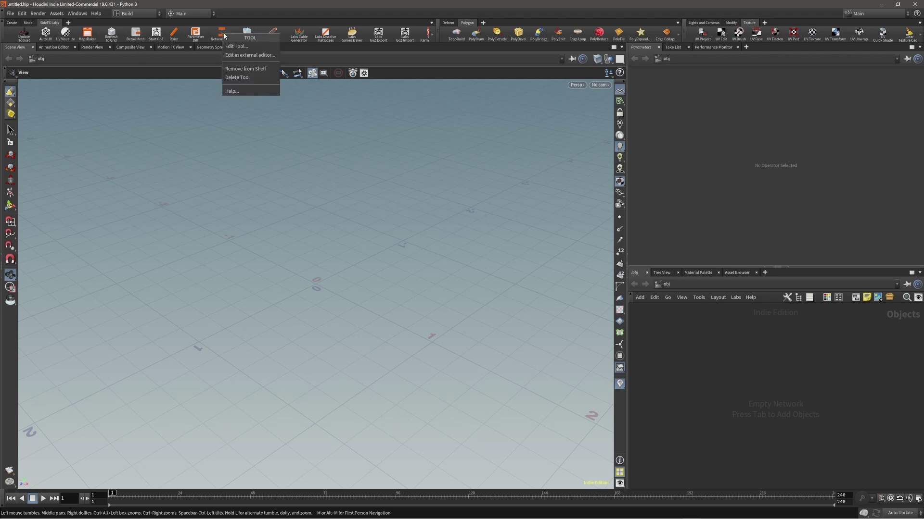
pyautogui.click(241, 68)
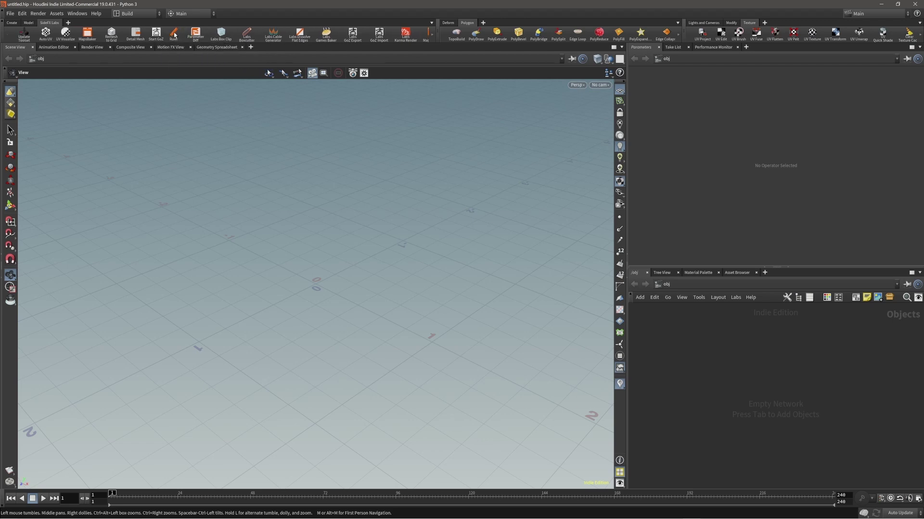
# Drag Update Toolset to the end of the SideFX Labs shelf, after Labs Voxel Mesh
pyautogui.scroll(-5, 175, 35)
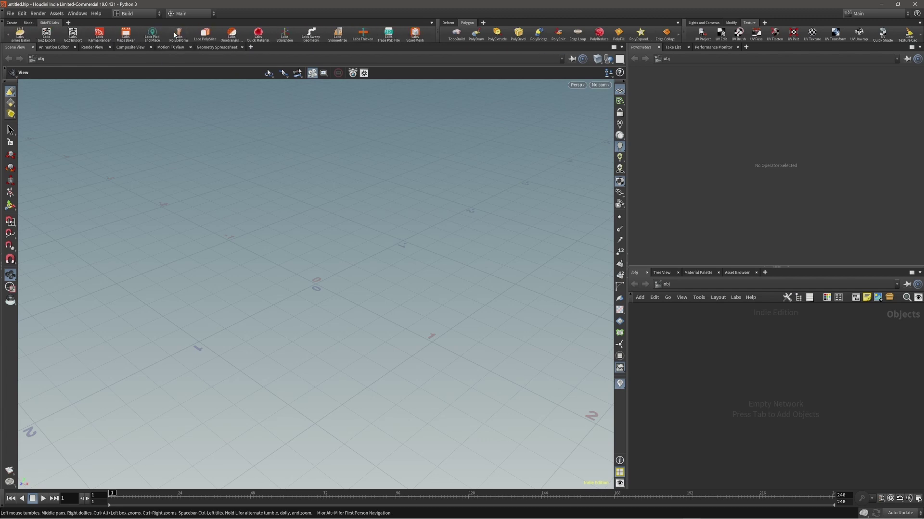
pyautogui.scroll(4, 339, 37)
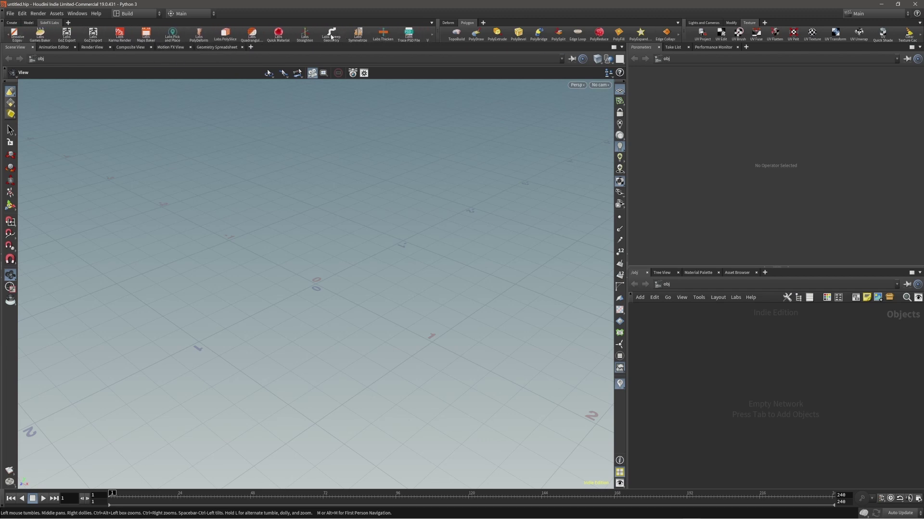
pyautogui.scroll(4, 330, 36)
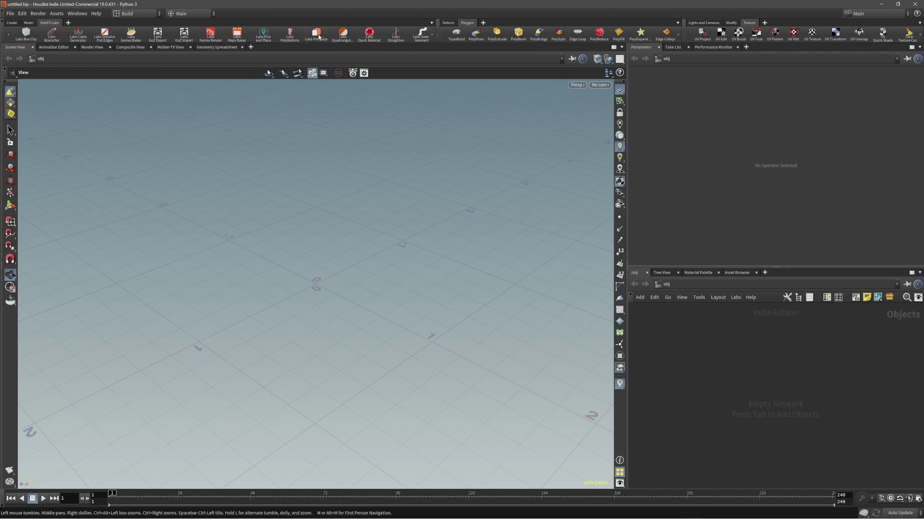
pyautogui.scroll(2, 327, 36)
pyautogui.scroll(3, 332, 34)
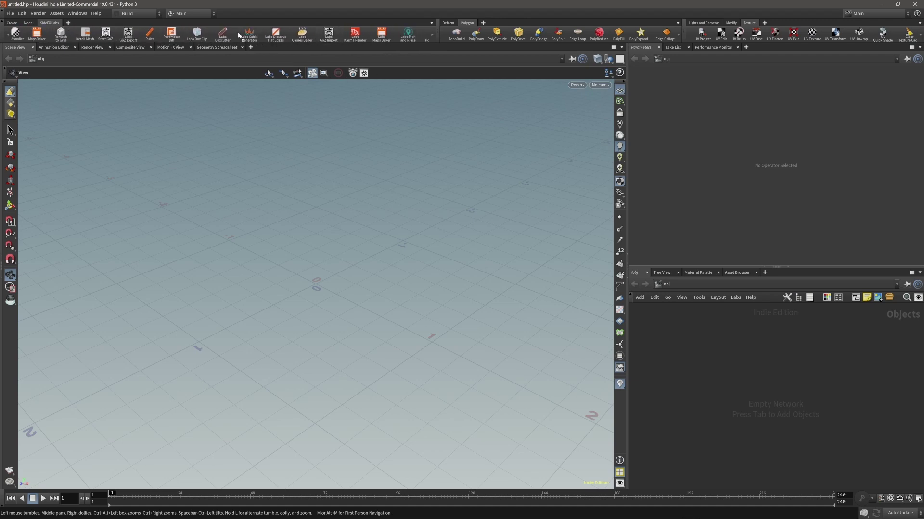
pyautogui.scroll(3, 150, 41)
pyautogui.scroll(-6, 150, 41)
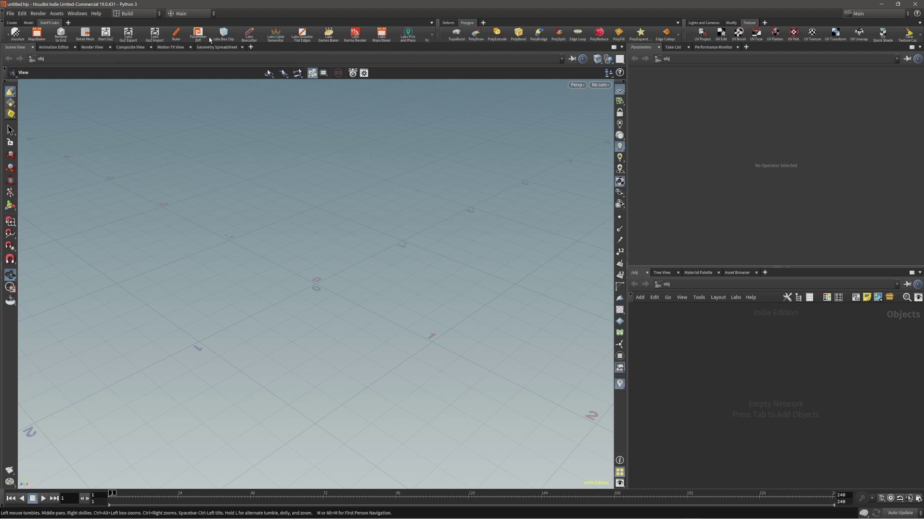
pyautogui.scroll(-2, 327, 43)
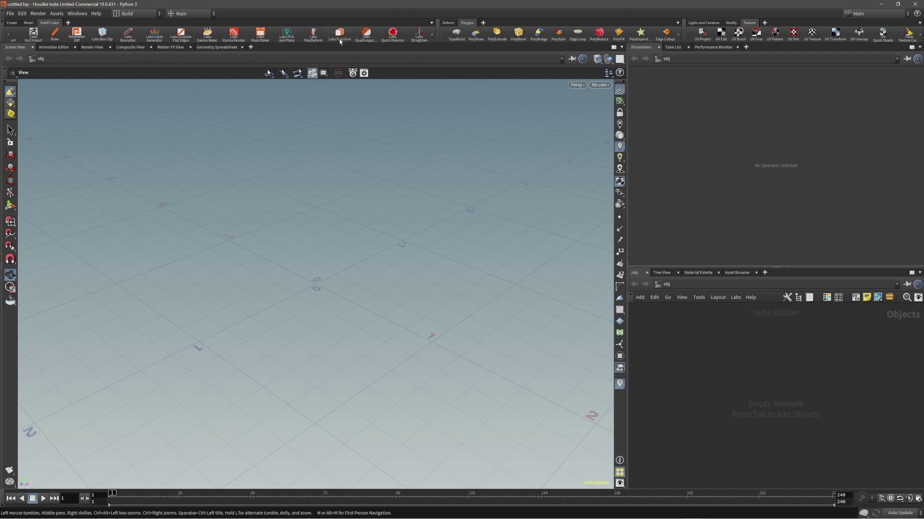
pyautogui.scroll(8, 224, 43)
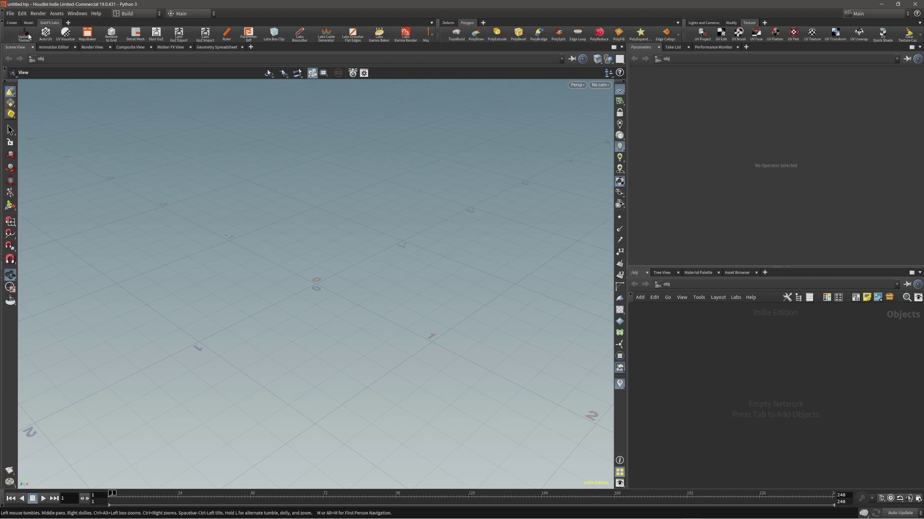
pyautogui.moveTo(26, 36); pyautogui.dragTo(414, 37)
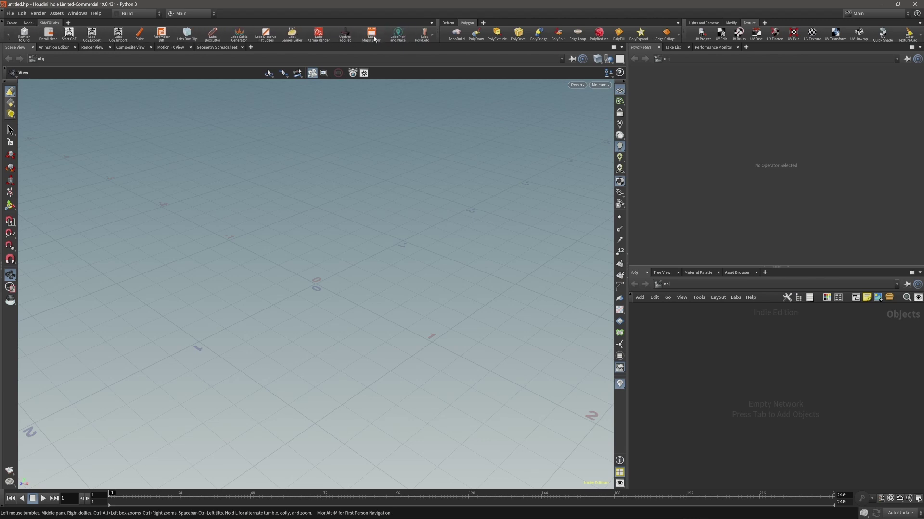
pyautogui.scroll(-5, 335, 37)
pyautogui.scroll(-7, 336, 37)
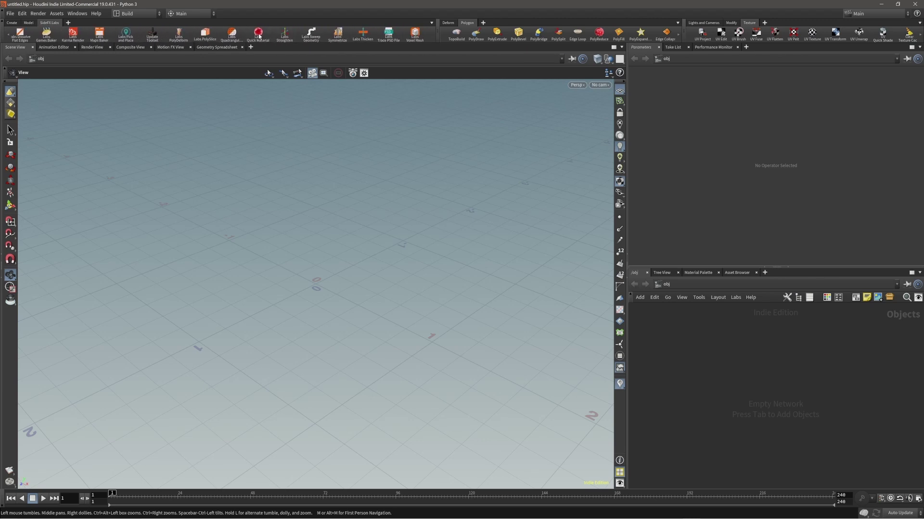
pyautogui.moveTo(155, 37); pyautogui.dragTo(362, 39)
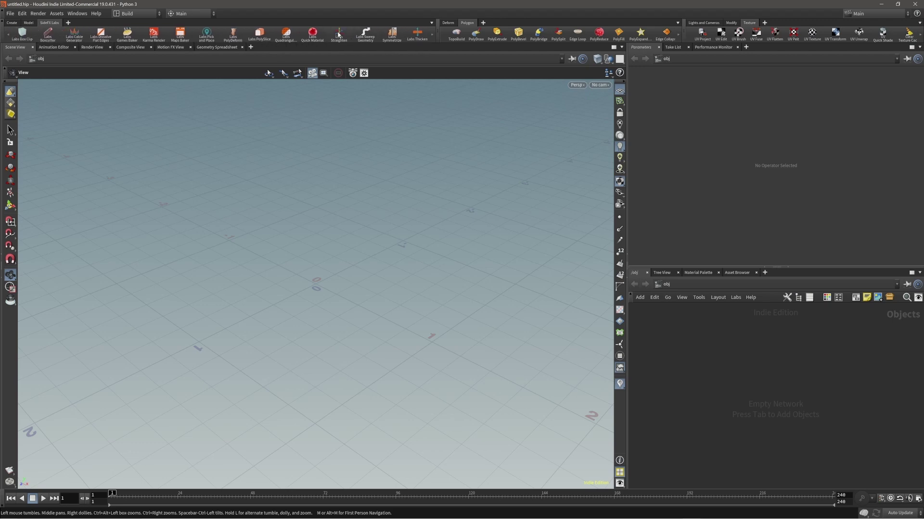
pyautogui.scroll(12, 313, 37)
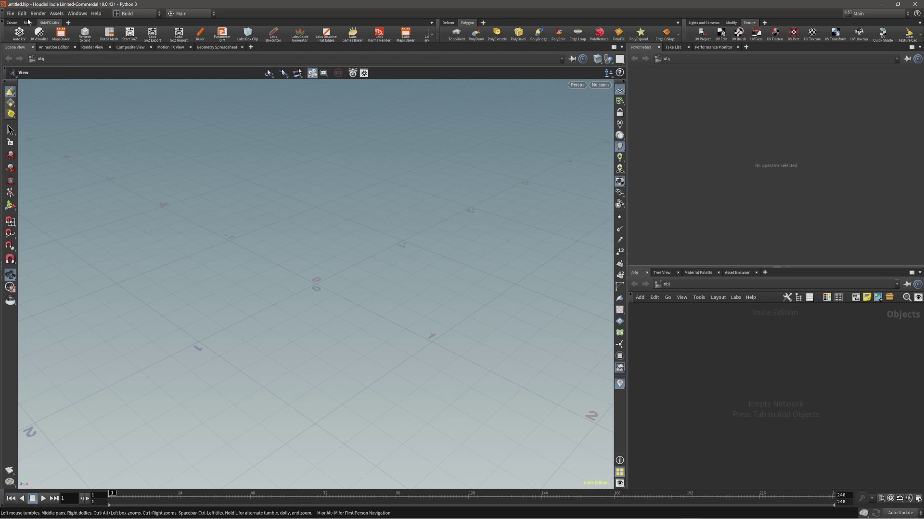
# Show the Create shelf, widen the Polygon shelf set and the 3D viewport pane
pyautogui.click(12, 22)
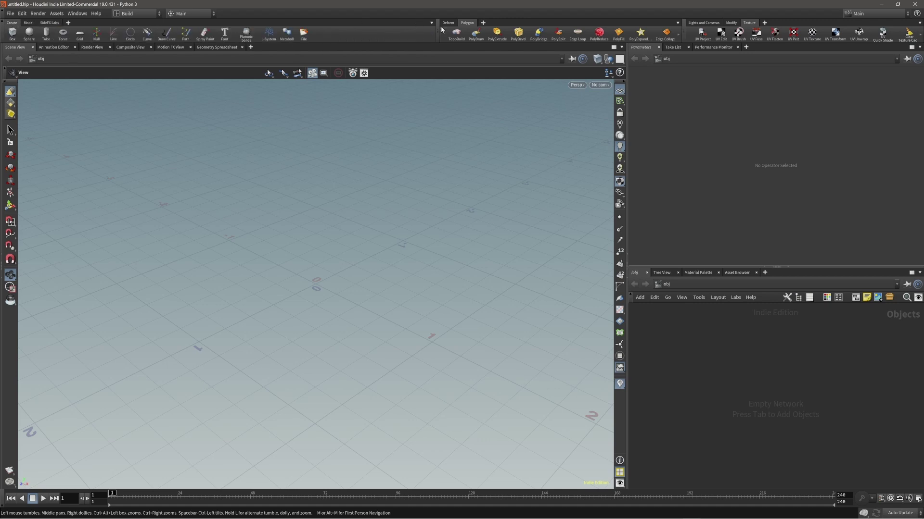
pyautogui.moveTo(439, 30); pyautogui.dragTo(325, 27)
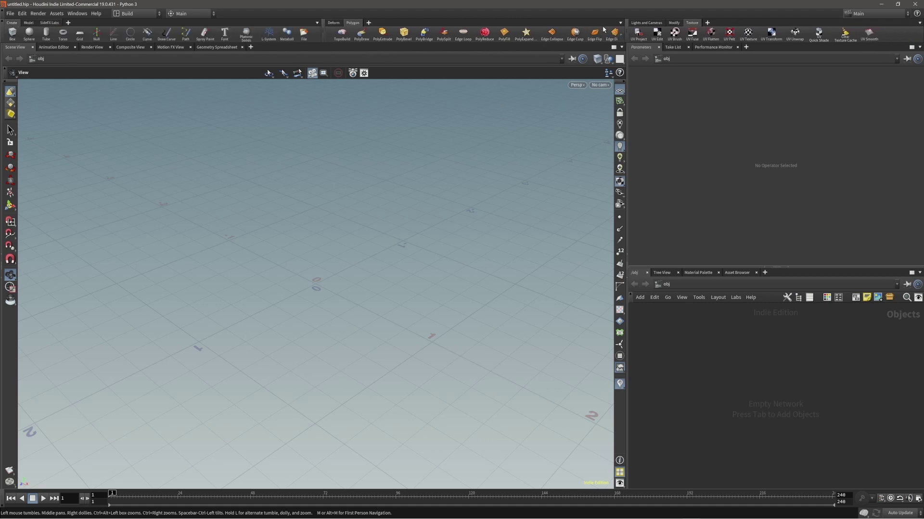
pyautogui.moveTo(627, 101); pyautogui.dragTo(711, 103)
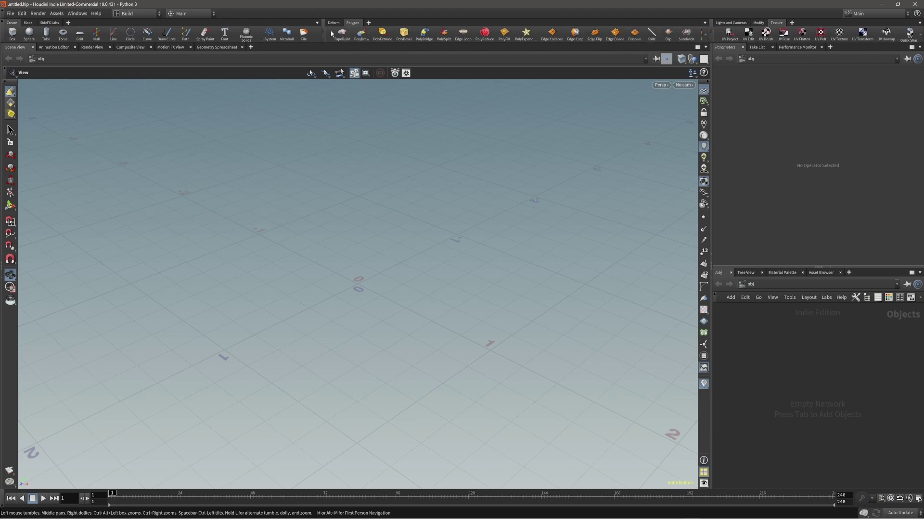
pyautogui.moveTo(325, 33); pyautogui.dragTo(340, 34)
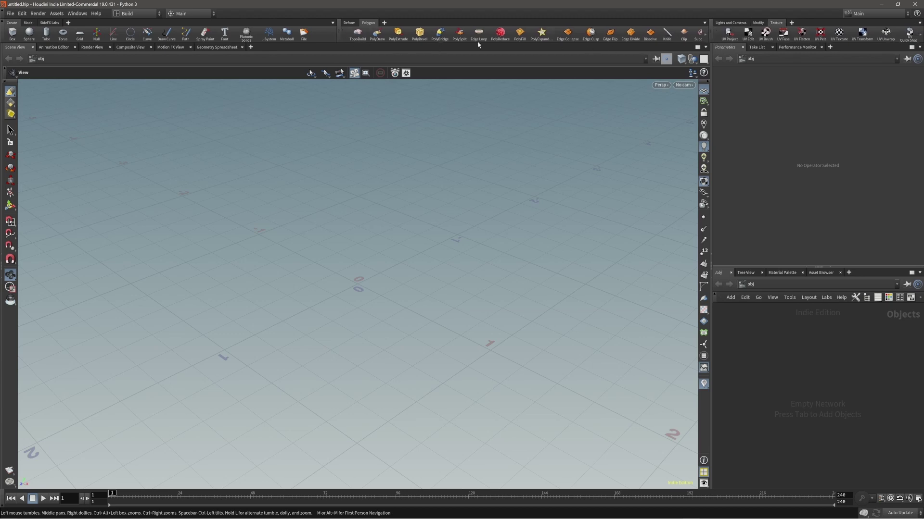
pyautogui.moveTo(340, 32); pyautogui.dragTo(343, 32)
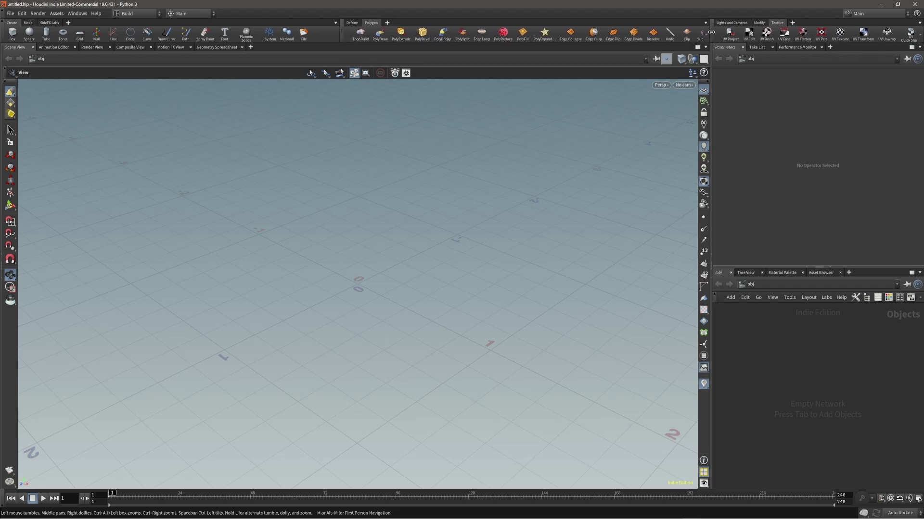
pyautogui.moveTo(711, 32); pyautogui.dragTo(709, 32)
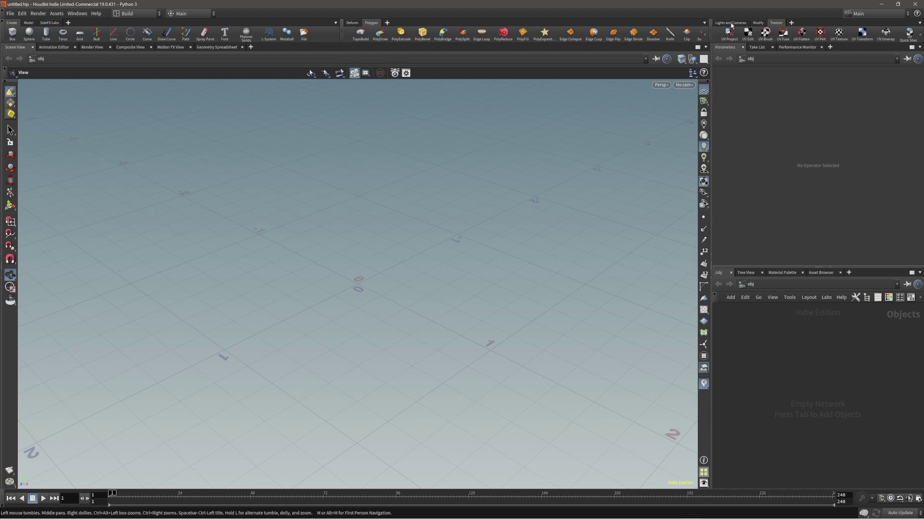
# Move Modify to the front of its shelf set and display it
pyautogui.moveTo(758, 23); pyautogui.dragTo(721, 27)
pyautogui.scroll(-2, 741, 25)
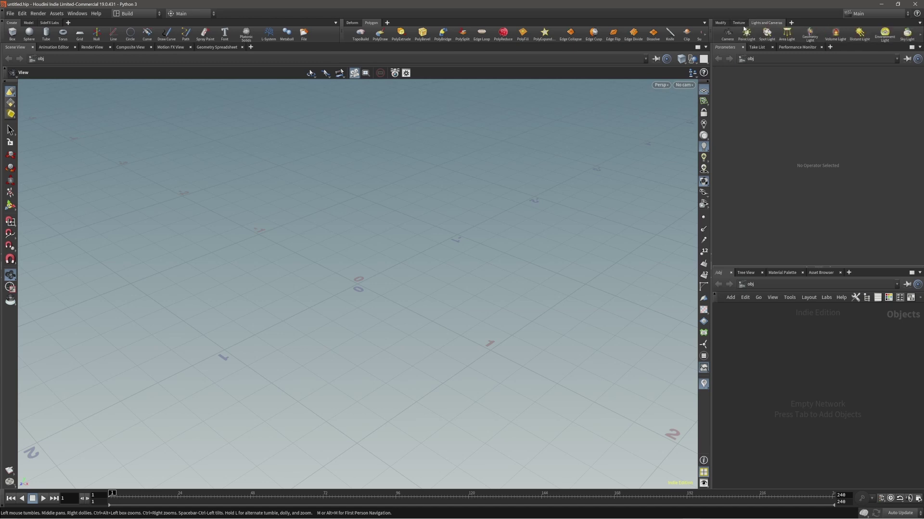
pyautogui.click(721, 24)
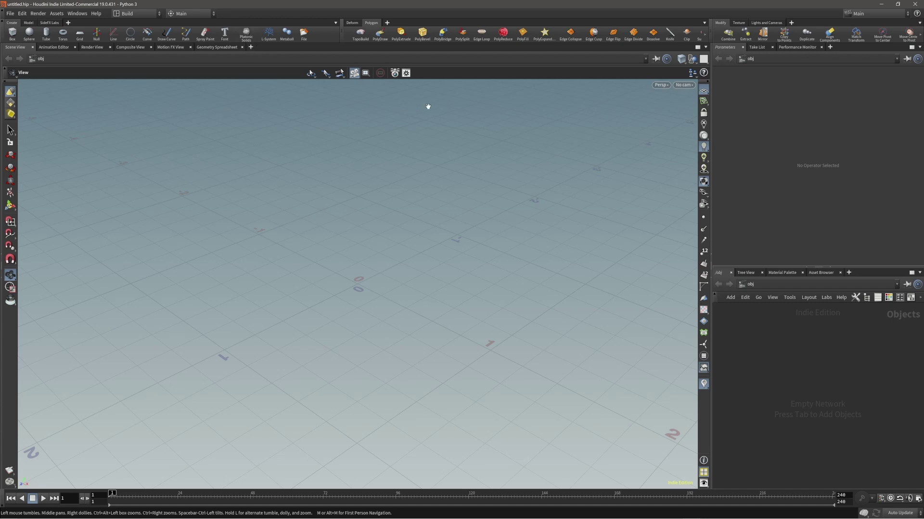
# Move the Polygon shelf tab ahead of Deform, then show the Polygon shelf's tools
pyautogui.moveTo(371, 22); pyautogui.dragTo(356, 24)
pyautogui.click(349, 24)
pyautogui.moveTo(358, 25); pyautogui.dragTo(377, 24)
pyautogui.moveTo(359, 25); pyautogui.dragTo(380, 25)
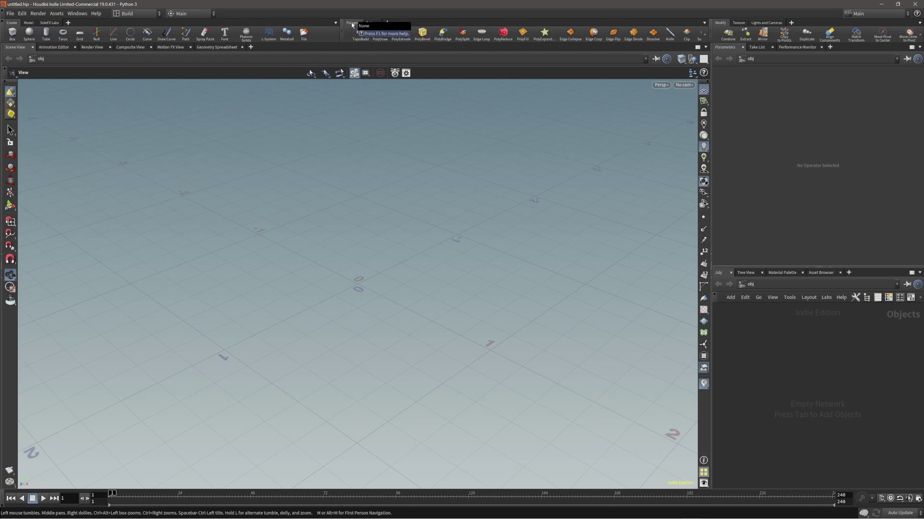
pyautogui.moveTo(353, 25)
pyautogui.mouseDown()
pyautogui.moveTo(372, 25)
pyautogui.moveTo(353, 25)
pyautogui.mouseUp()
pyautogui.click(372, 23)
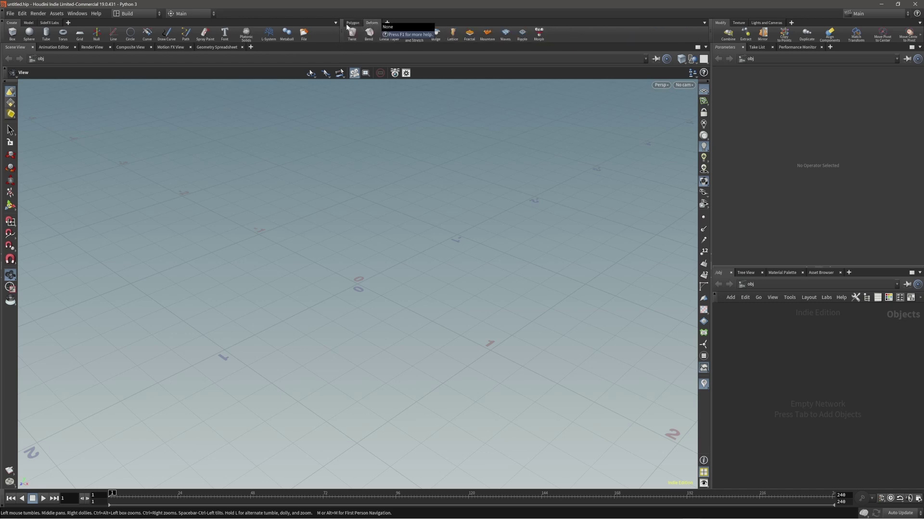
pyautogui.moveTo(346, 29)
pyautogui.mouseDown()
pyautogui.moveTo(363, 23)
pyautogui.moveTo(348, 22)
pyautogui.mouseUp()
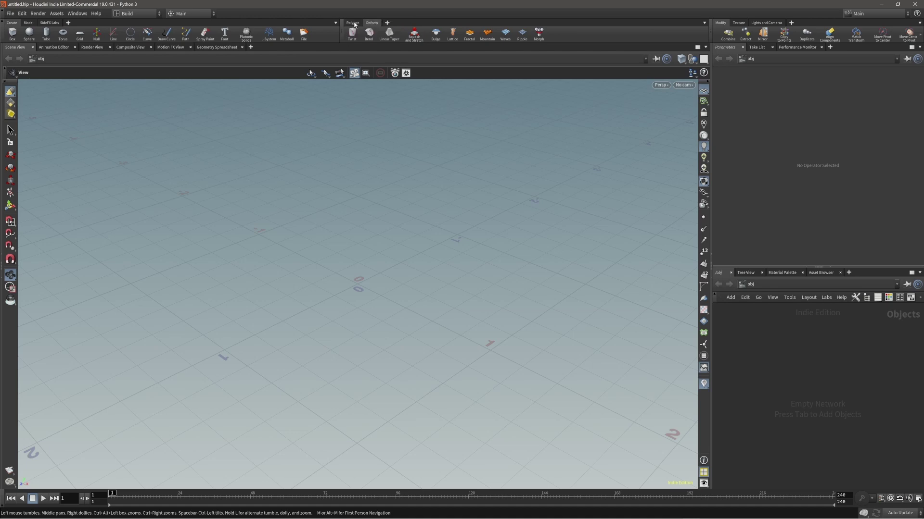
pyautogui.click(354, 23)
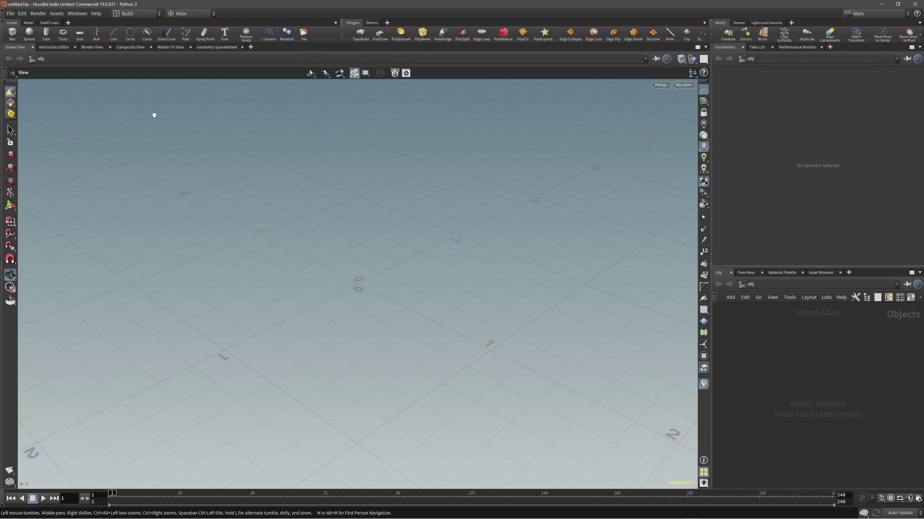
# Close the Animation Editor, Render View, Composite View, Motion FX View and Geometry Spreadsheet tabs
pyautogui.click(75, 47)
pyautogui.click(69, 47)
pyautogui.click(74, 46)
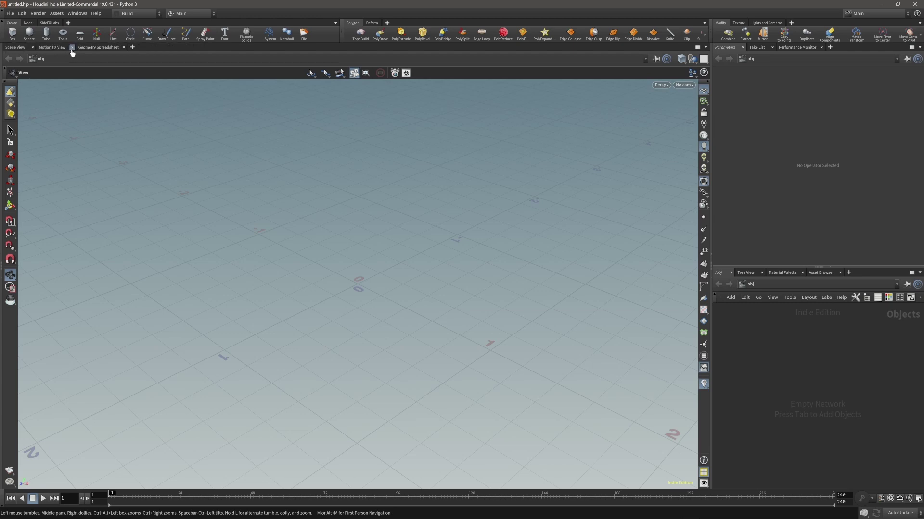
pyautogui.click(73, 47)
pyautogui.click(84, 47)
# Hide the scene view's network path bar and its pane tab bar
pyautogui.click(705, 48)
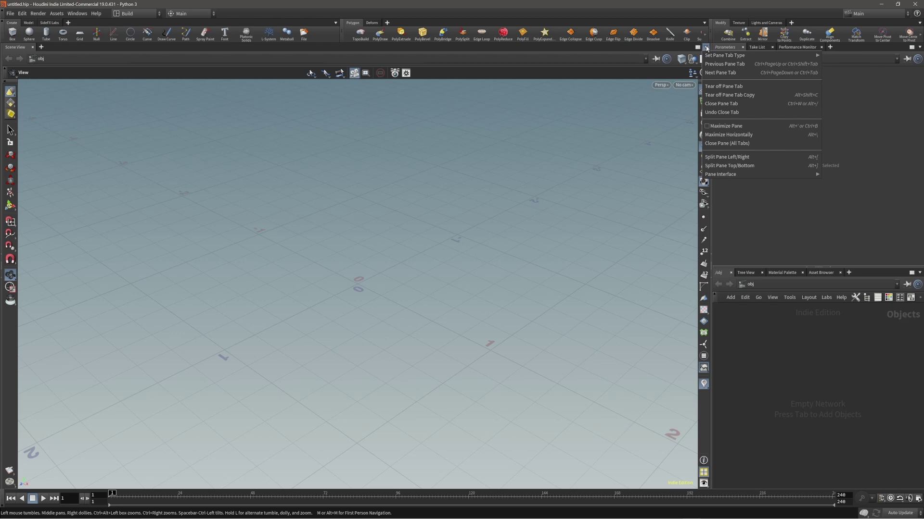
pyautogui.click(439, 165)
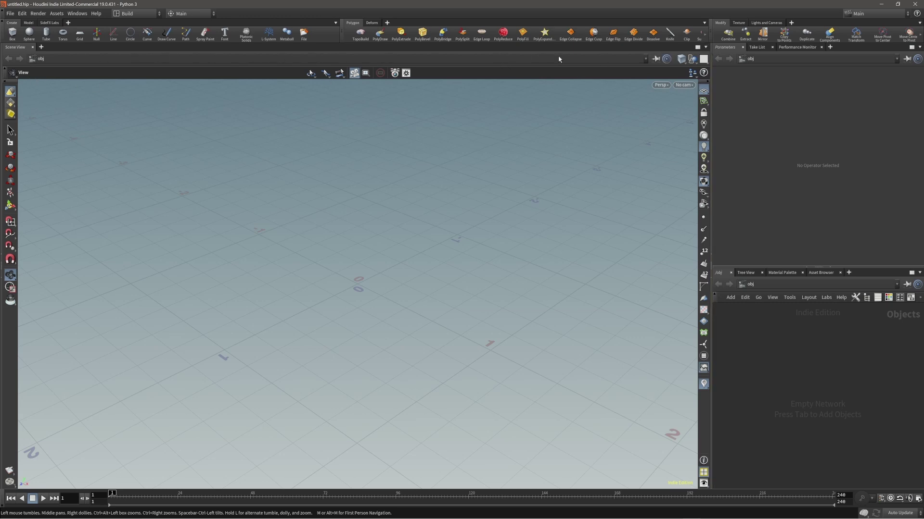
pyautogui.moveTo(707, 52)
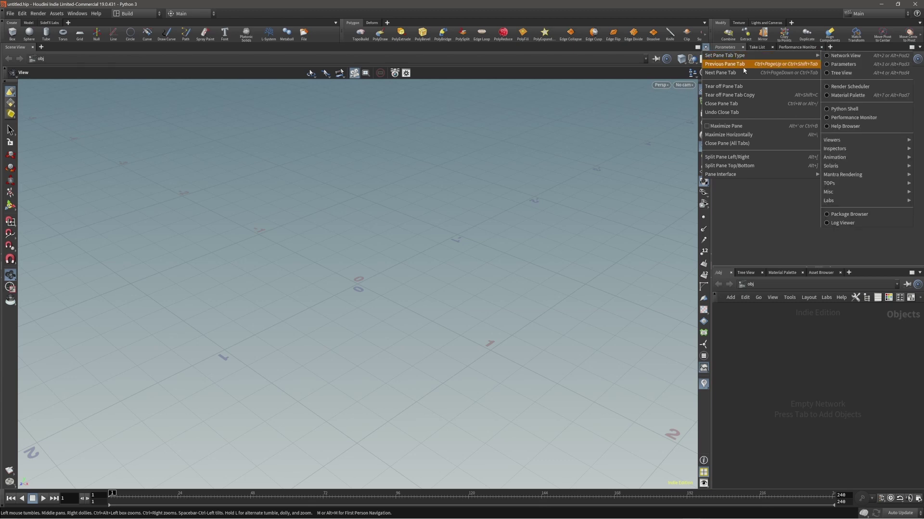
pyautogui.moveTo(719, 176)
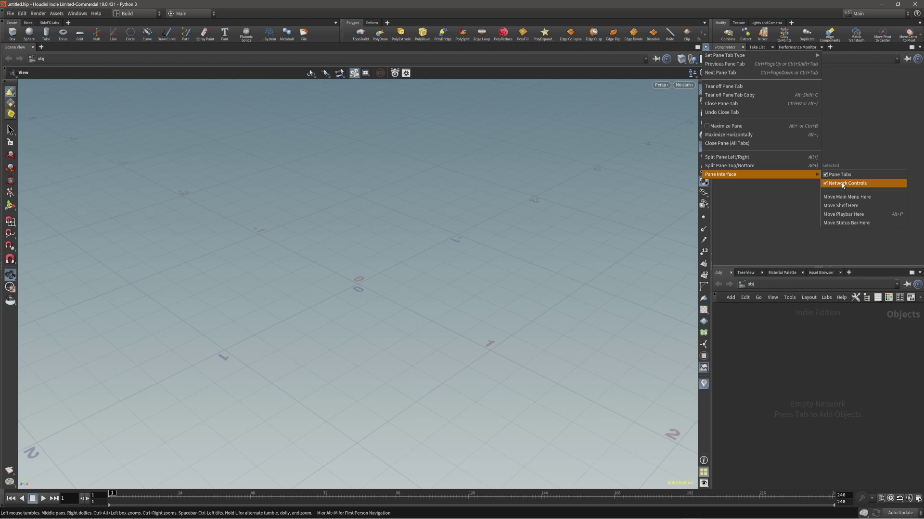
pyautogui.click(839, 184)
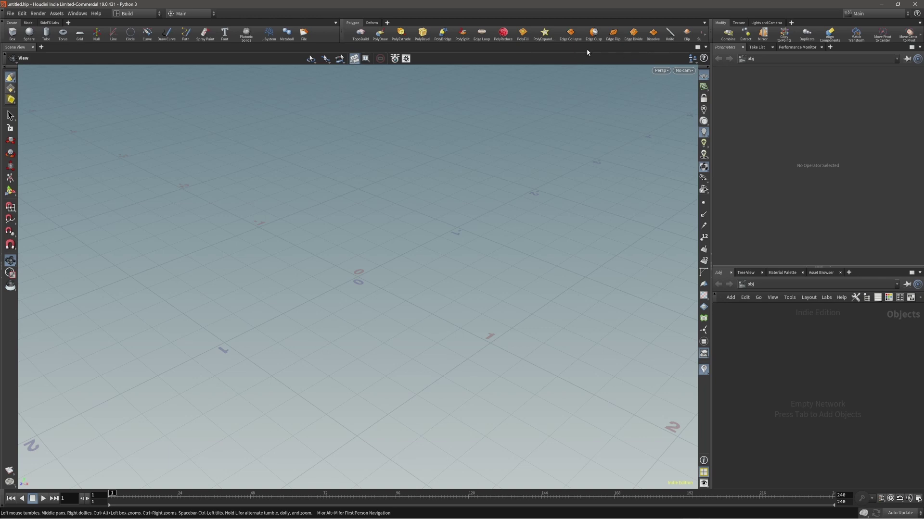
pyautogui.click(705, 48)
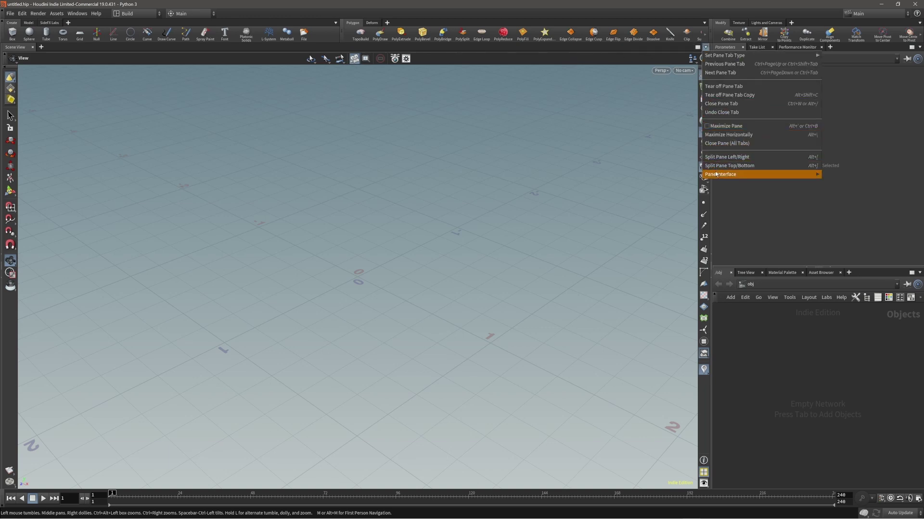
pyautogui.moveTo(752, 175)
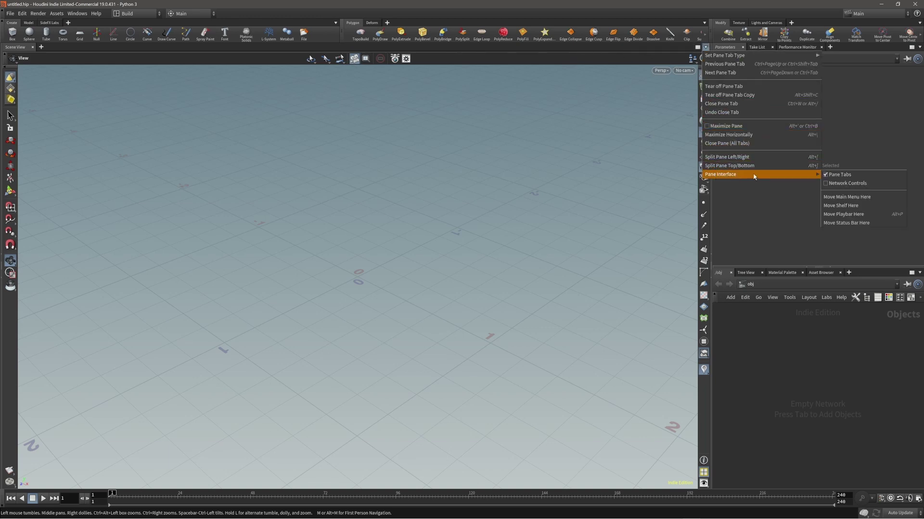
pyautogui.click(840, 176)
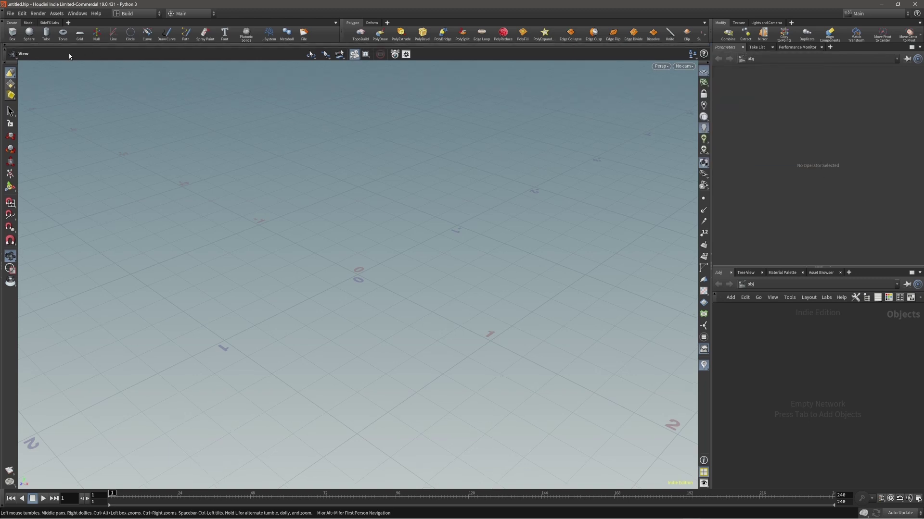
# Close the Take List, Performance Monitor, Tree View and Asset Browser tabs
pyautogui.click(772, 47)
pyautogui.click(791, 48)
pyautogui.click(762, 273)
pyautogui.click(768, 273)
# Add a Network View tab to the upper right pane
pyautogui.click(751, 47)
pyautogui.moveTo(775, 64)
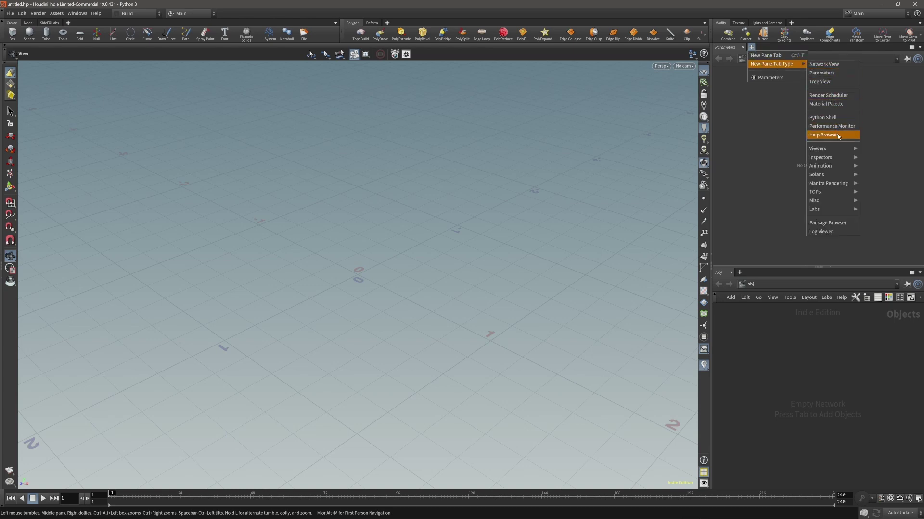
pyautogui.moveTo(835, 150)
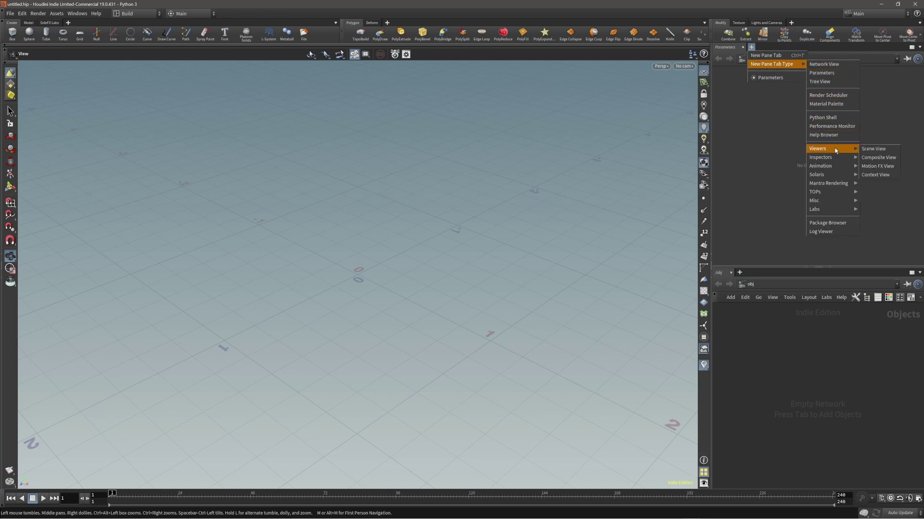
pyautogui.click(822, 66)
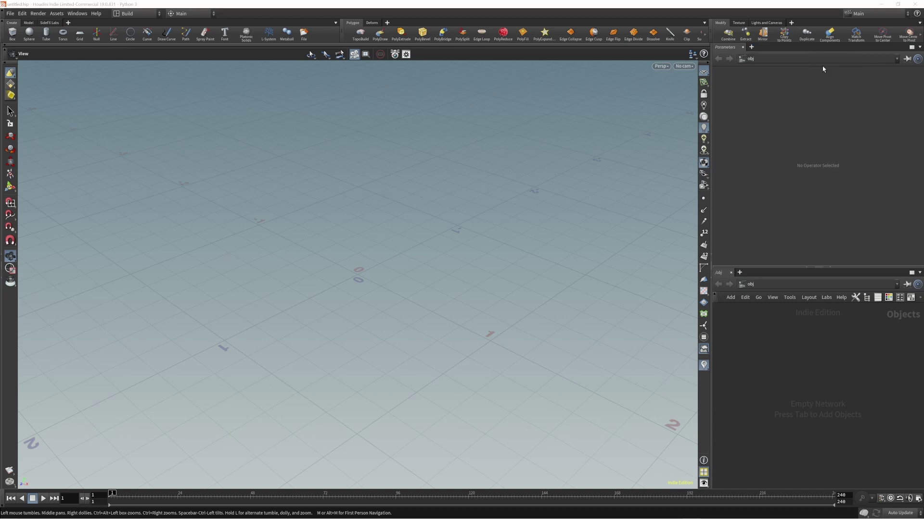
# Add a Parameters tab to the lower pane, keeping the /obj network tab active
pyautogui.click(740, 272)
pyautogui.moveTo(747, 291)
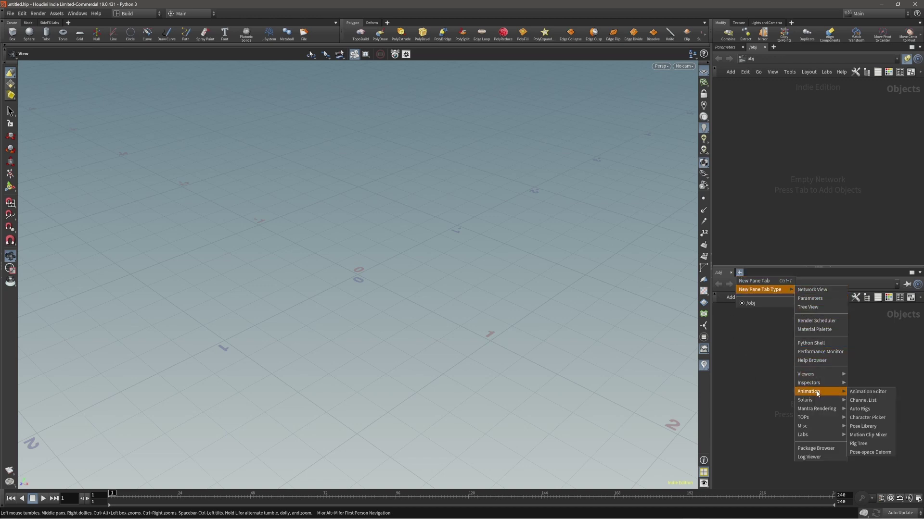
pyautogui.moveTo(815, 378)
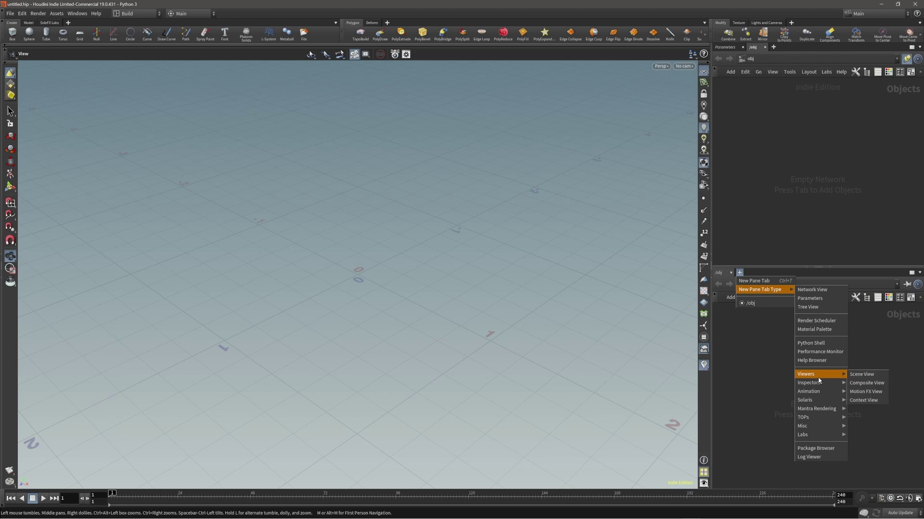
pyautogui.click(831, 299)
pyautogui.click(724, 275)
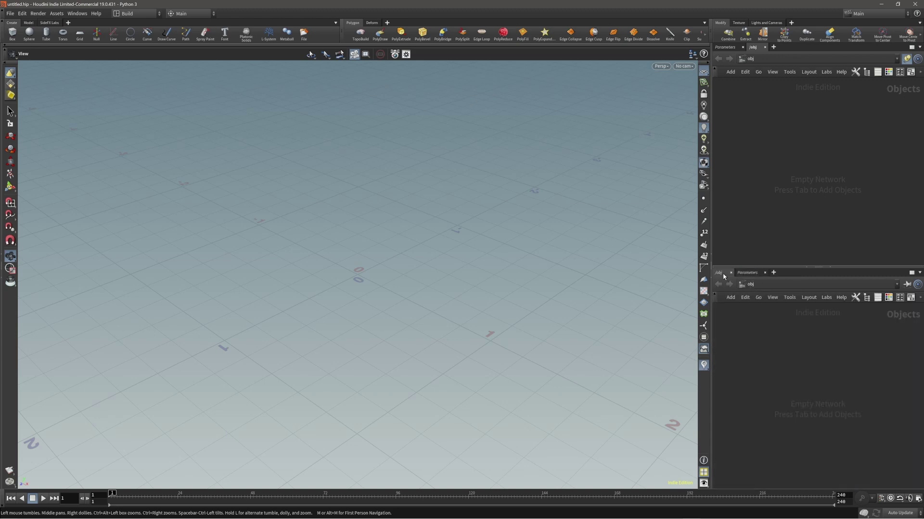
# Hide the upper pane's network path bar and its tab bar
pyautogui.click(919, 47)
pyautogui.moveTo(833, 175)
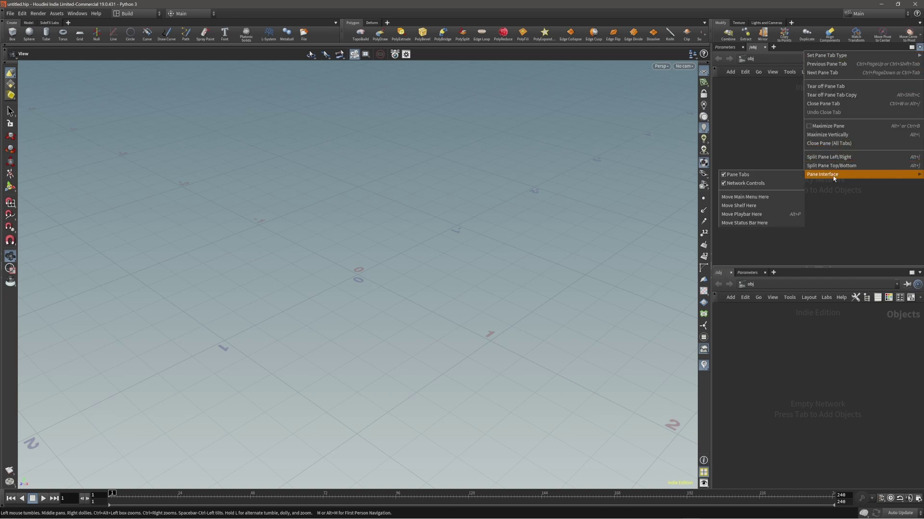
pyautogui.click(745, 184)
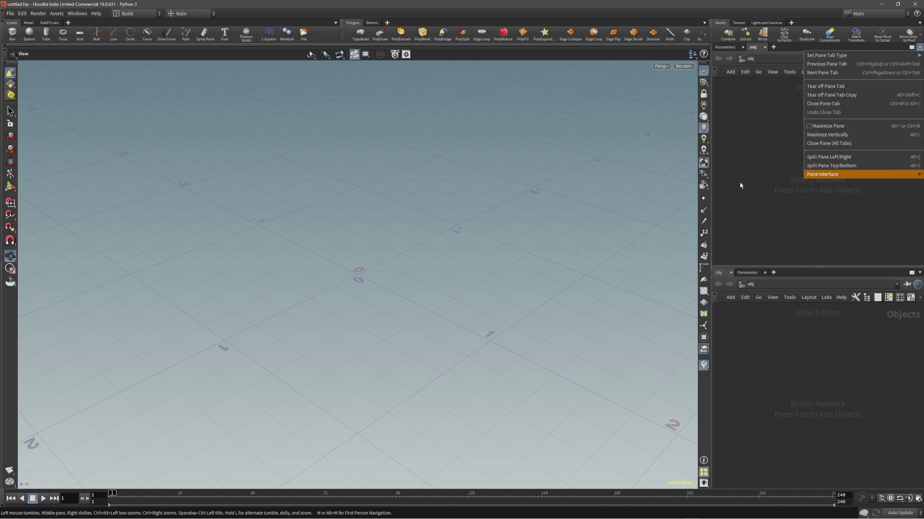
pyautogui.click(919, 47)
pyautogui.moveTo(833, 175)
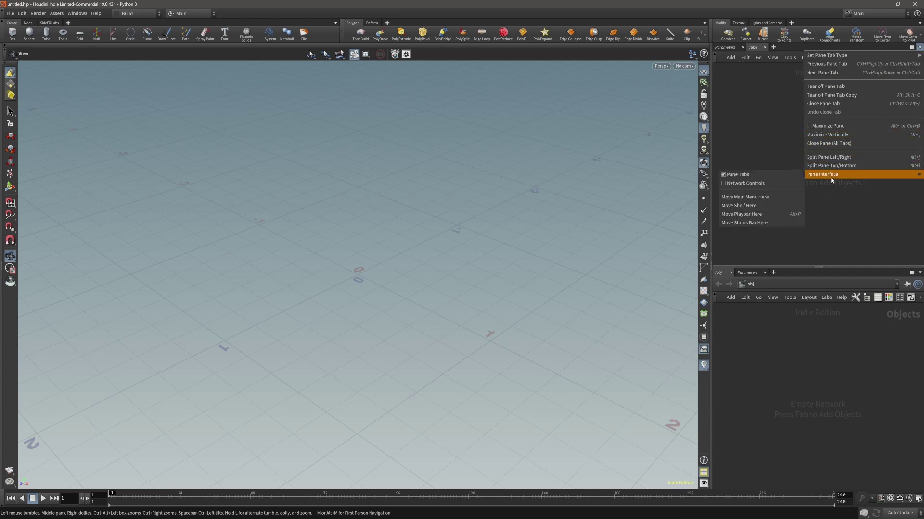
pyautogui.click(768, 177)
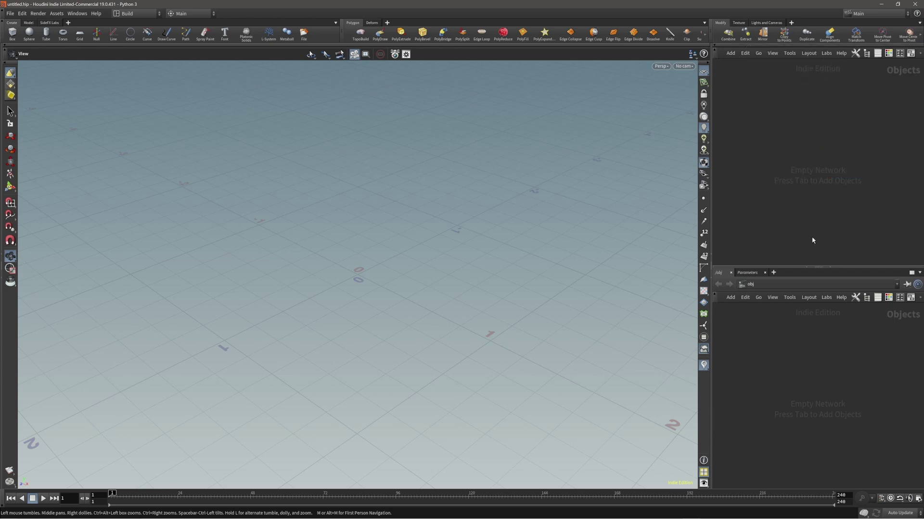
# Hide the lower pane's tab bar and raise the divider to make it taller
pyautogui.click(919, 274)
pyautogui.moveTo(851, 400)
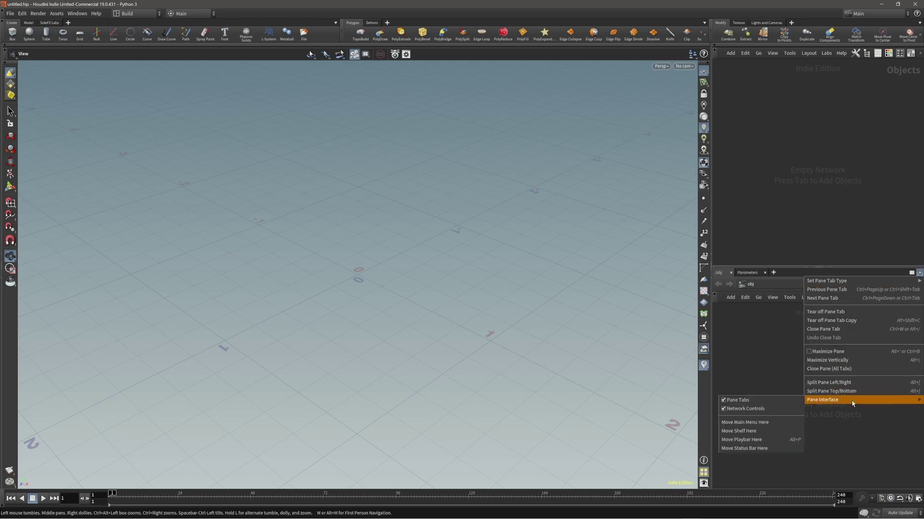
pyautogui.click(738, 400)
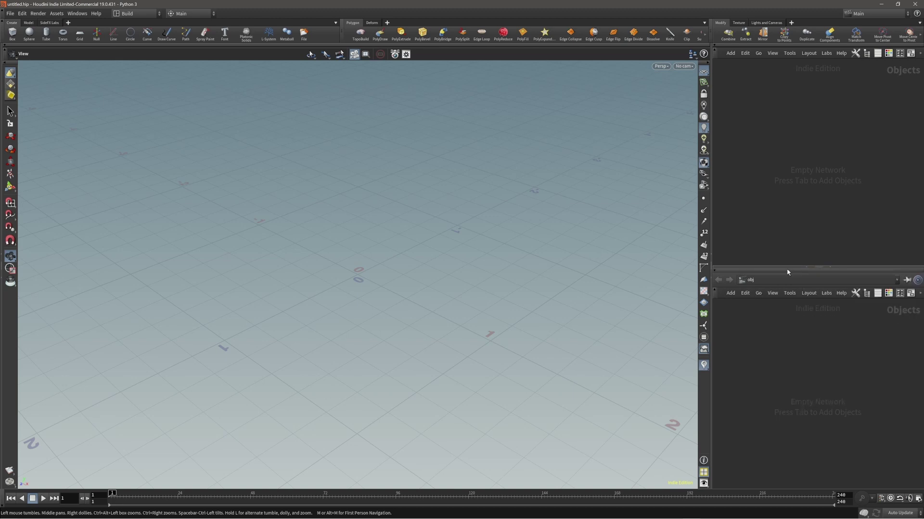
pyautogui.moveTo(787, 268); pyautogui.dragTo(786, 253)
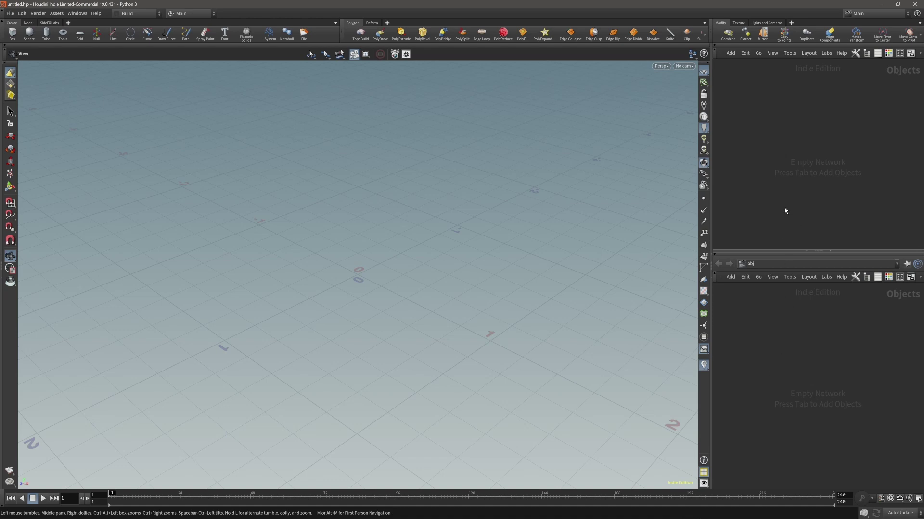
# Cycle the upper pane between network and parameter editors, ending on Parameters
pyautogui.hotkey('alt', 'shift', 'p')
pyautogui.hotkey('alt', 'shift', 'n')
pyautogui.hotkey('alt', 'shift', 'p')
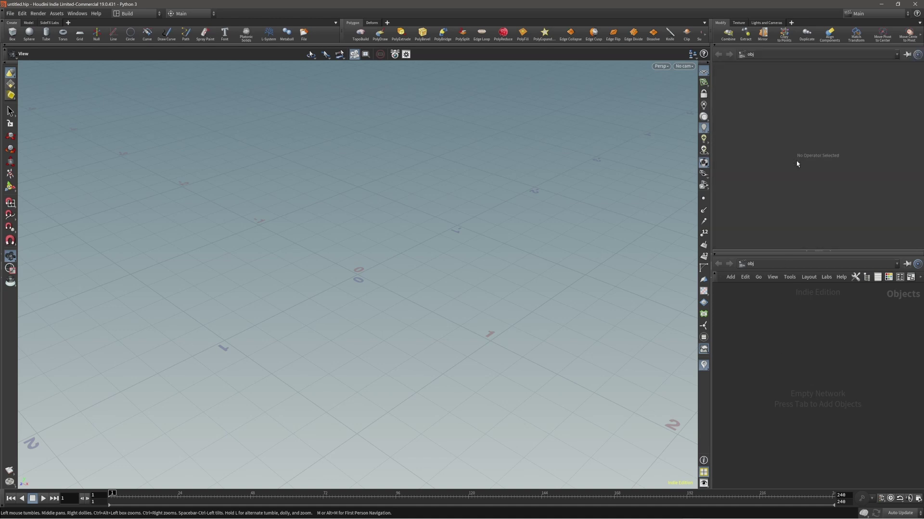
pyautogui.hotkey('alt', 'shift', 'n')
pyautogui.hotkey('alt', 'shift', 'p')
pyautogui.hotkey('alt', 'shift', 'n')
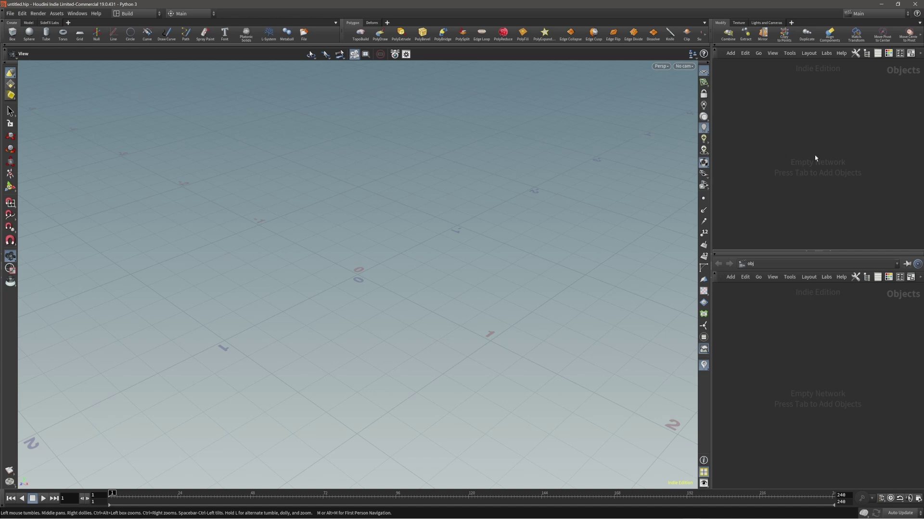
pyautogui.hotkey('alt', 'shift', 'p')
# Hide the upper pane's network path bar and tab bar
pyautogui.click(842, 45)
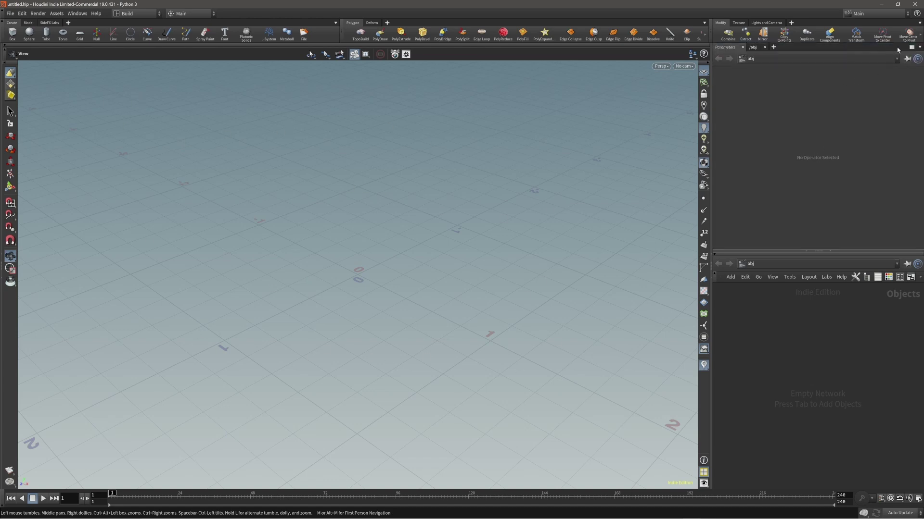
pyautogui.click(919, 47)
pyautogui.moveTo(867, 174)
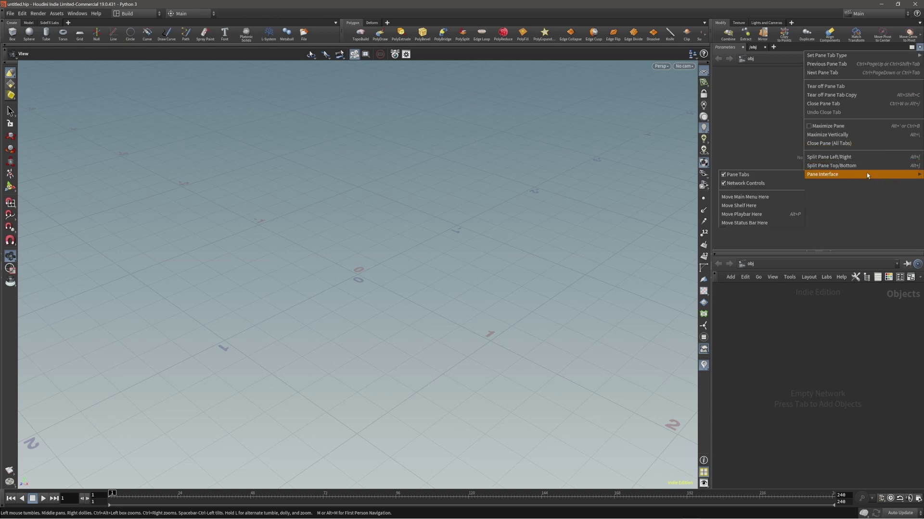
pyautogui.click(759, 185)
pyautogui.click(920, 48)
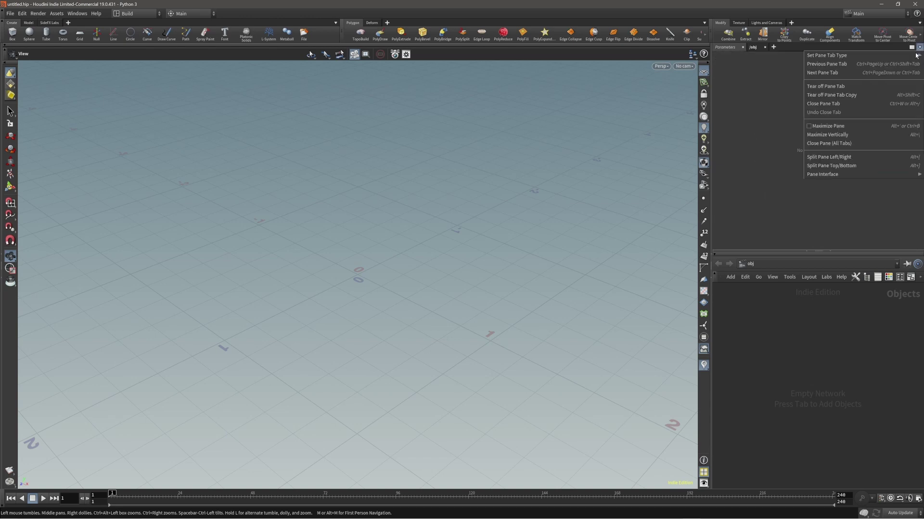
pyautogui.moveTo(818, 178)
pyautogui.click(762, 175)
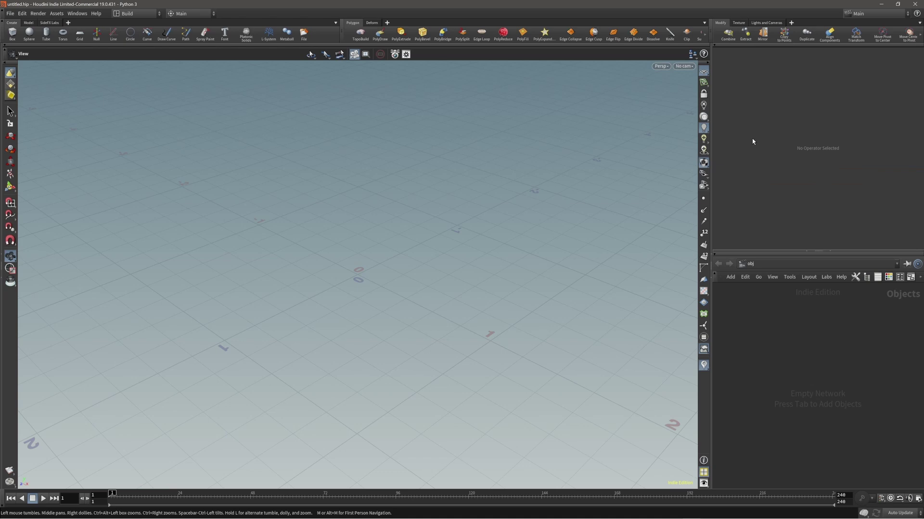
# Use Alt+Shift+P/N hotkeys to leave Parameters on top and the Objects network below
pyautogui.hotkey('alt', '2')
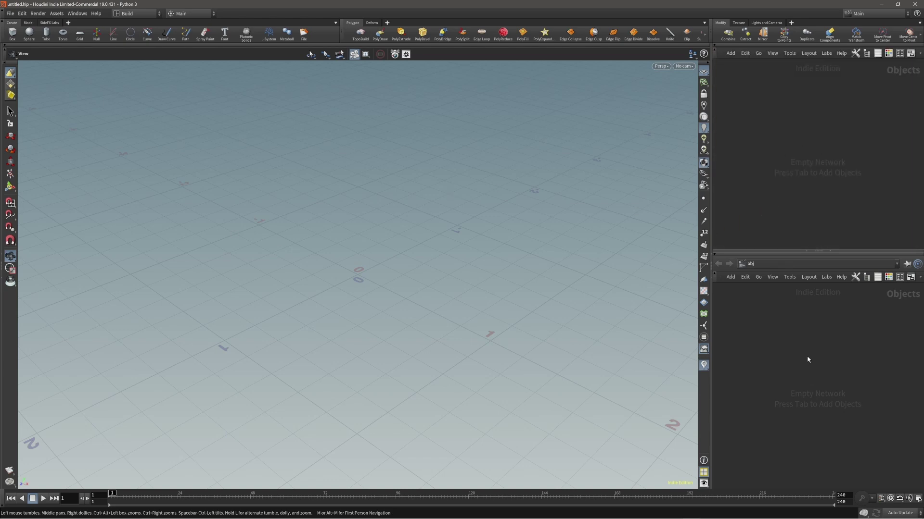
pyautogui.hotkey('alt', 'shift', 'p')
pyautogui.hotkey('alt', 'shift', 'n')
pyautogui.hotkey('alt', 'shift', 'p')
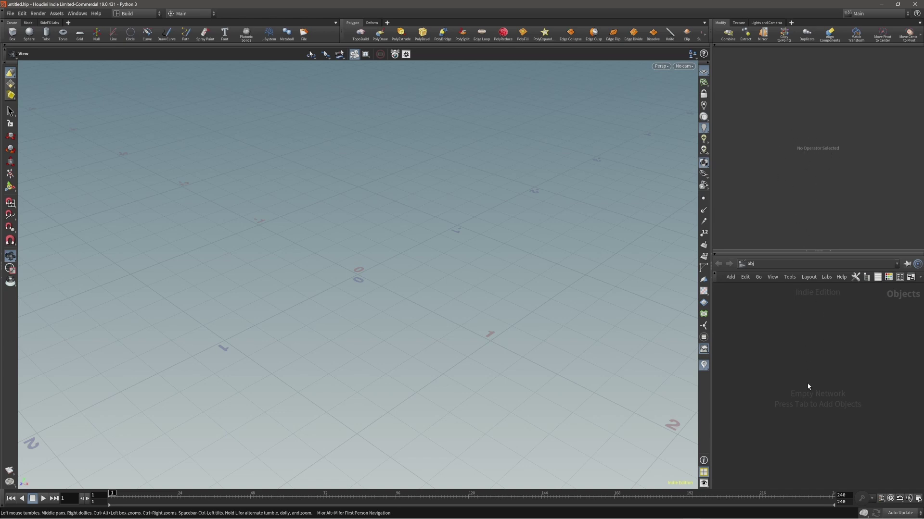
pyautogui.hotkey('alt', 'shift', 'p')
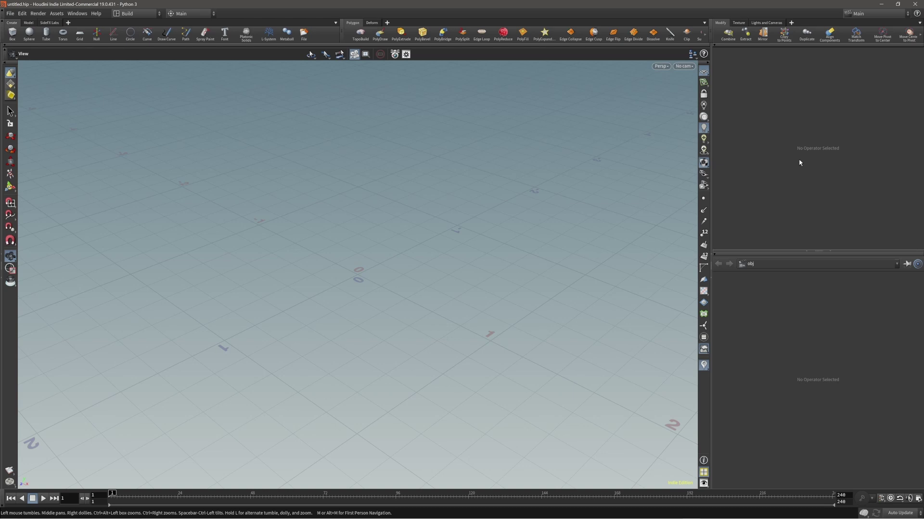
pyautogui.hotkey('alt', 'shift', 'n')
pyautogui.hotkey('alt', 'shift', 'p')
pyautogui.hotkey('alt', 'shift', 'n')
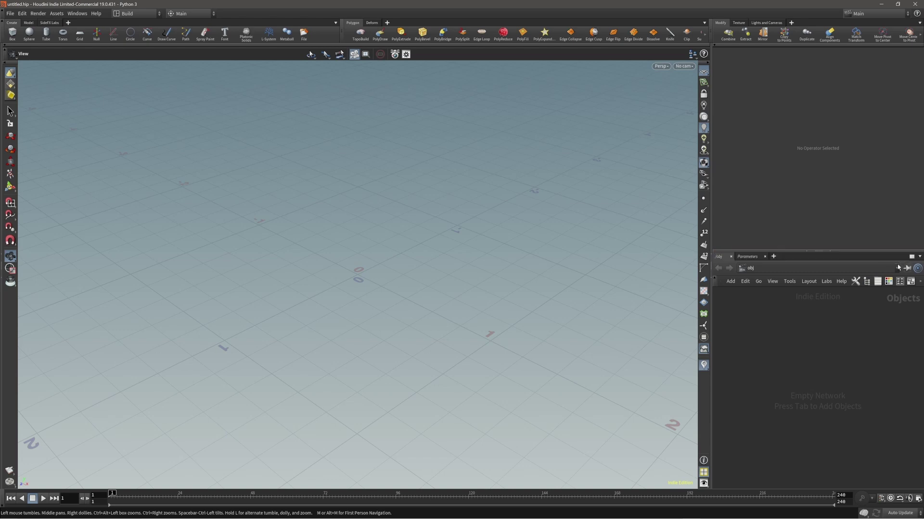
# Hide the network pane's tab bar via its Pane Interface options
pyautogui.click(918, 257)
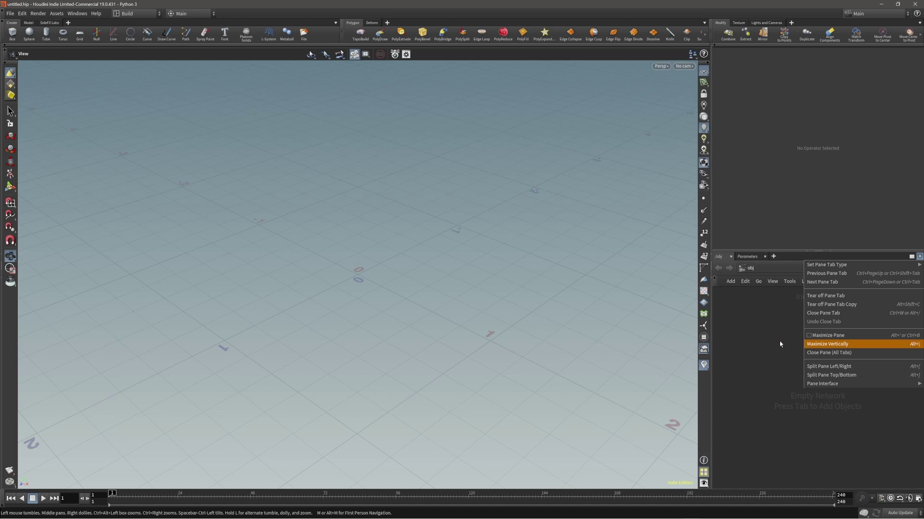
pyautogui.click(766, 345)
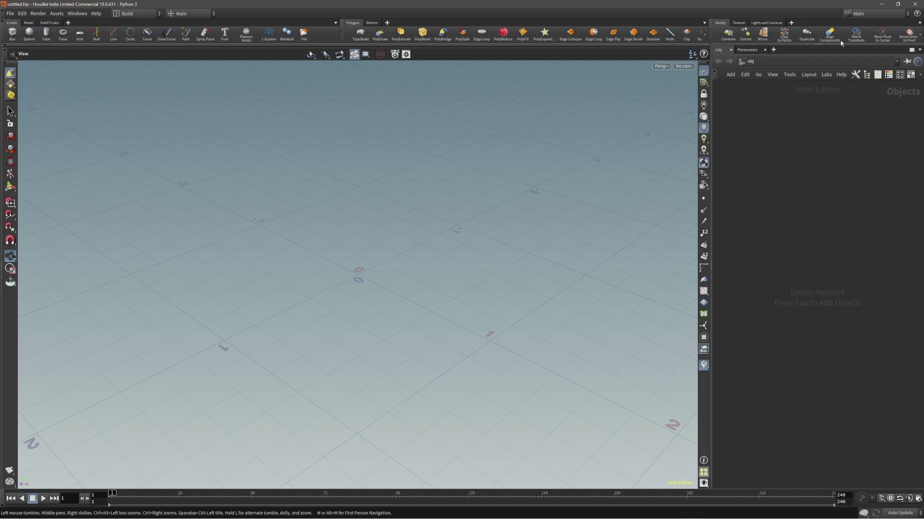
pyautogui.click(919, 50)
pyautogui.moveTo(847, 178)
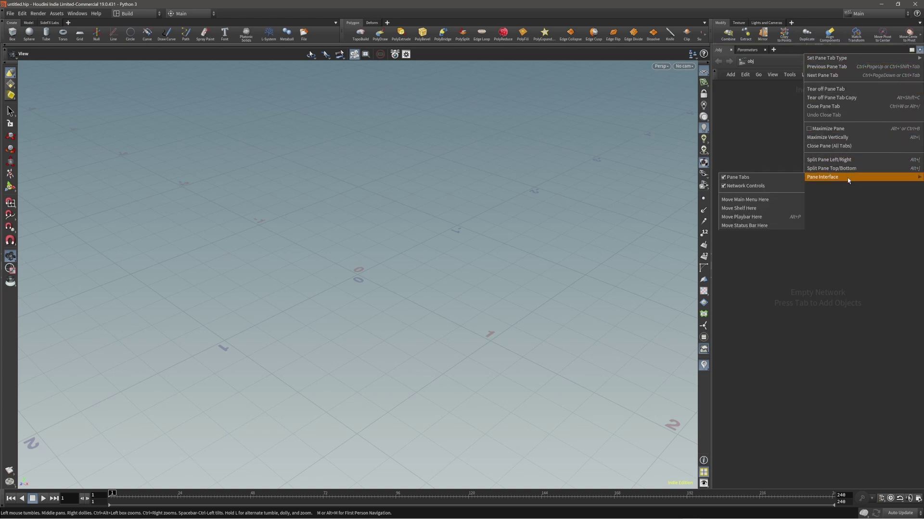
pyautogui.click(751, 188)
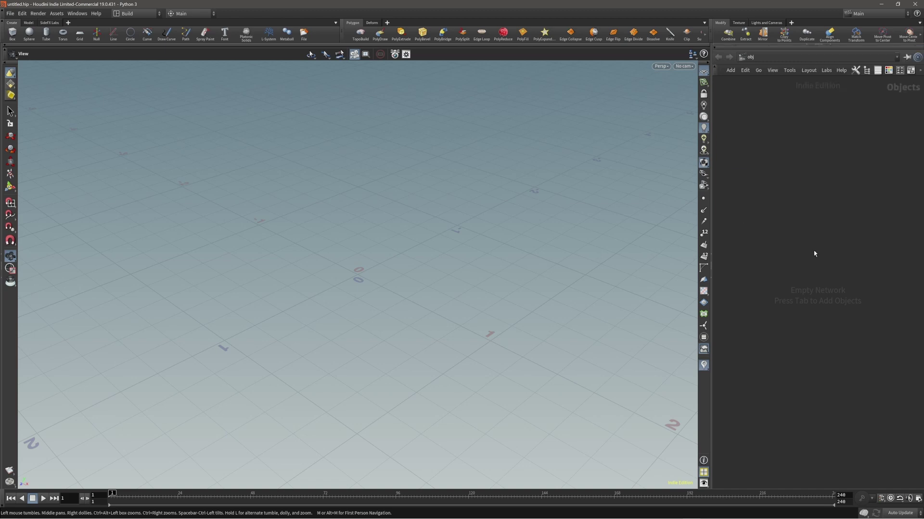
# Toggle the right-side pane layout with Ctrl+B, ending on the full-height Objects network
pyautogui.hotkey('ctrl', 'b')
pyautogui.hotkey('ctrl', 'b')
pyautogui.hotkey('ctrl', 'b')
pyautogui.hotkey('ctrl', 'b')
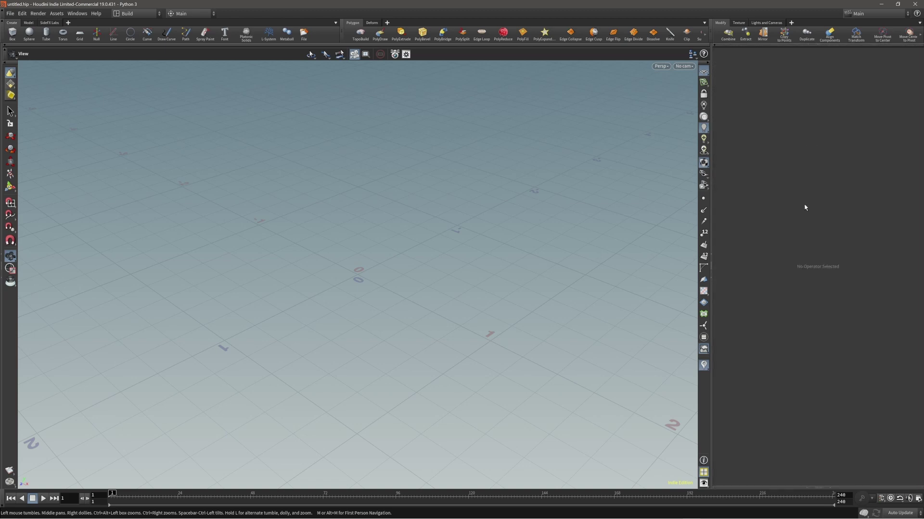
pyautogui.hotkey('ctrl', 'b')
pyautogui.hotkey('ctrl', 'b')
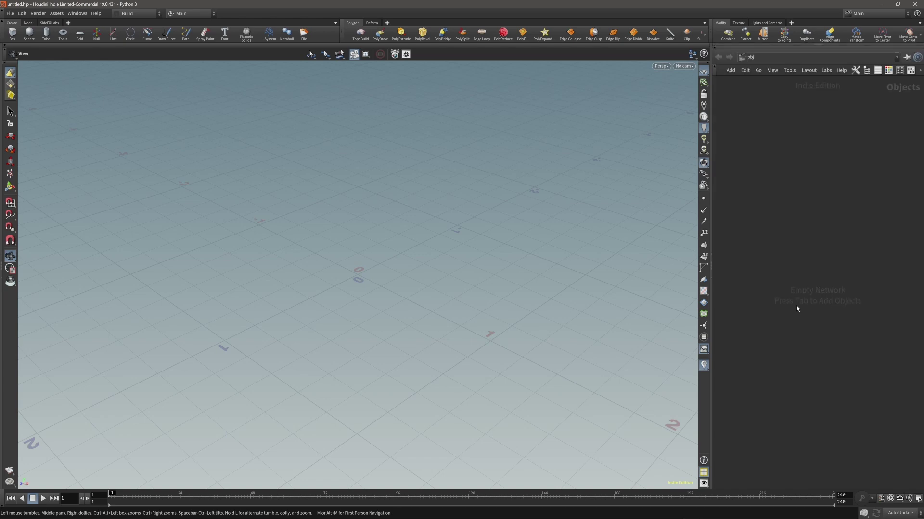
pyautogui.hotkey('ctrl', 'b')
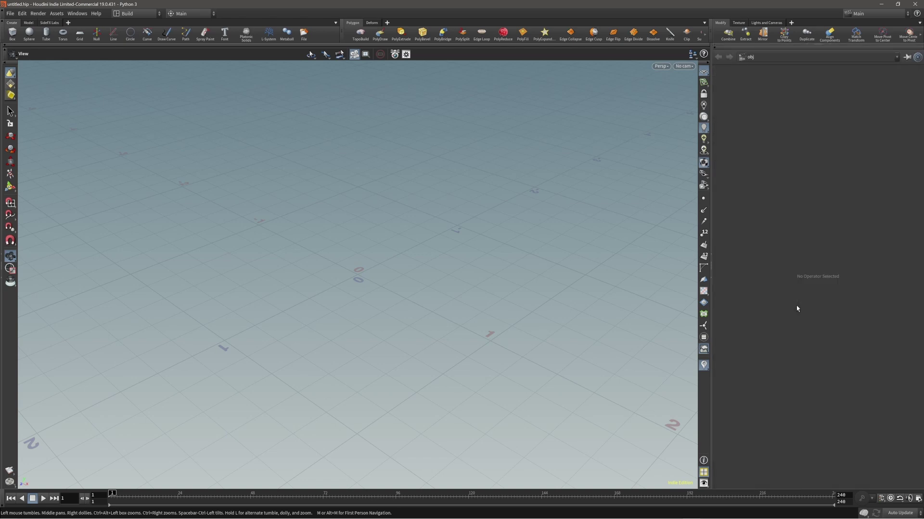
pyautogui.hotkey('ctrl', 'b')
pyautogui.hotkey('ctrl', 'b')
pyautogui.hotkey('ctrl', 'b')
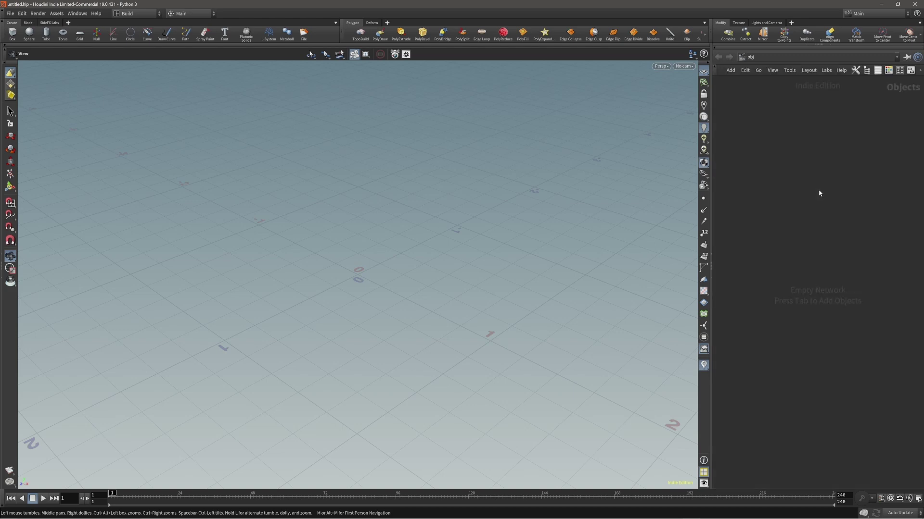
pyautogui.hotkey('ctrl', 'b')
pyautogui.hotkey('ctrl', 'b')
pyautogui.hotkey('ctrl', 'b')
pyautogui.hotkey('ctrl', 'b')
pyautogui.hotkey('ctrl', 'b')
pyautogui.hotkey('ctrl', 'b')
pyautogui.hotkey('ctrl', 'b')
pyautogui.hotkey('ctrl', 'b')
pyautogui.hotkey('ctrl', 'b')
pyautogui.hotkey('ctrl', 'b')
pyautogui.hotkey('ctrl', 'b')
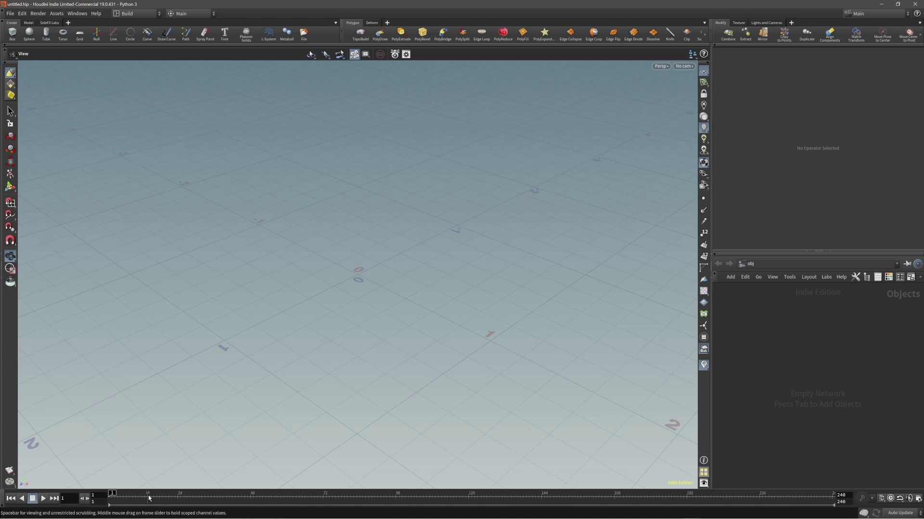
# Hide the playbar timeline and drag the shelf dividers to resize the Polygon and Modify shelves
pyautogui.click(2, 499)
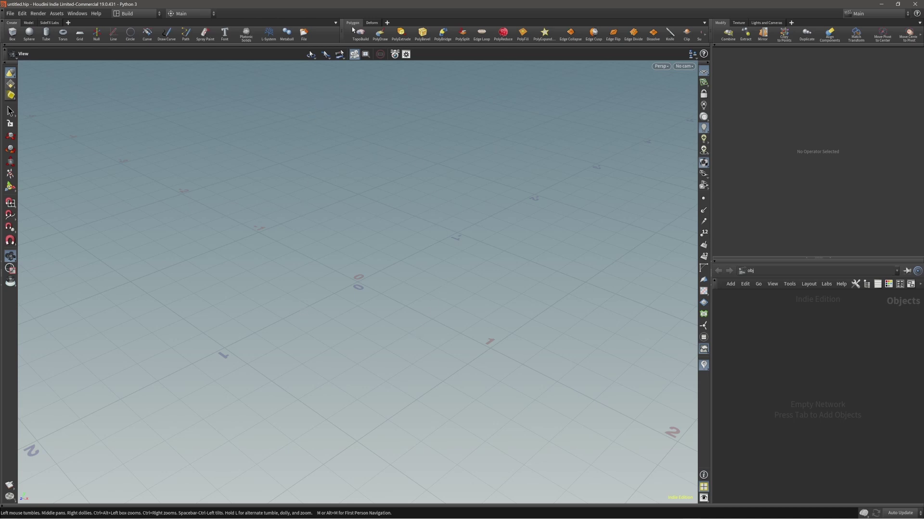
pyautogui.moveTo(341, 30); pyautogui.dragTo(349, 31)
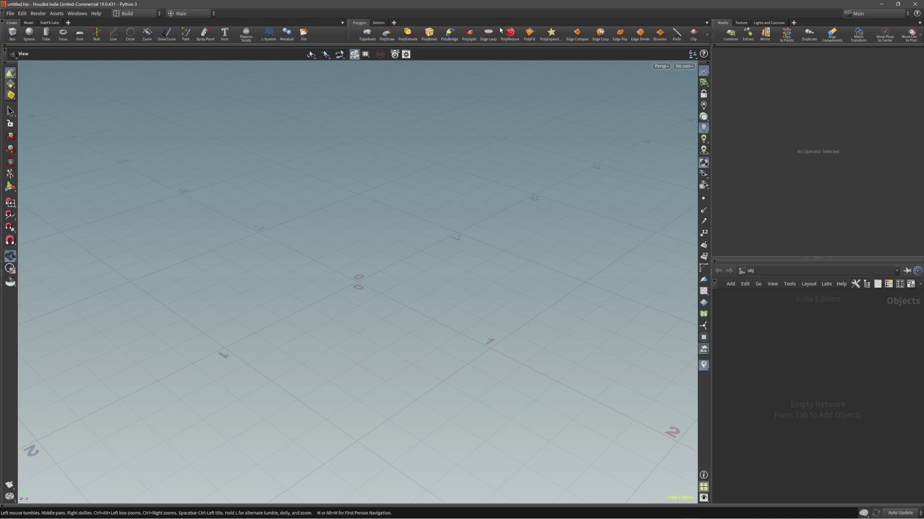
pyautogui.moveTo(714, 30); pyautogui.dragTo(711, 31)
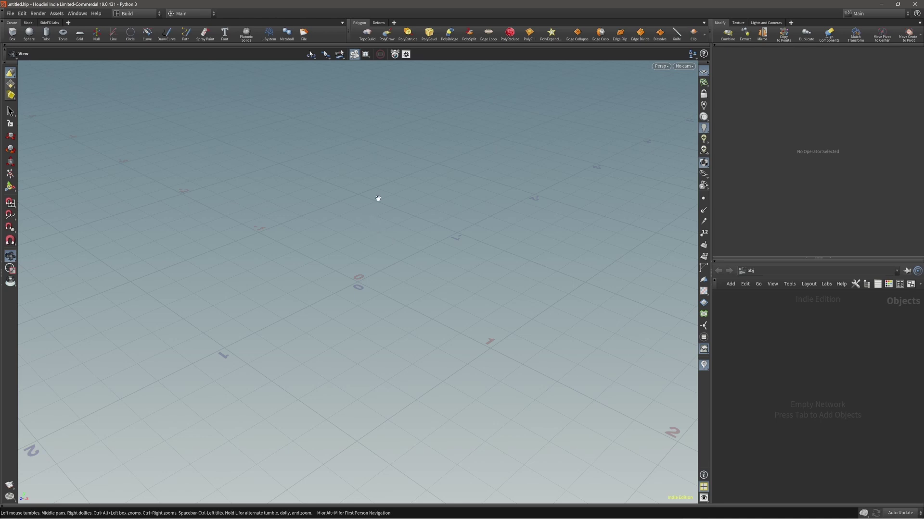
pyautogui.click(152, 14)
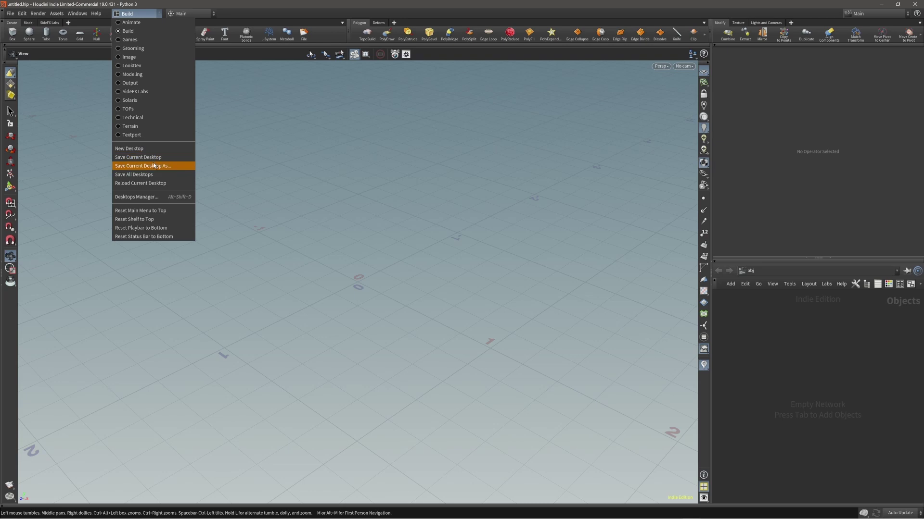
# Save Current Desktop As 'Direct_Modelling' from the Desktop dropdown and confirm
pyautogui.click(140, 17)
pyautogui.click(146, 14)
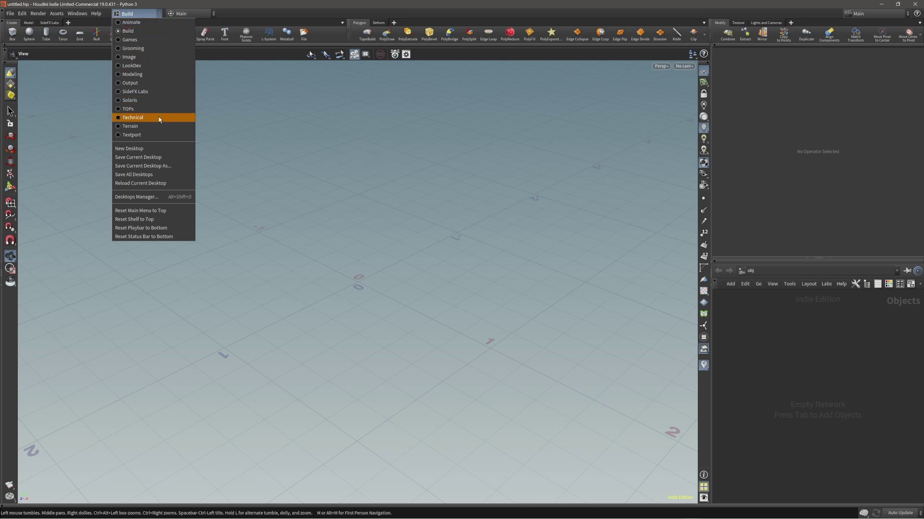
pyautogui.click(142, 166)
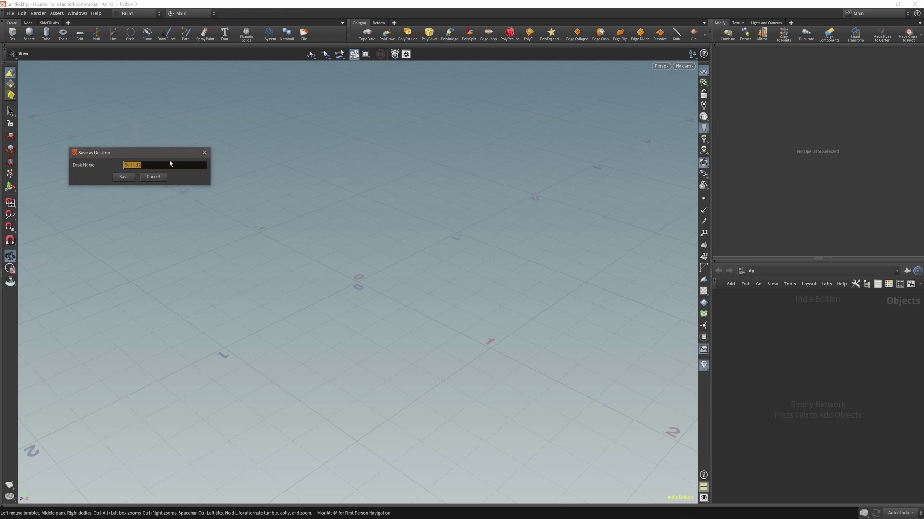
pyautogui.moveTo(159, 155); pyautogui.dragTo(192, 161)
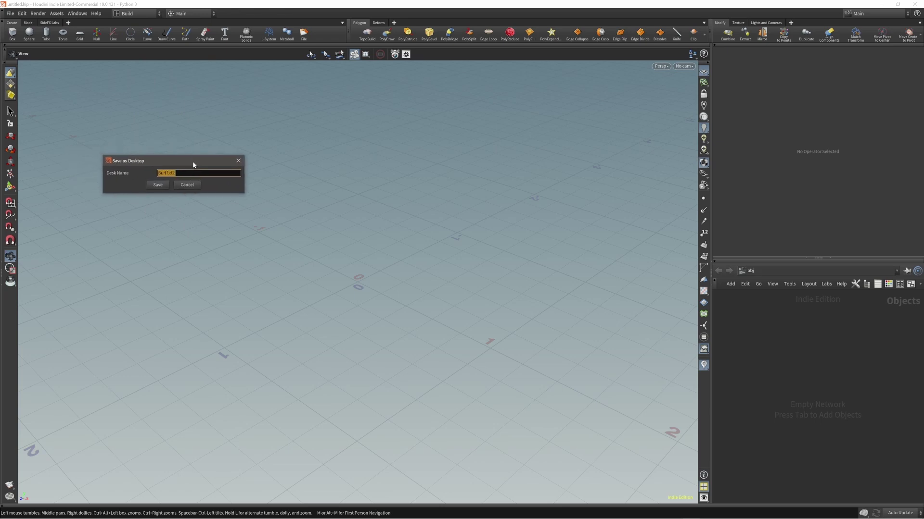
pyautogui.write('Direct Modelling')
pyautogui.press('Return')
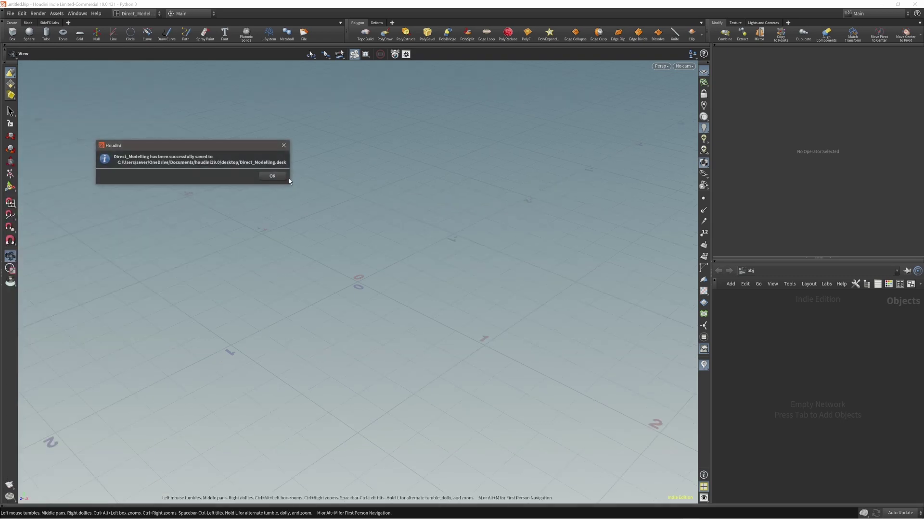
pyautogui.click(271, 177)
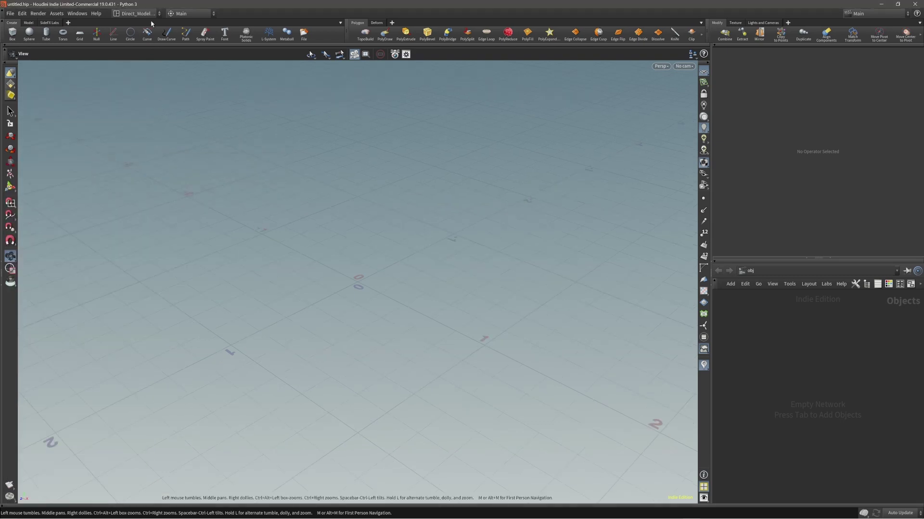
# Switch the shelf set to Modeling and pin it to the current desktop
pyautogui.click(186, 15)
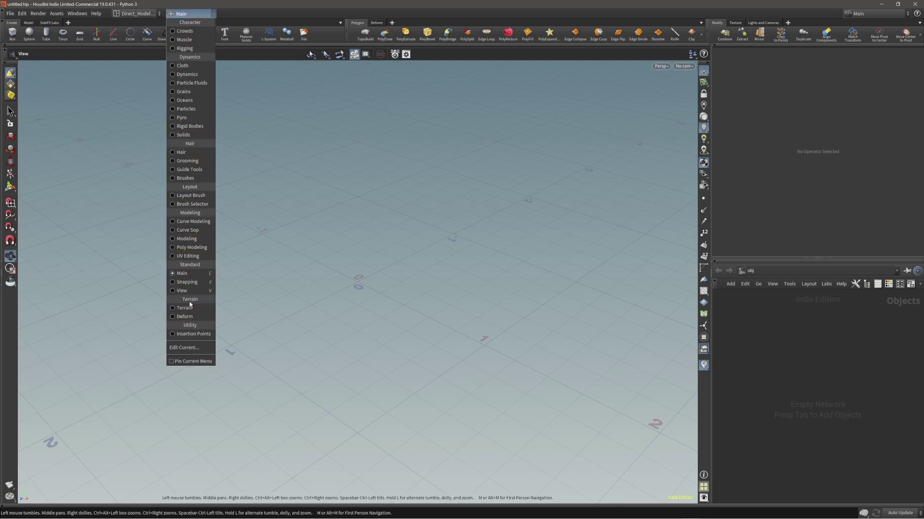
pyautogui.click(187, 239)
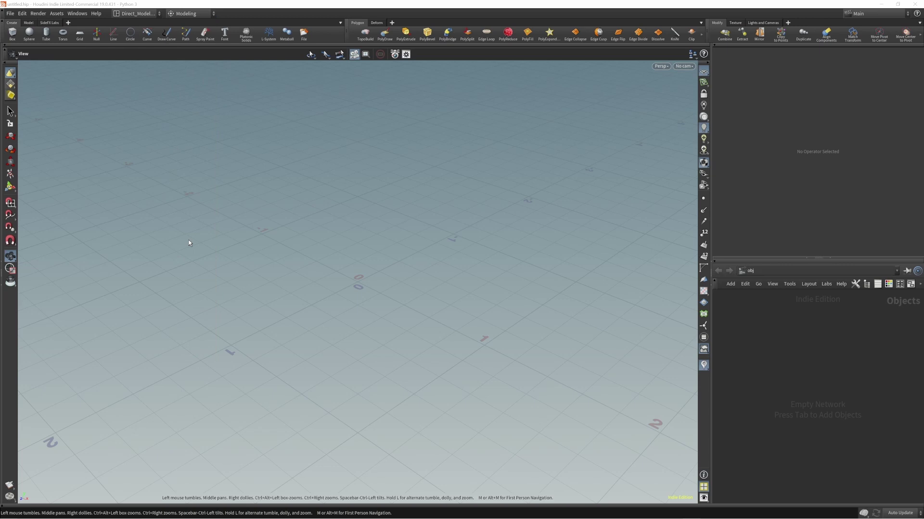
pyautogui.click(201, 15)
pyautogui.click(188, 362)
# Save the Direct_Modelling desktop so it keeps the pinned Modeling shelf set
pyautogui.click(150, 15)
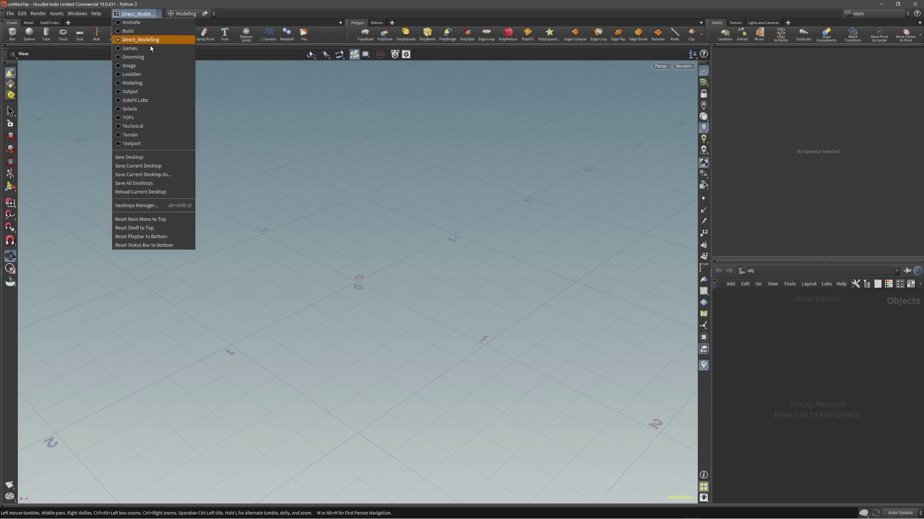
pyautogui.click(138, 166)
pyautogui.click(216, 180)
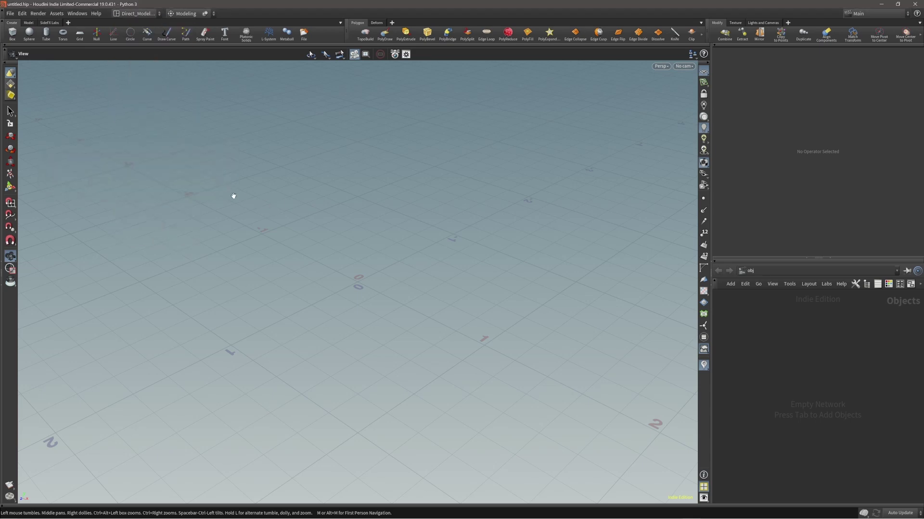
pyautogui.click(135, 14)
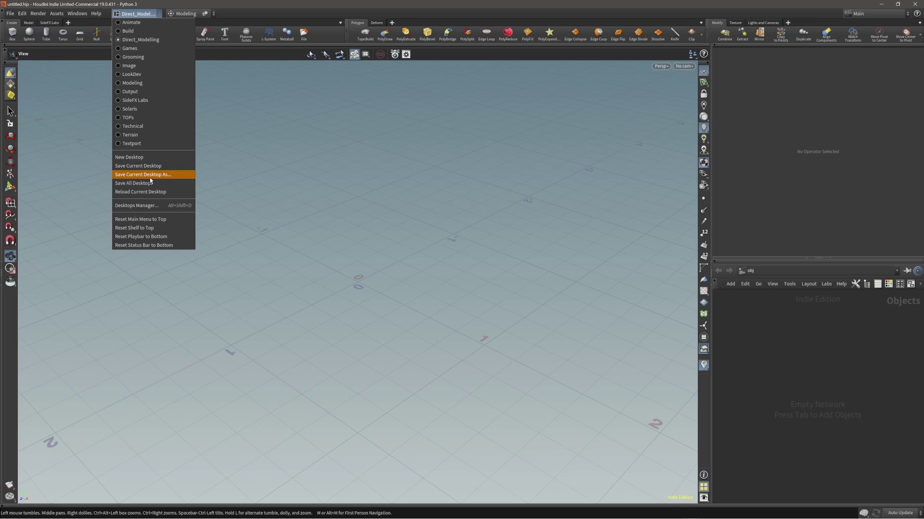
pyautogui.click(171, 175)
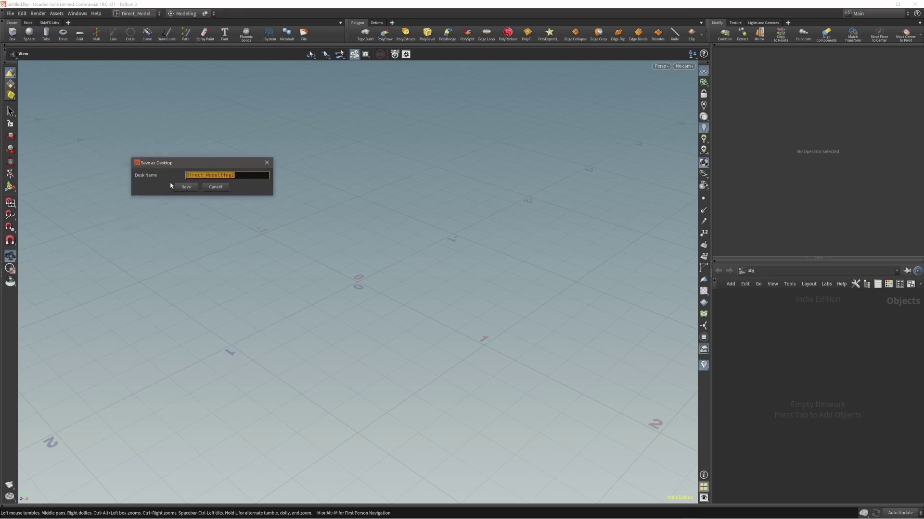
pyautogui.click(223, 188)
pyautogui.click(135, 13)
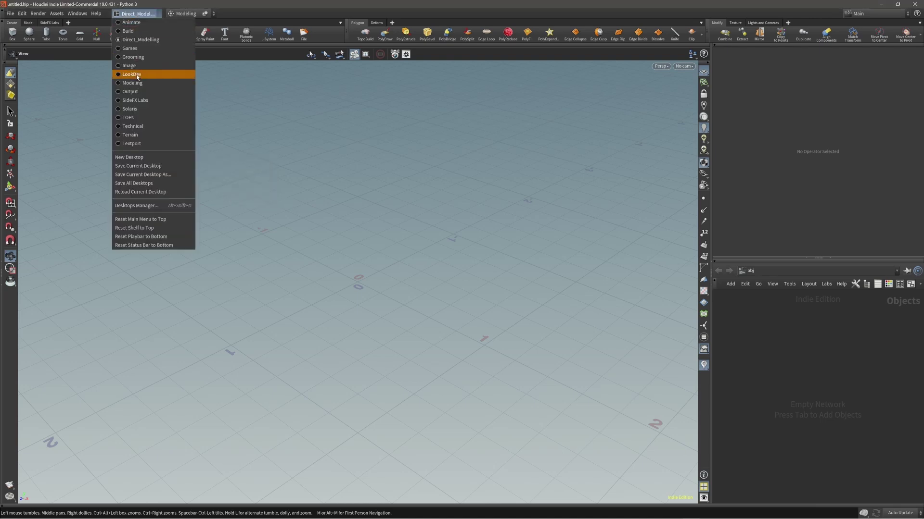
pyautogui.click(255, 97)
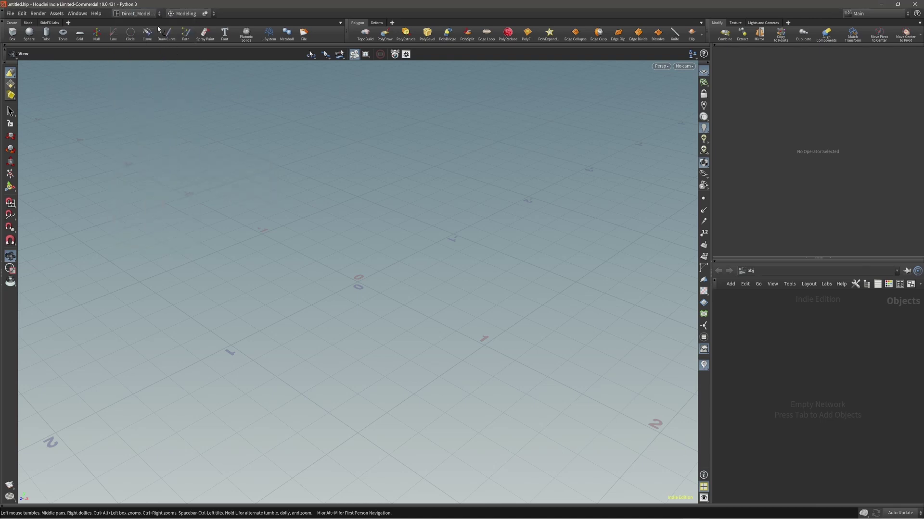
pyautogui.click(136, 13)
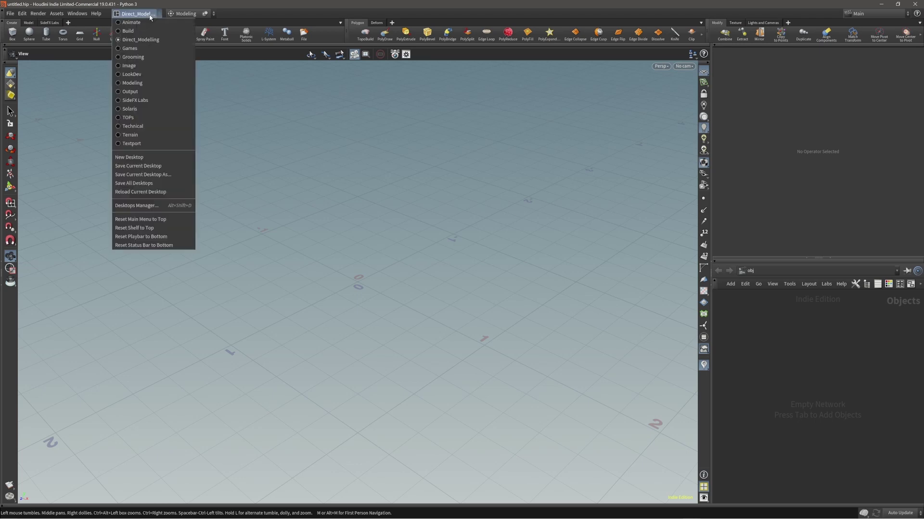
pyautogui.click(138, 166)
pyautogui.click(221, 182)
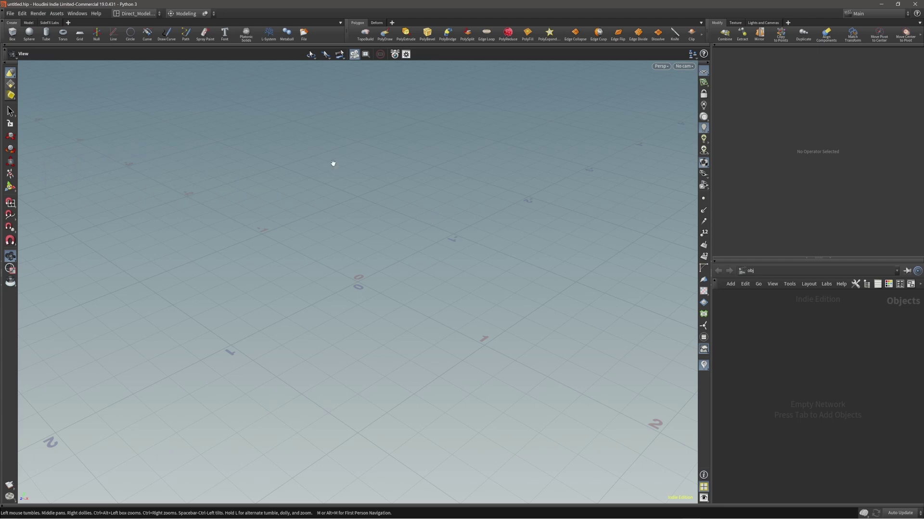
pyautogui.click(24, 13)
# Set the General User Interface startup desktop to Direct_Modelling and accept the preferences
pyautogui.moveTo(37, 86)
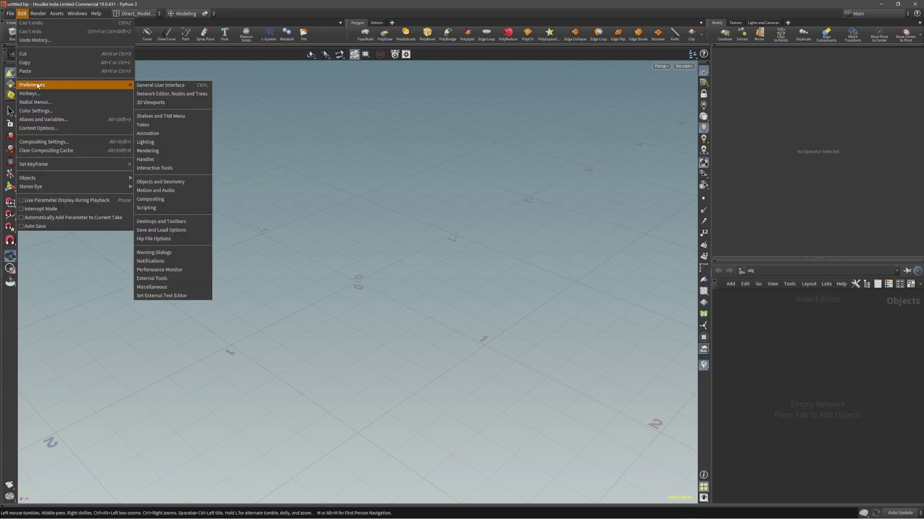
pyautogui.click(169, 87)
pyautogui.moveTo(164, 13); pyautogui.dragTo(370, 148)
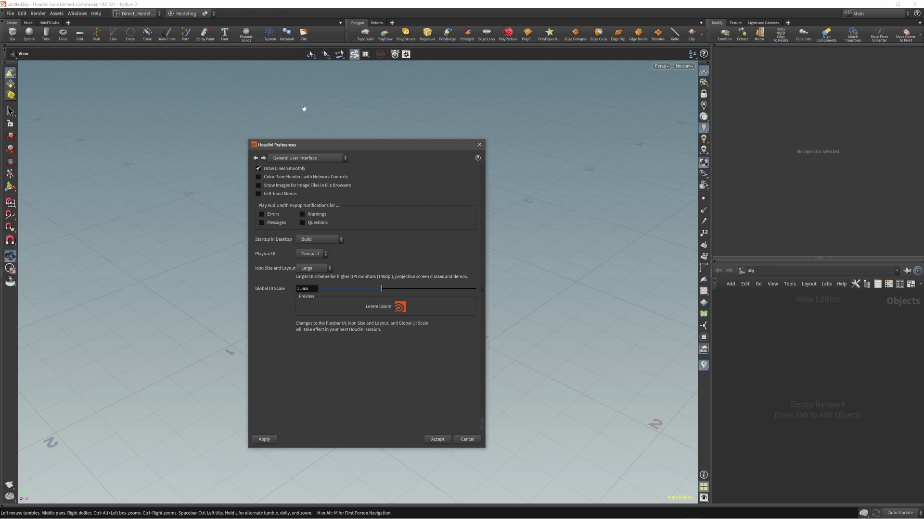
pyautogui.moveTo(333, 148); pyautogui.dragTo(335, 139)
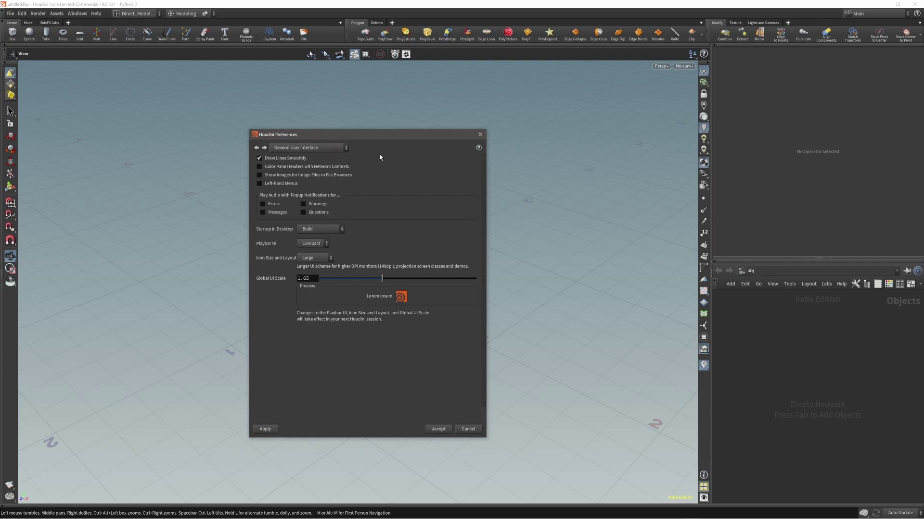
pyautogui.click(325, 231)
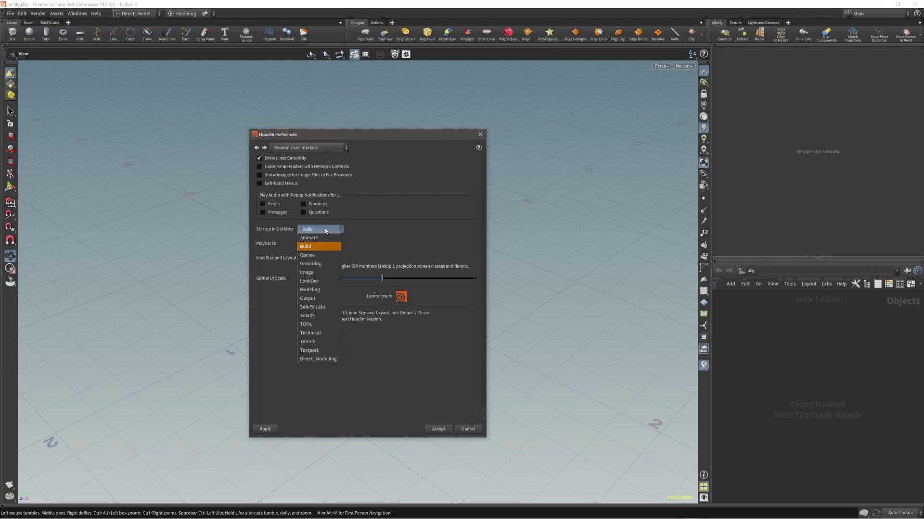
pyautogui.click(330, 359)
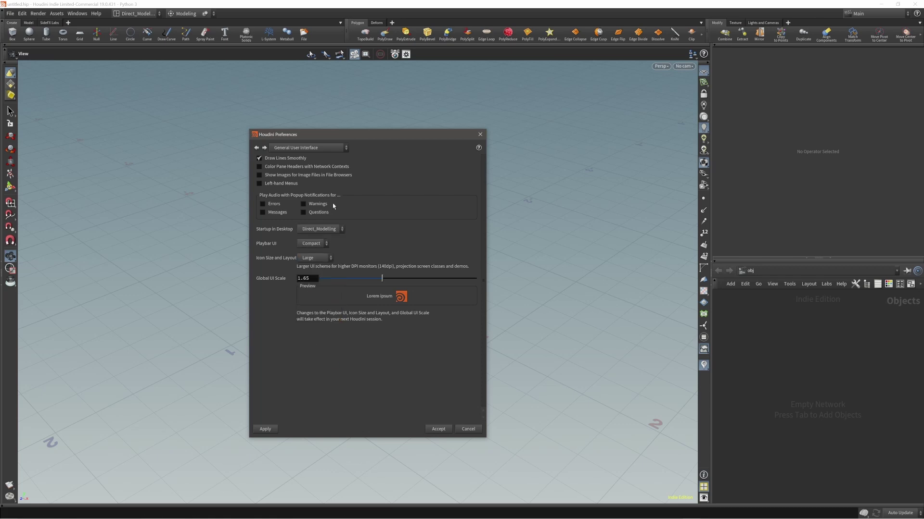
pyautogui.click(437, 430)
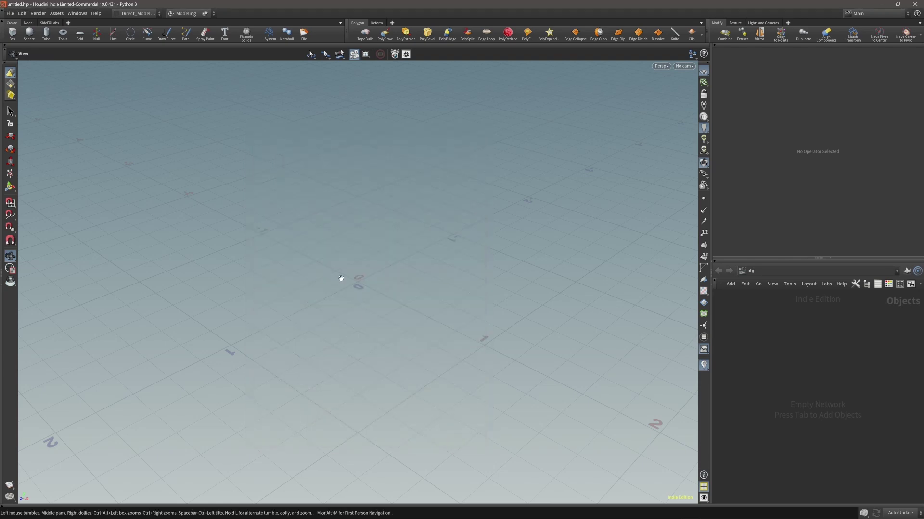